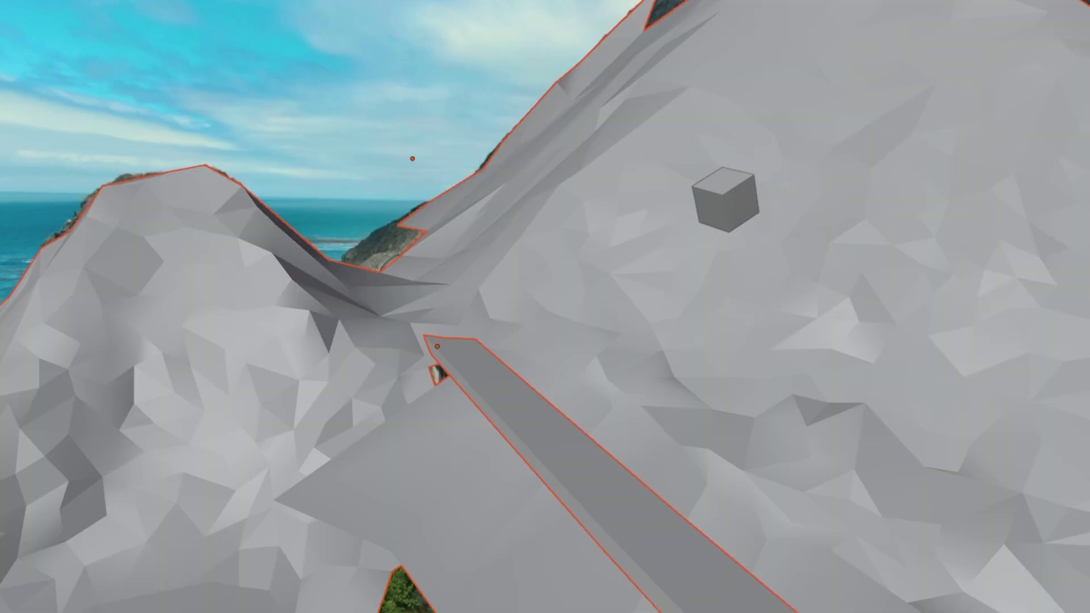
middle_drag(1039, 247, 738, 169)
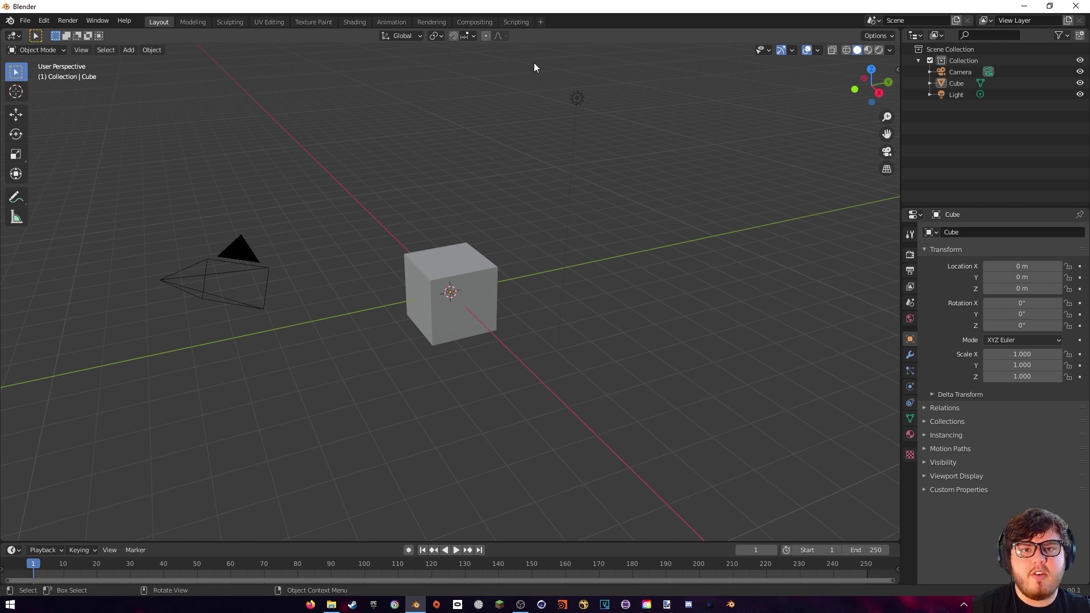
Add a Motion Tracking workspace from the VFX workspace templates.
click(541, 23)
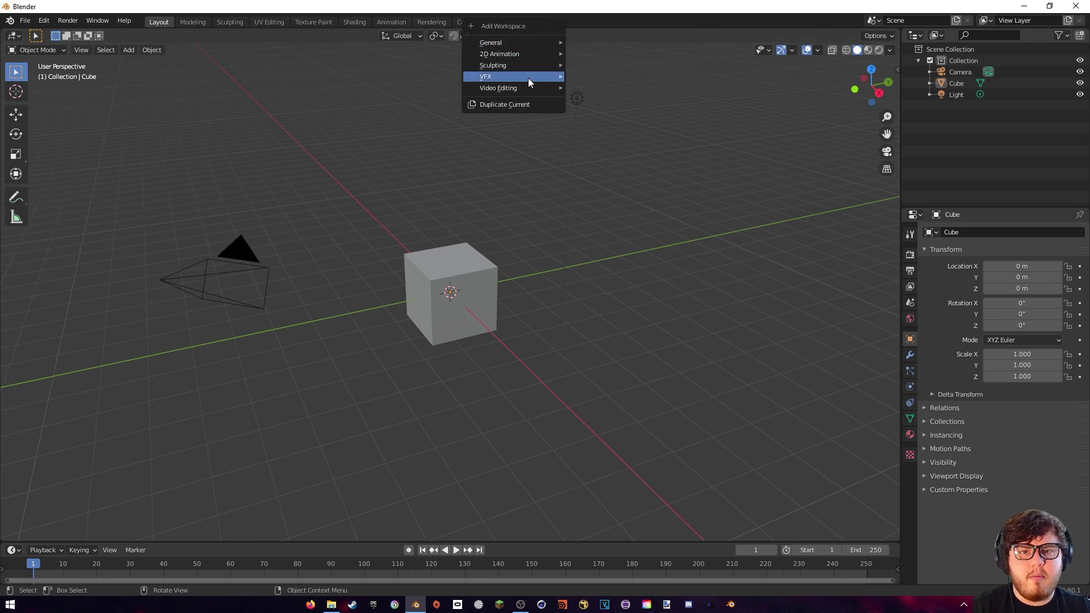
mouse_move(528, 78)
click(600, 100)
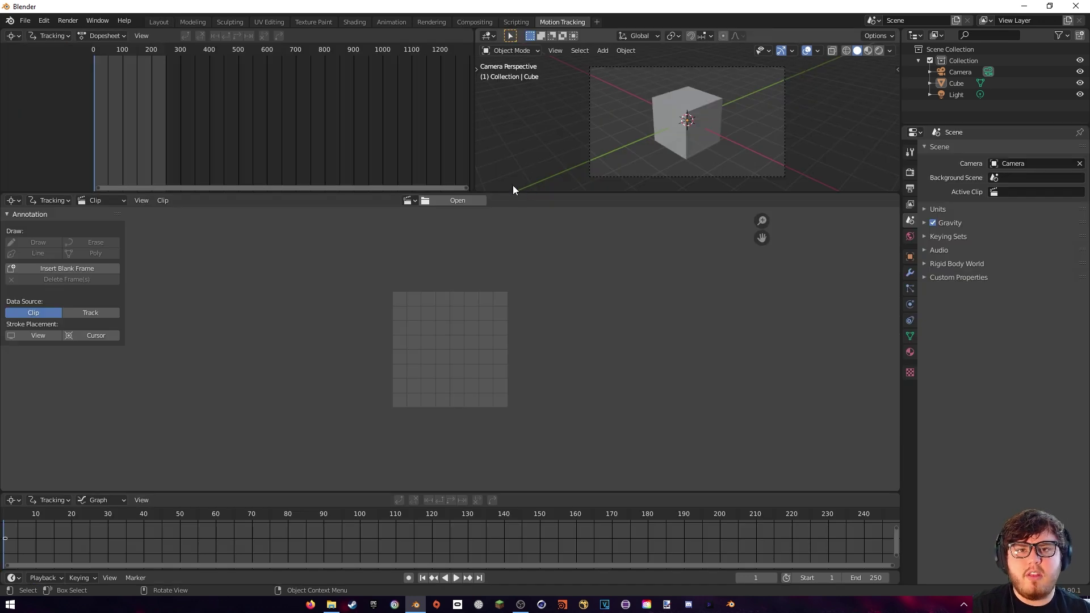
Load video.mp4 from the Downloads folder as the movie clip for tracking.
click(463, 200)
double_click(431, 78)
click(446, 74)
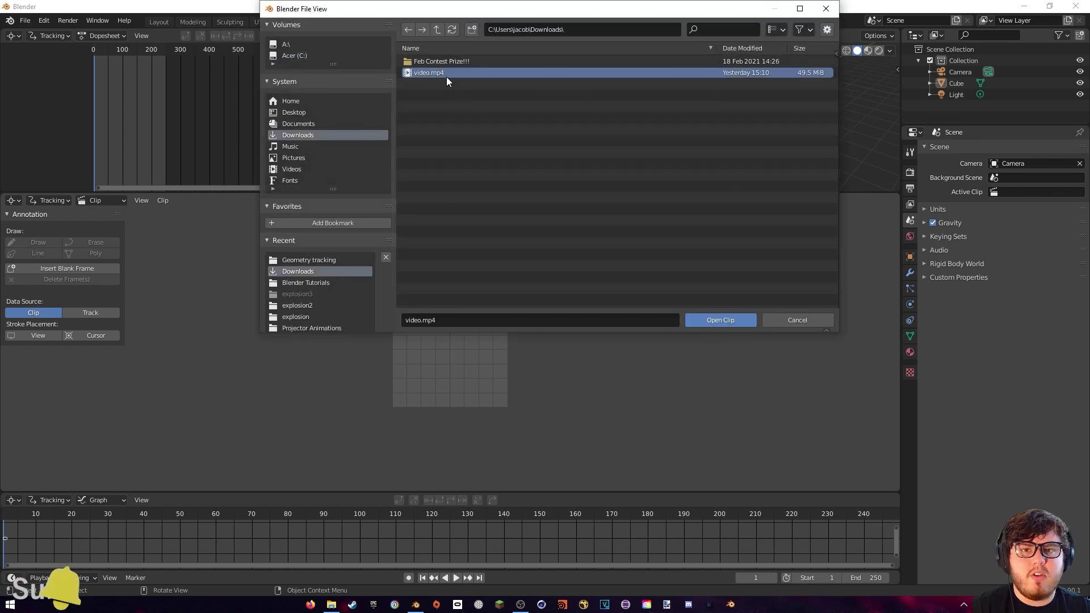
click(718, 320)
scroll(571, 303, down, 4)
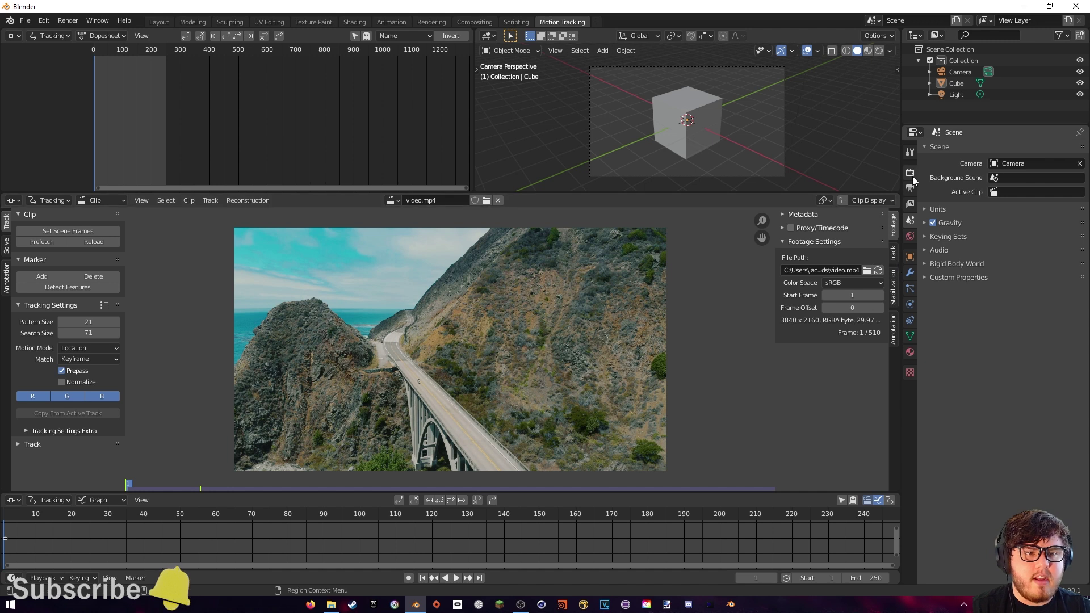
Set the scene's color management View Transform to Standard in the render settings.
click(911, 176)
click(938, 433)
click(997, 465)
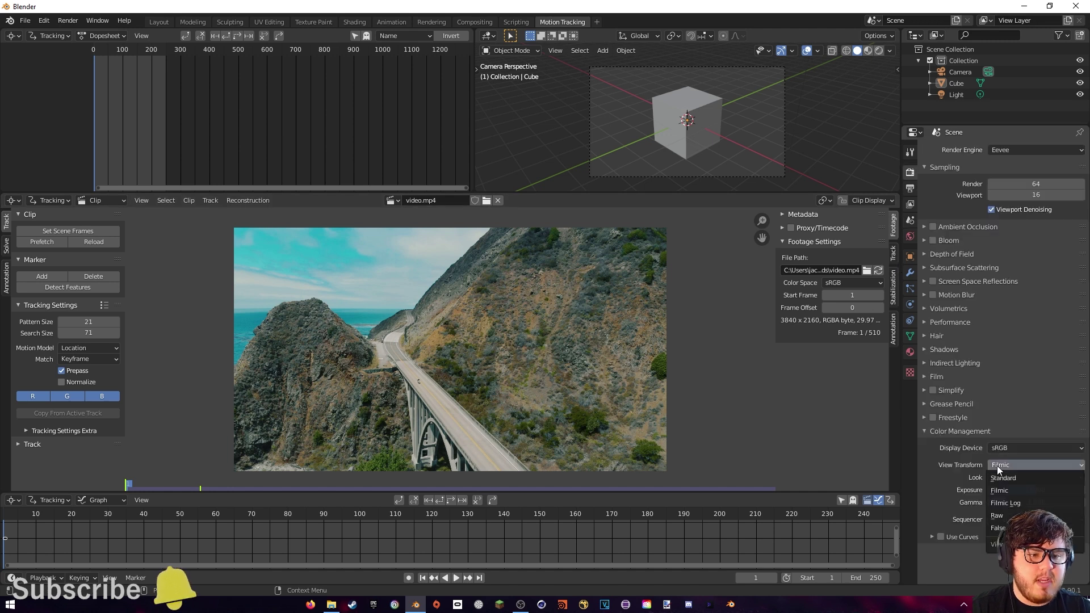
click(1006, 479)
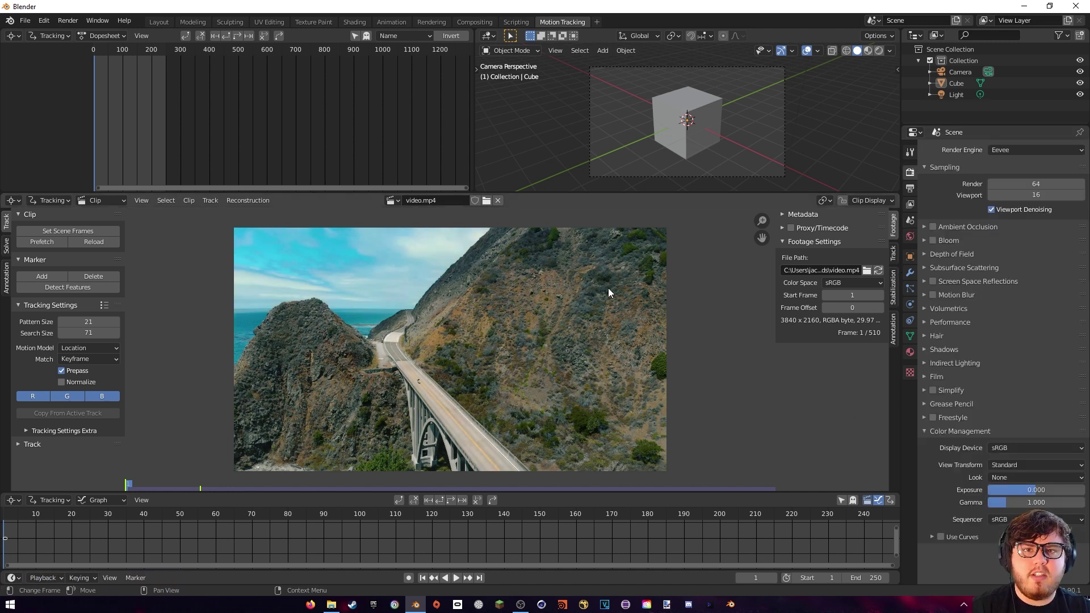
Configure the tracking settings to match the previous frame, enable Normalize, and set the Correlation to 0.9.
click(95, 357)
click(93, 381)
click(62, 382)
click(35, 430)
click(91, 461)
text(0.9)
key(Return)
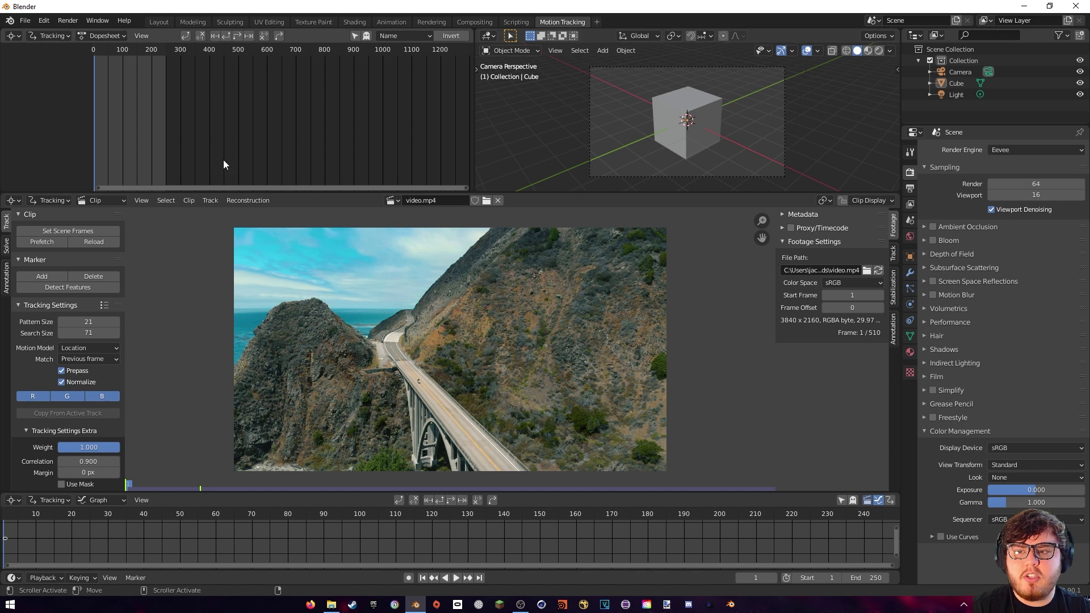
Prefetch the clip's frames and move the playhead to frame 250.
click(54, 242)
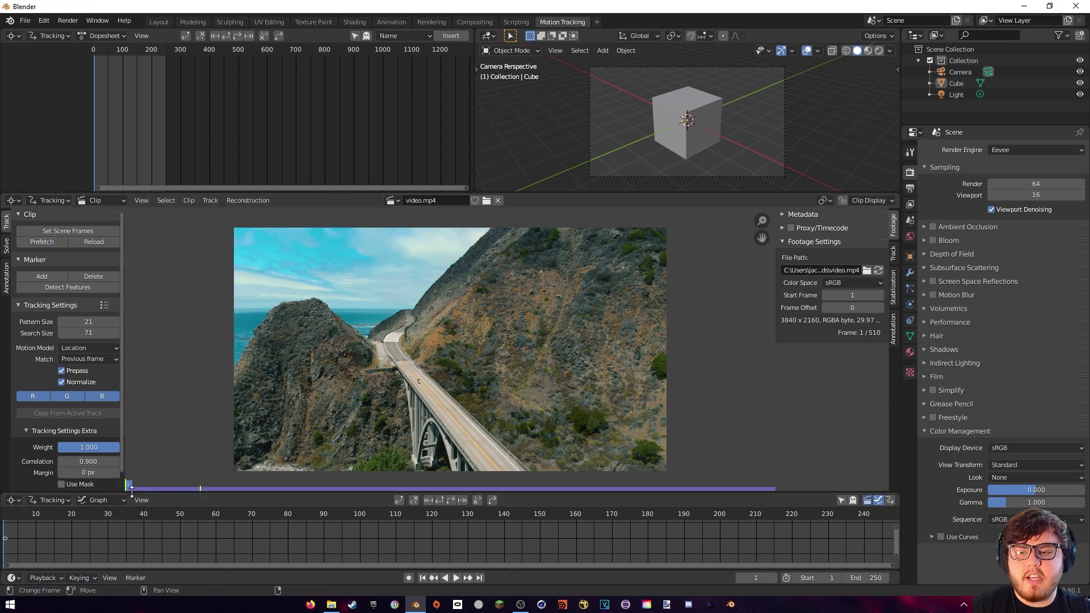
drag(129, 486, 772, 458)
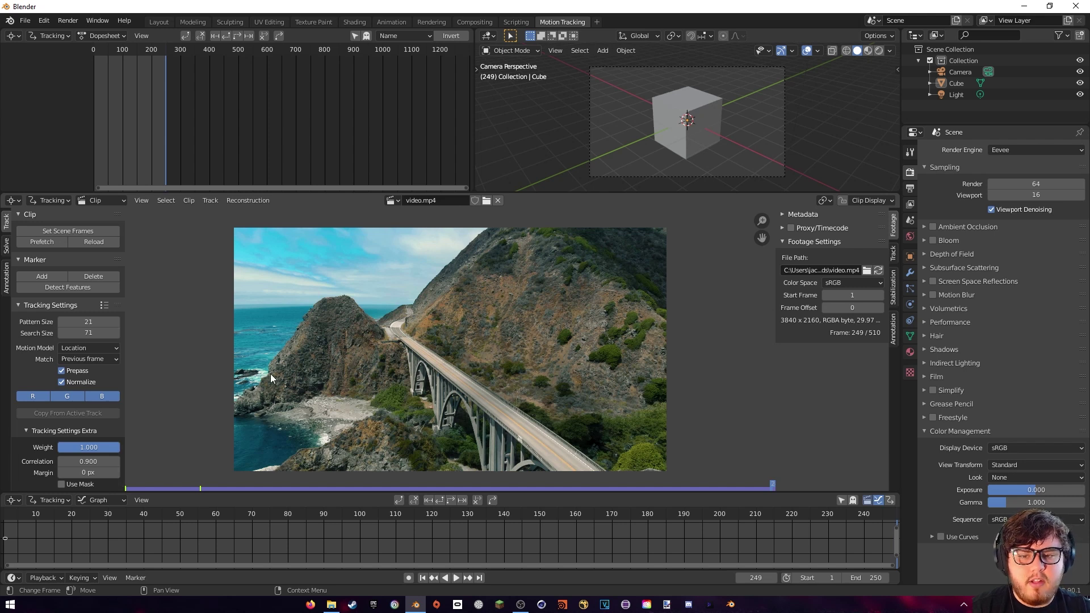
mouse_move(767, 483)
mouse_down()
mouse_move(117, 505)
mouse_move(416, 474)
mouse_move(776, 463)
mouse_up()
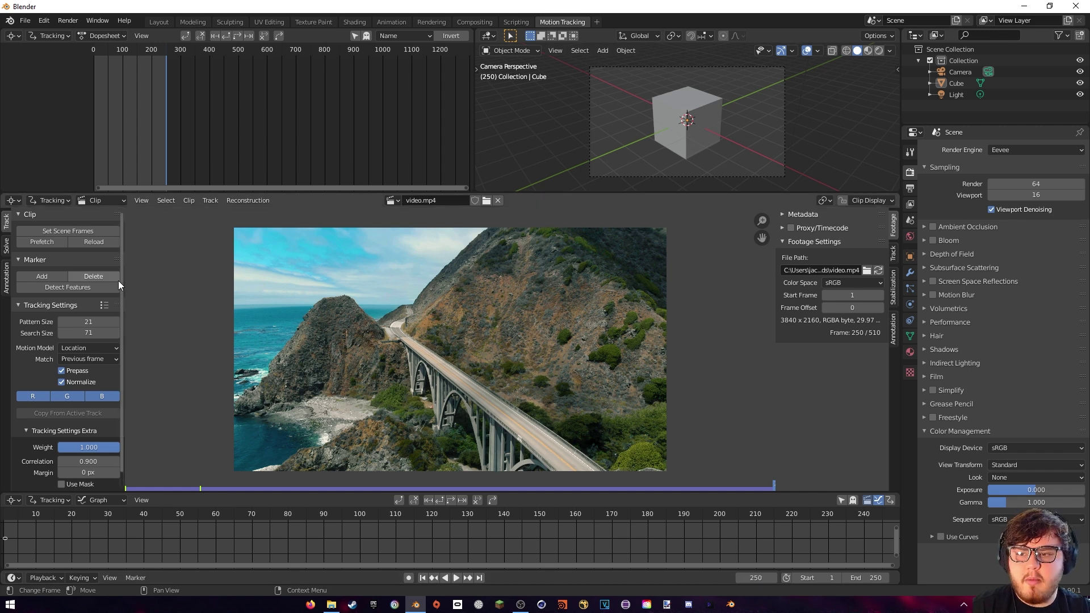
Detect features across the whole frame with a threshold of 0.01 and a distance of 60.
click(85, 288)
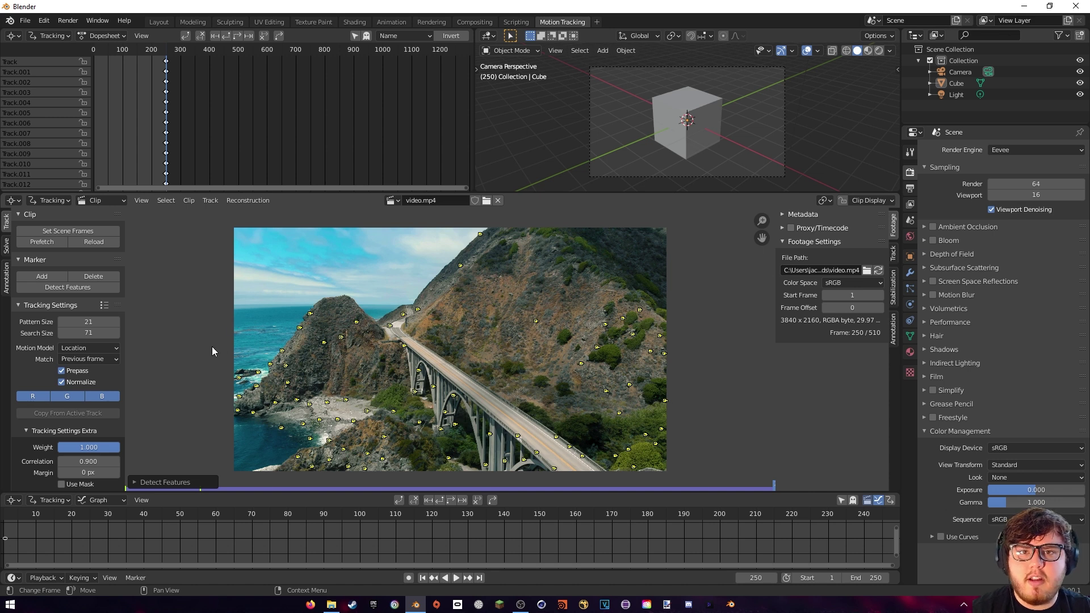
click(135, 482)
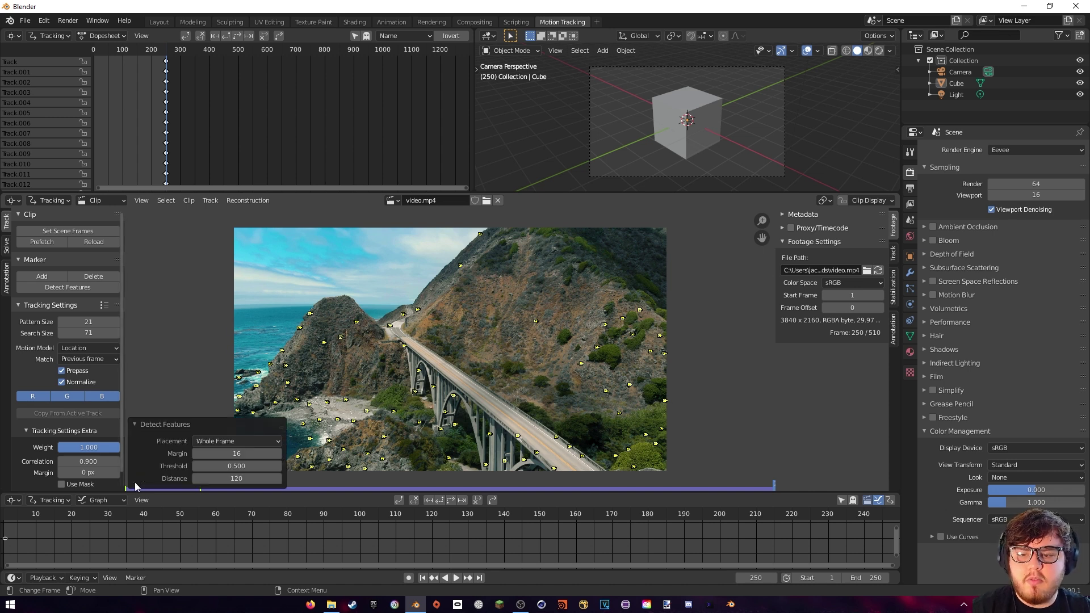
click(247, 468)
text(.01)
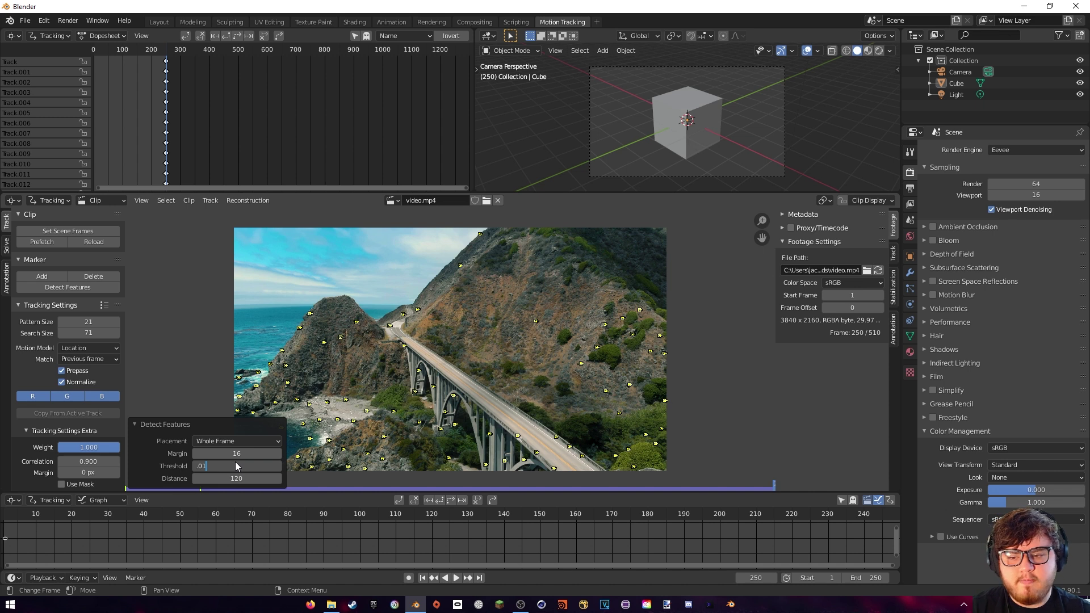
key(Return)
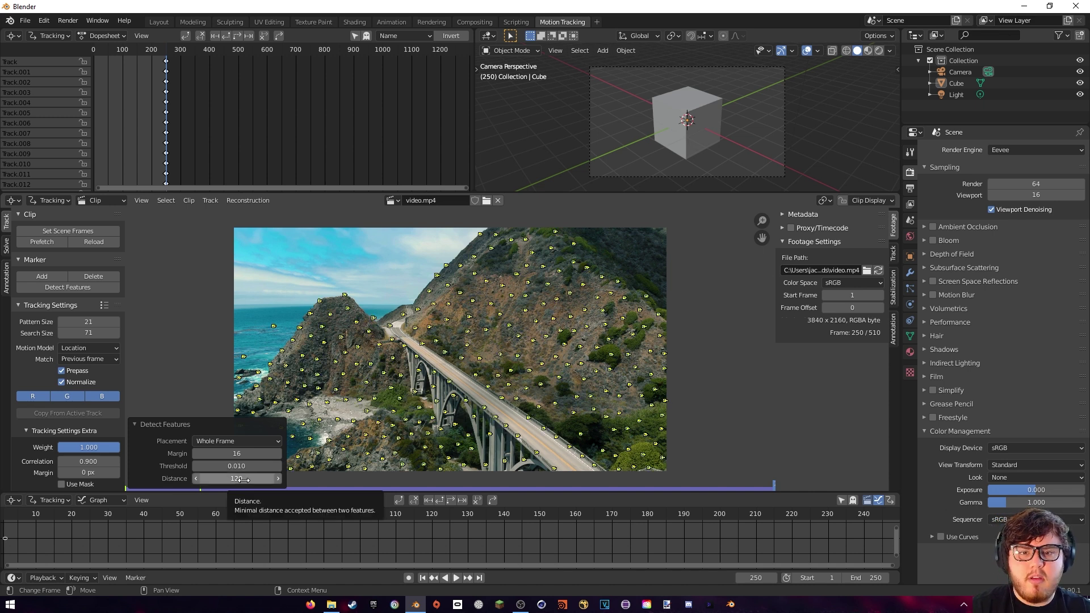
click(244, 480)
text(60)
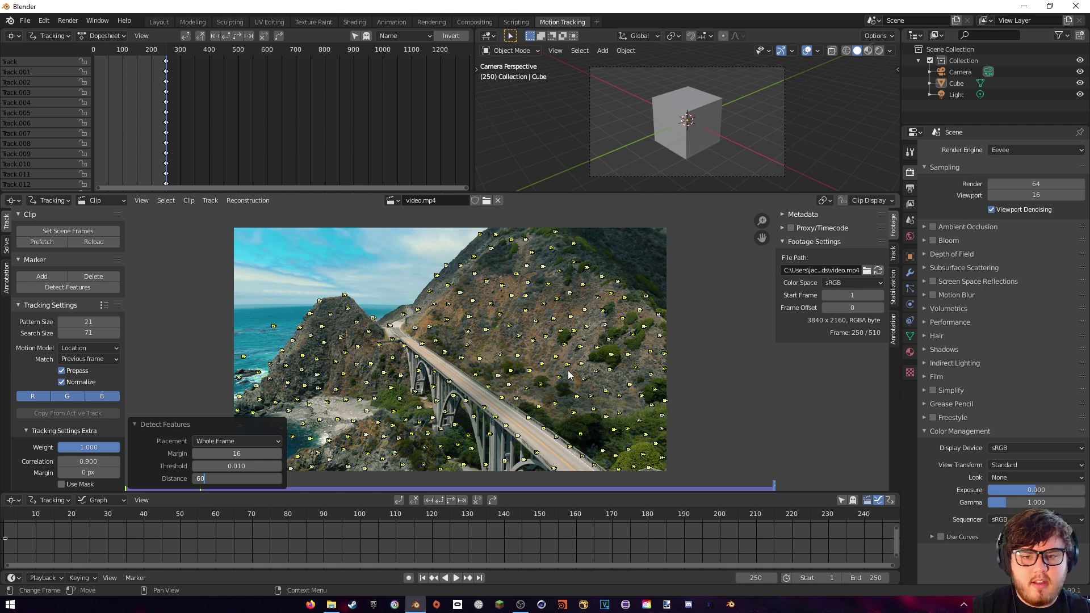
key(Return)
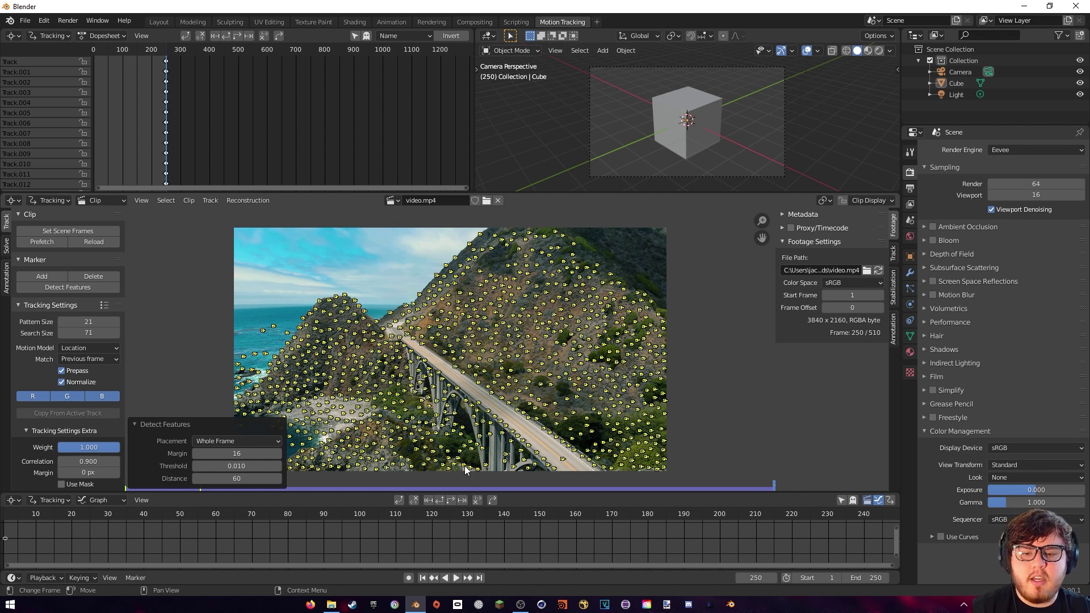
Track all detected markers backwards to frame 1 and enlarge the tracking graph area to fit the curves.
click(440, 501)
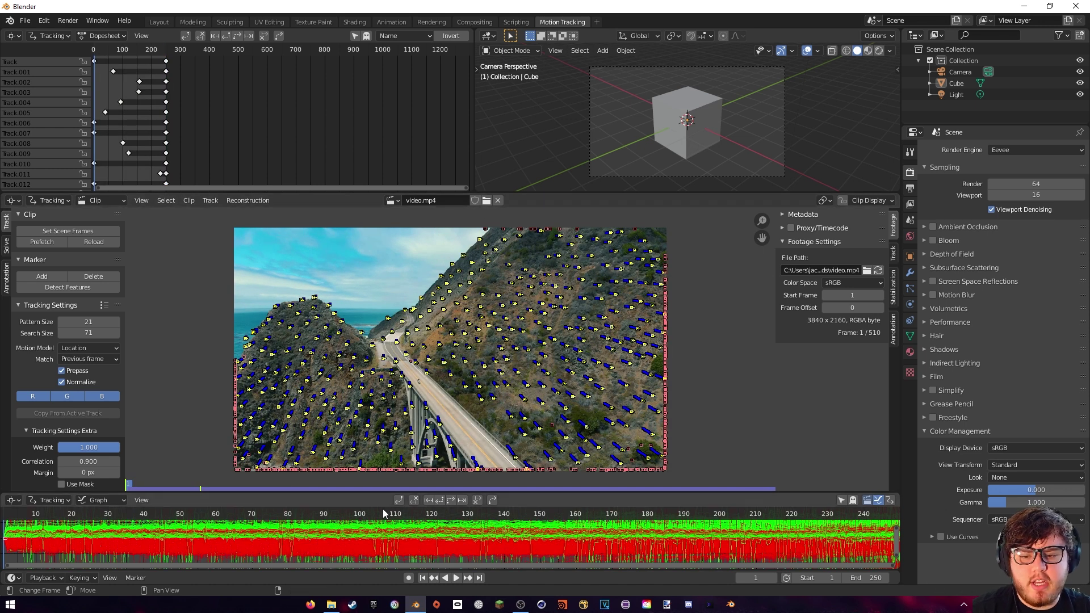
drag(540, 492, 537, 441)
key(Home)
scroll(340, 538, down, 2)
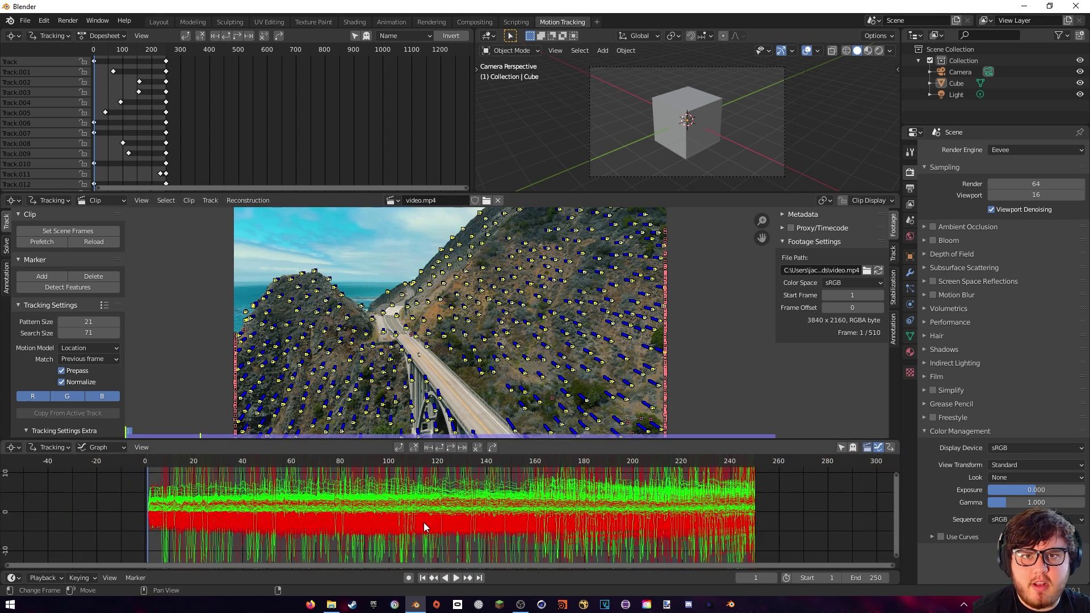
Delete the tracks whose curves spike far above the main band in the tracking graph.
middle_drag(458, 527, 239, 538)
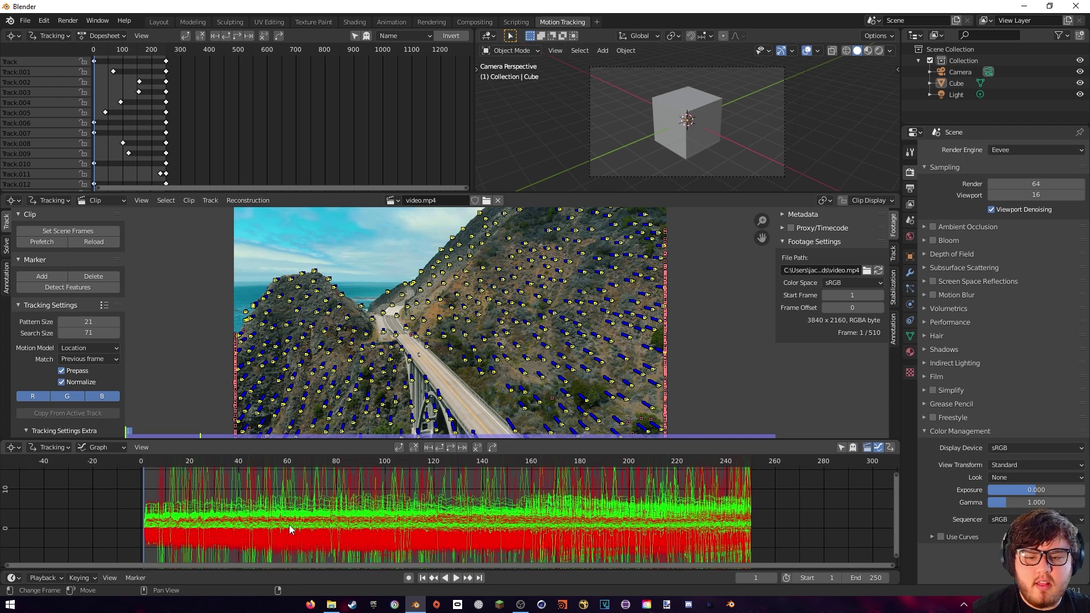
middle_drag(323, 528, 460, 533)
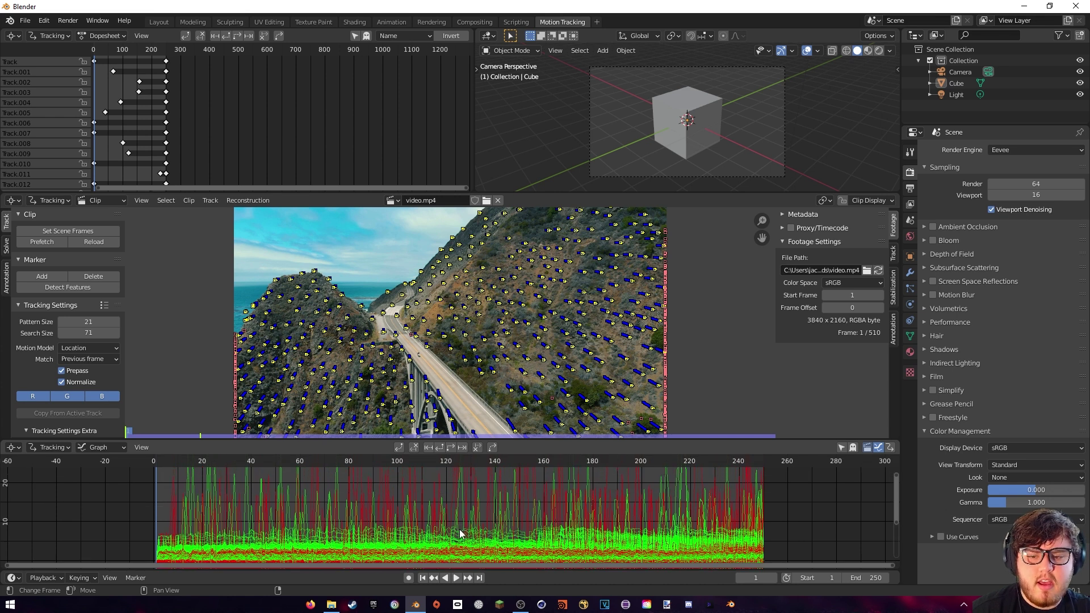
mouse_move(330, 502)
middle_down()
mouse_move(340, 454)
mouse_move(346, 507)
middle_up()
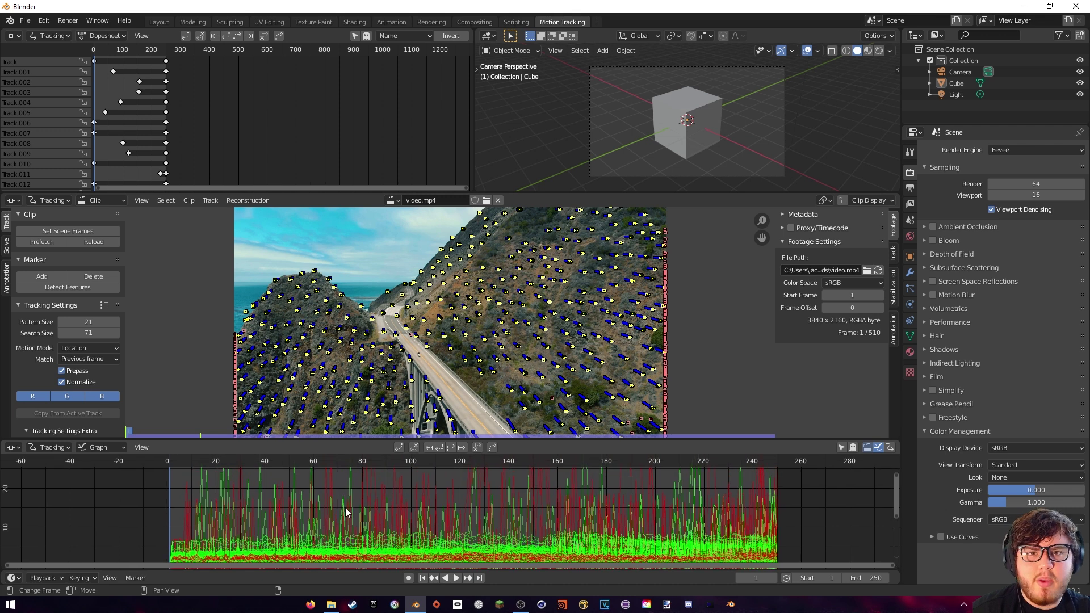
click(294, 503)
key(x)
click(293, 503)
key(x)
click(293, 503)
key(x)
click(306, 503)
click(316, 502)
key(x)
click(316, 502)
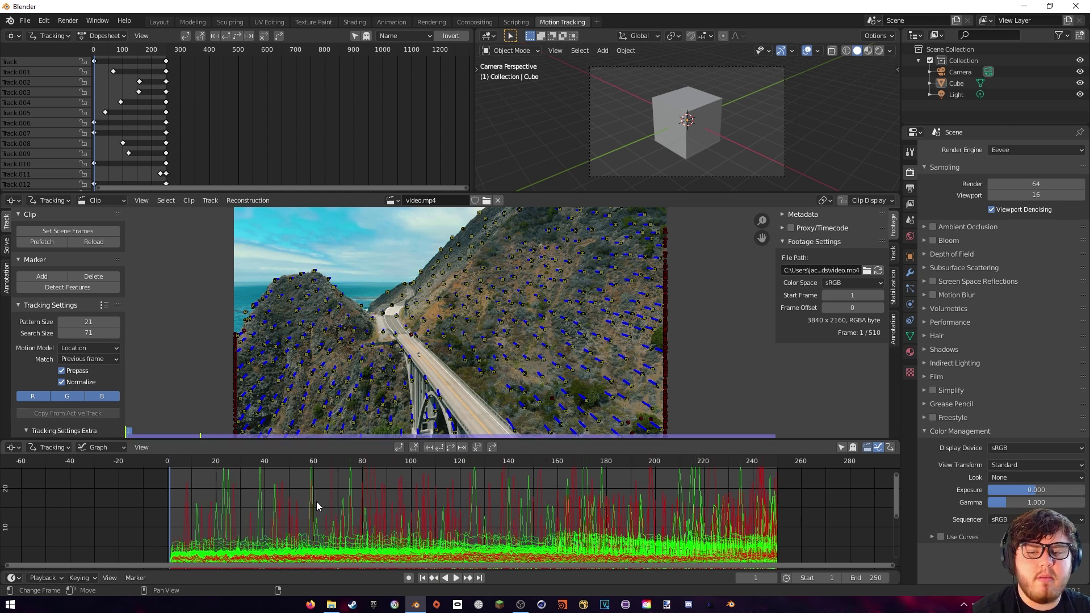
key(Home)
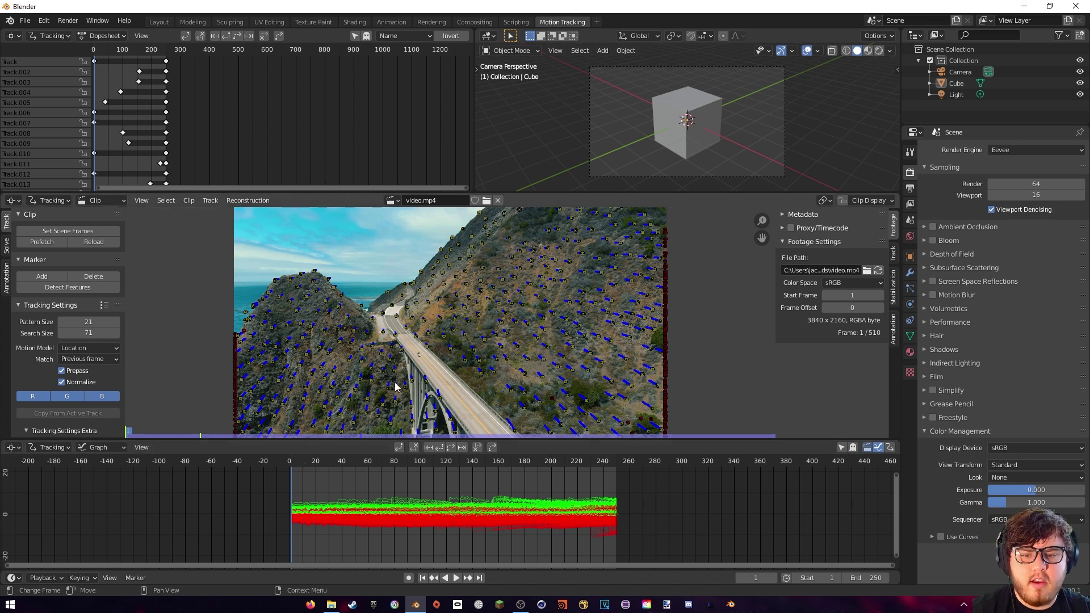
At frame 195, delete the stray tracks lying on the ocean water beside the rocky hill.
middle_drag(446, 379, 442, 368)
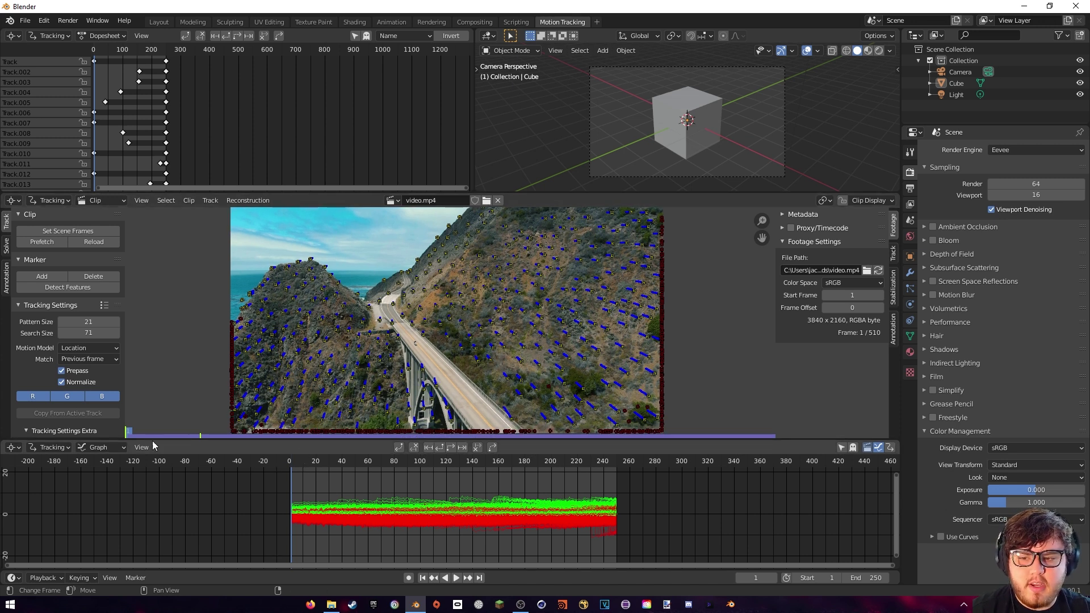
drag(130, 436, 542, 438)
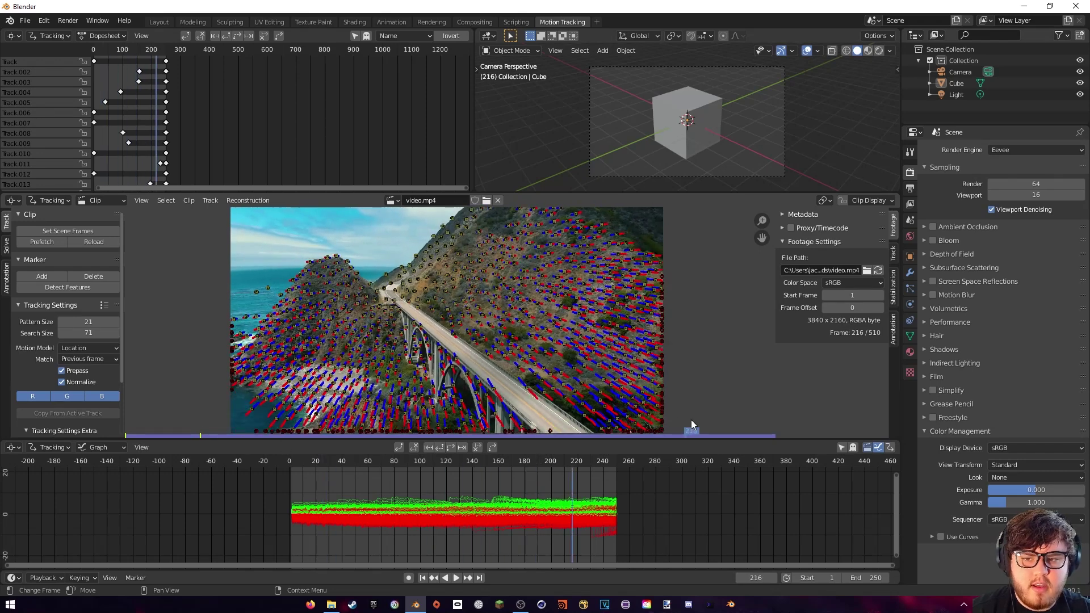
scroll(563, 420, up, 2)
middle_drag(421, 397, 520, 337)
scroll(731, 386, up, 2)
click(520, 335)
key(Delete)
click(519, 347)
key(Delete)
click(514, 348)
scroll(571, 358, down, 2)
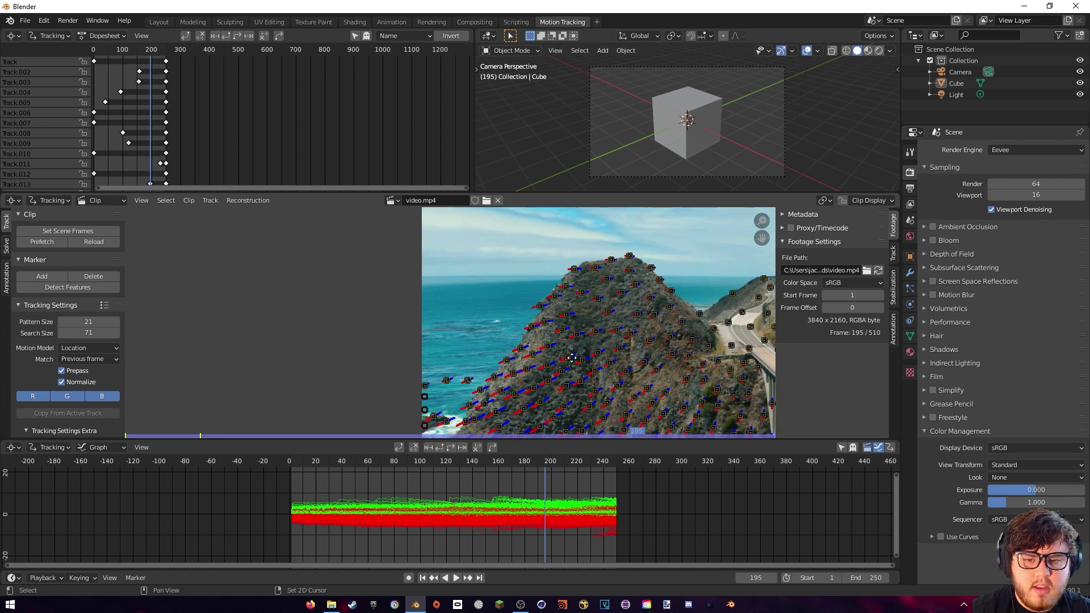
middle_drag(572, 358, 598, 325)
click(477, 353)
key(Delete)
click(475, 351)
click(476, 353)
key(Delete)
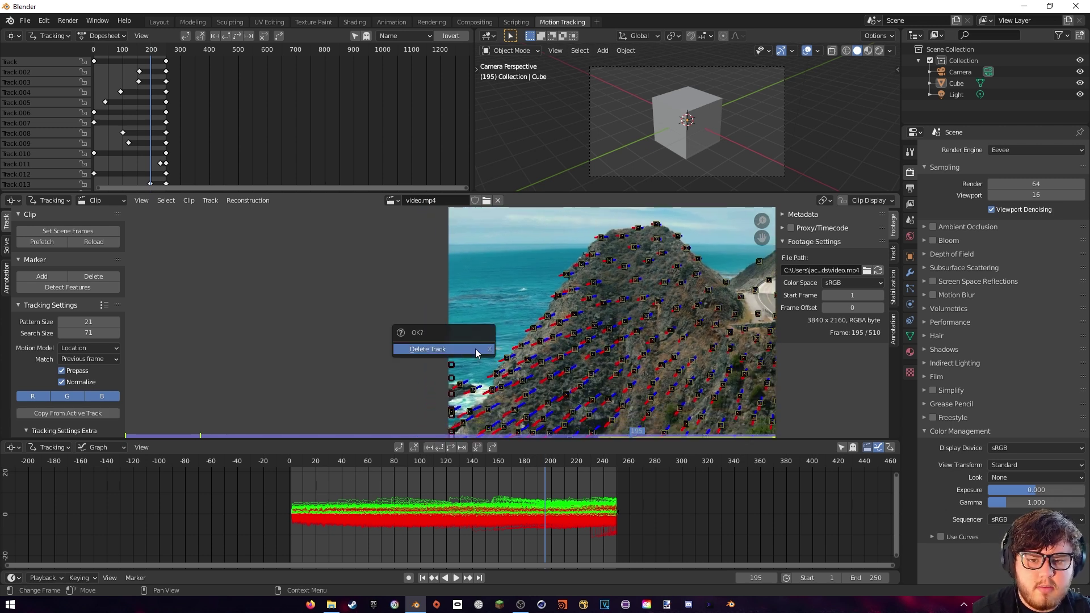
click(476, 351)
middle_drag(499, 362, 385, 355)
scroll(461, 361, down, 2)
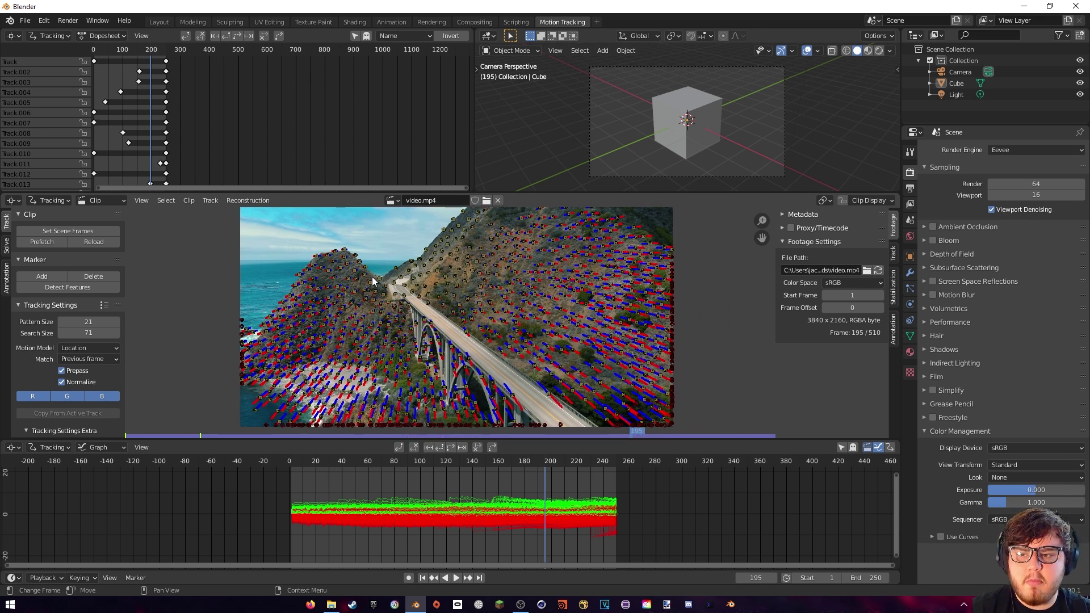
Configure the camera solve with Keyframe A at 40, Keyframe B at 220, and refinement of Focal length, K1, K2.
click(6, 245)
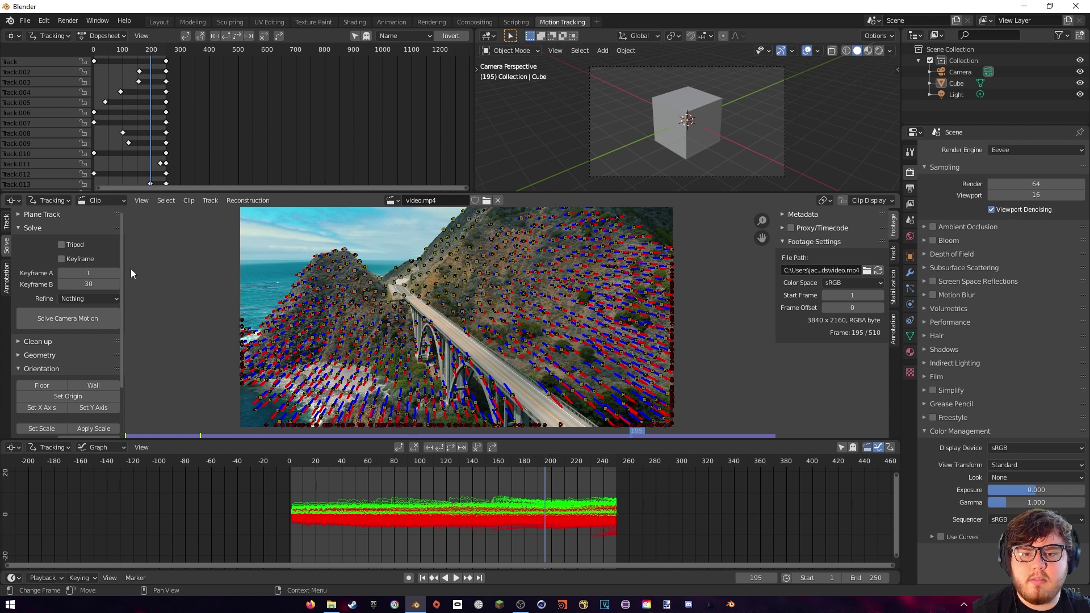
click(97, 274)
text(40)
key(Return)
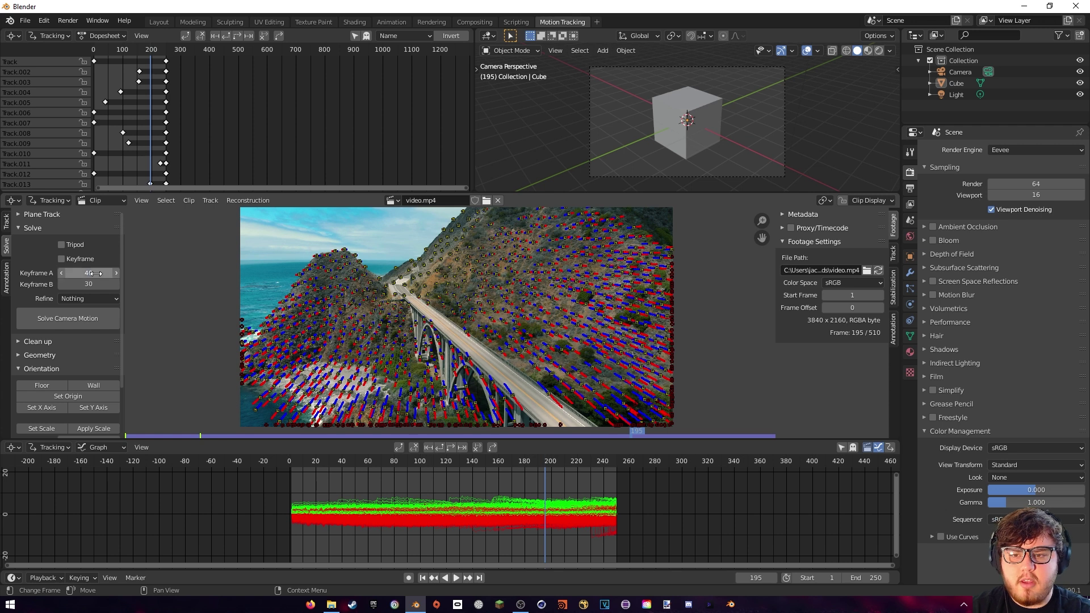
click(86, 282)
text(220)
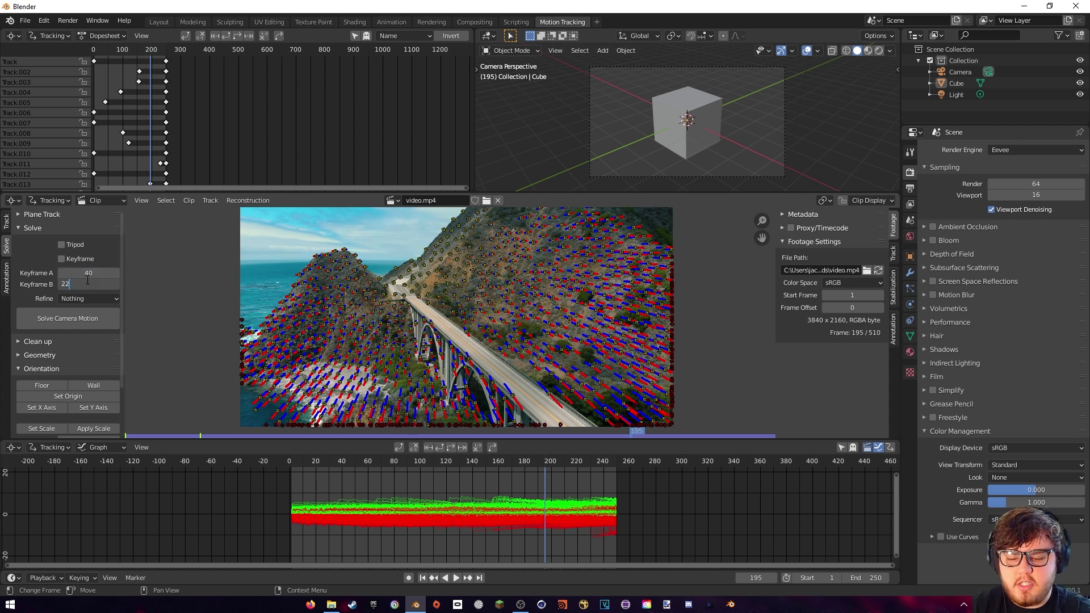
key(Return)
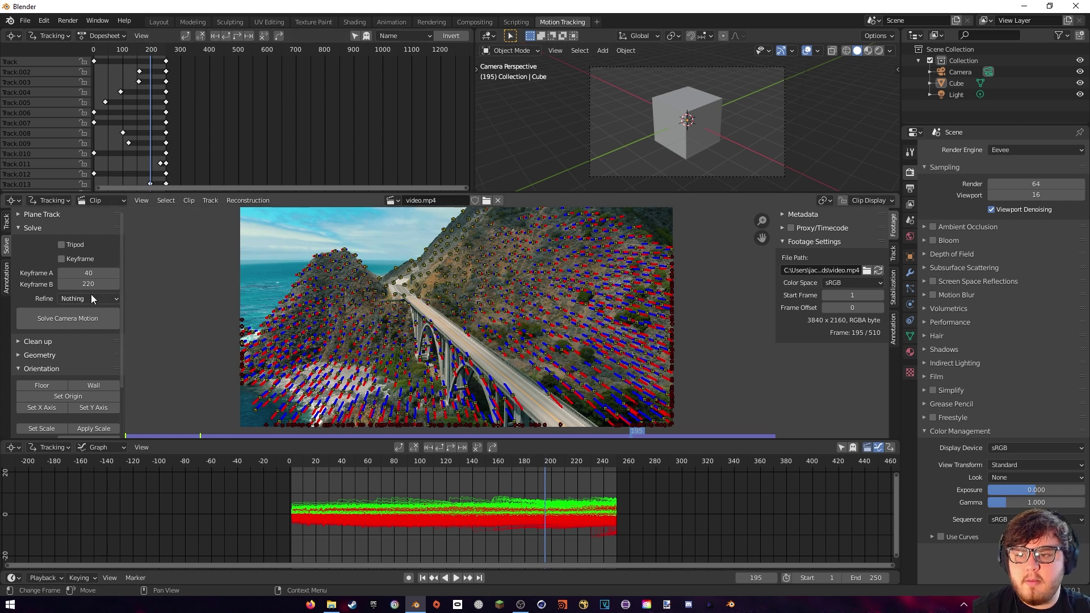
click(91, 298)
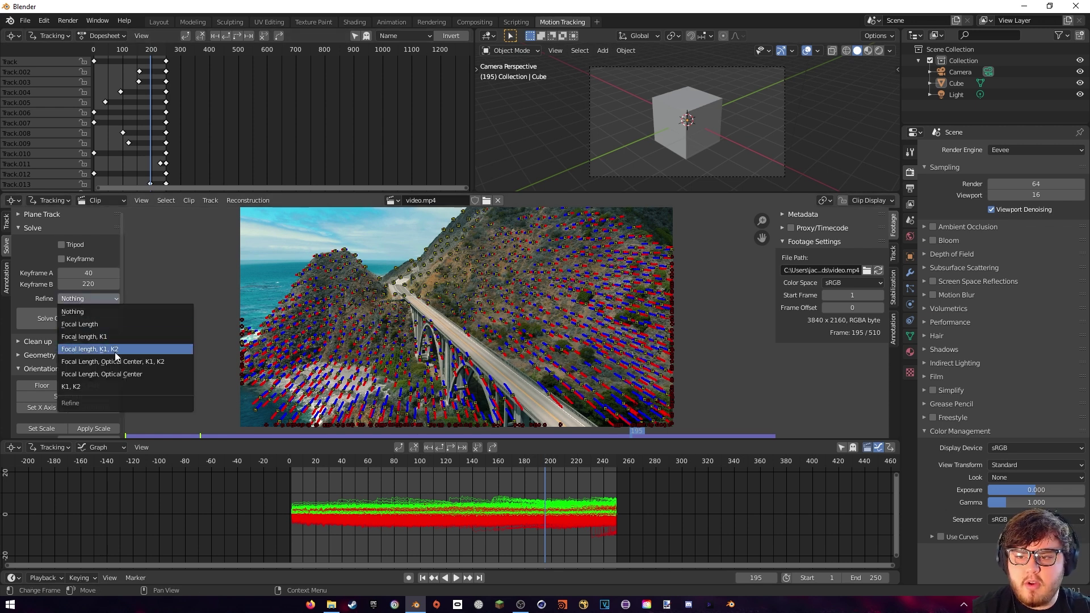
click(116, 354)
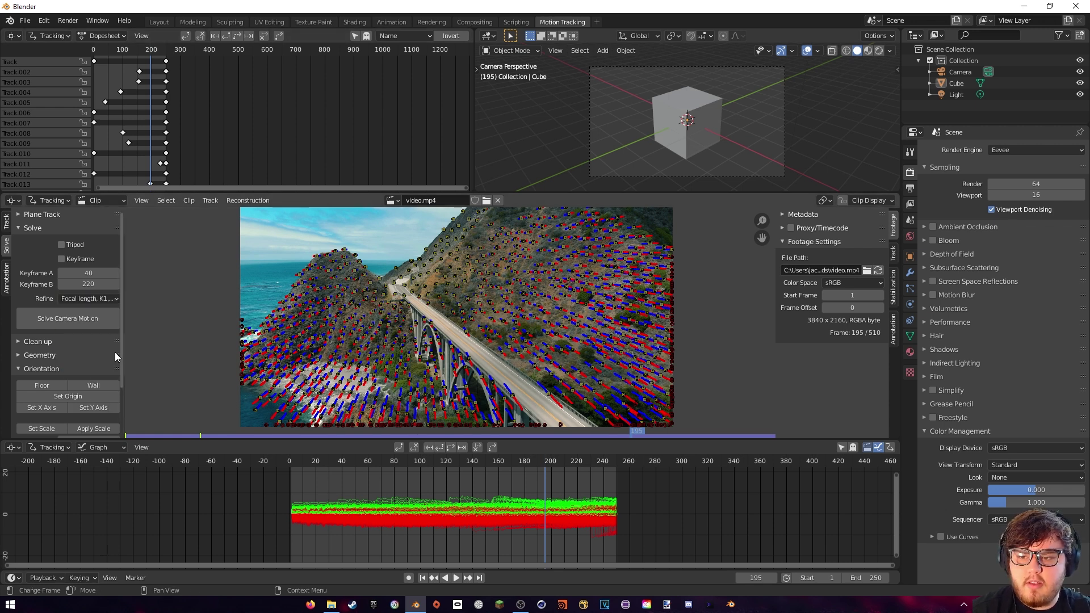
Solve the camera motion and delete the tracks whose reprojection error exceeds 2.720.
click(82, 324)
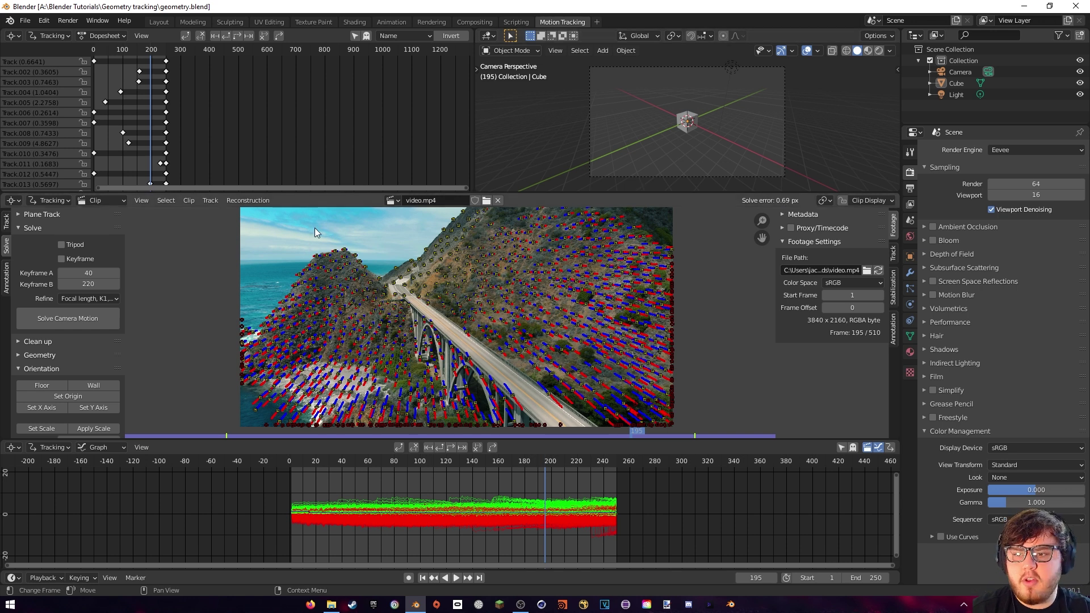
click(19, 343)
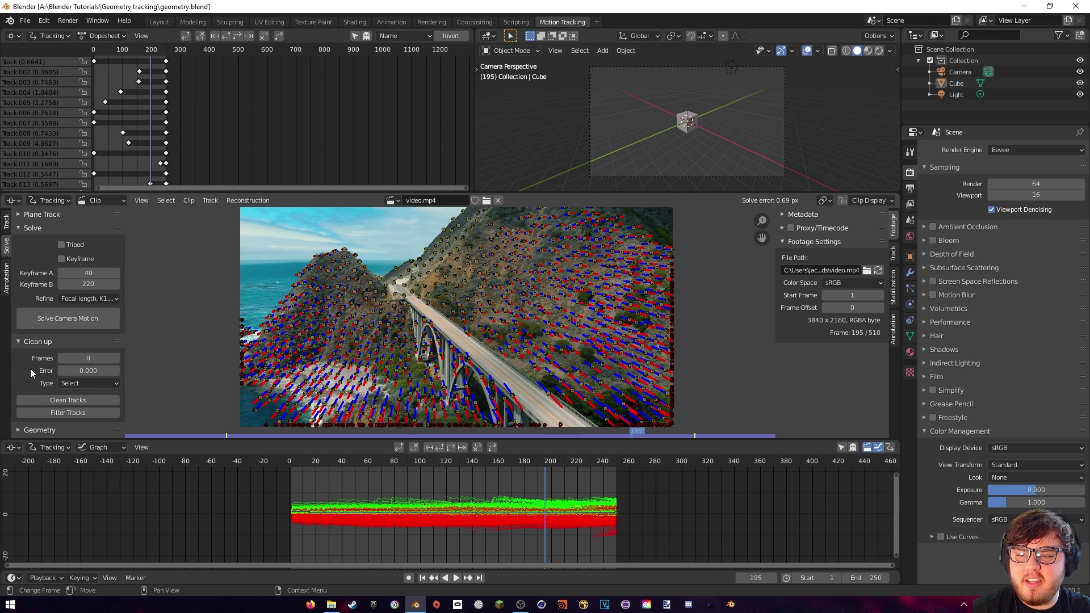
click(67, 401)
drag(227, 416, 394, 415)
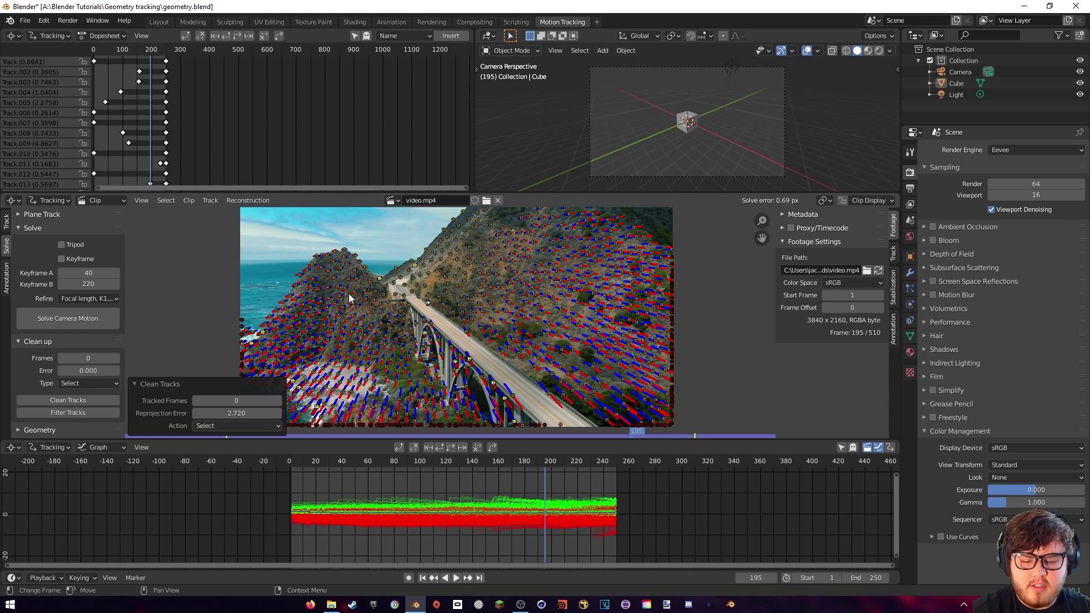
key(x)
click(488, 349)
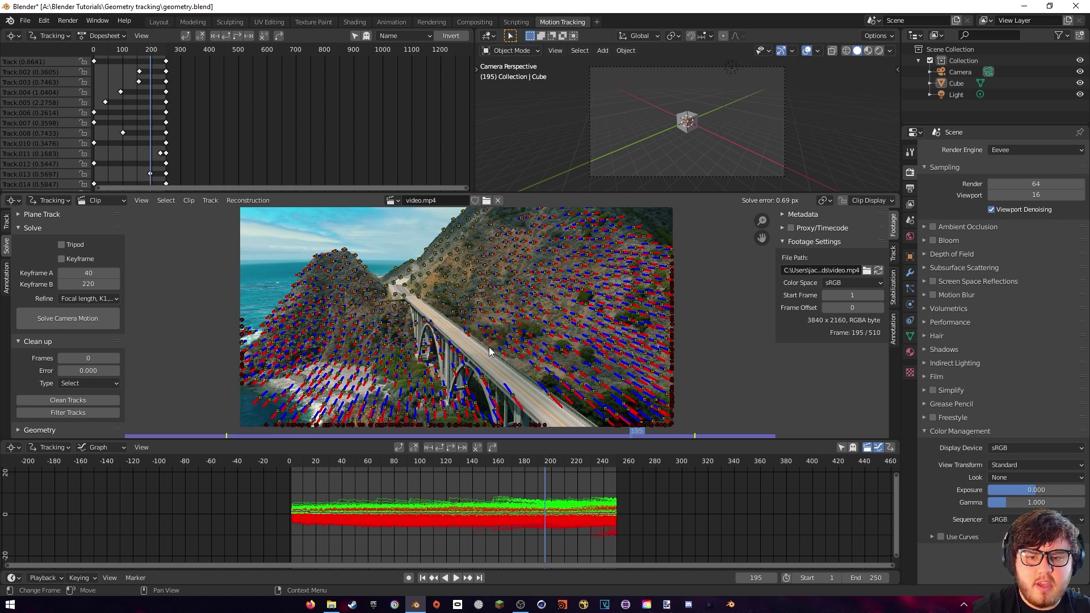
Solve the camera motion again with the cleaned tracks, set up the tracking scene, and view it through the camera.
click(94, 318)
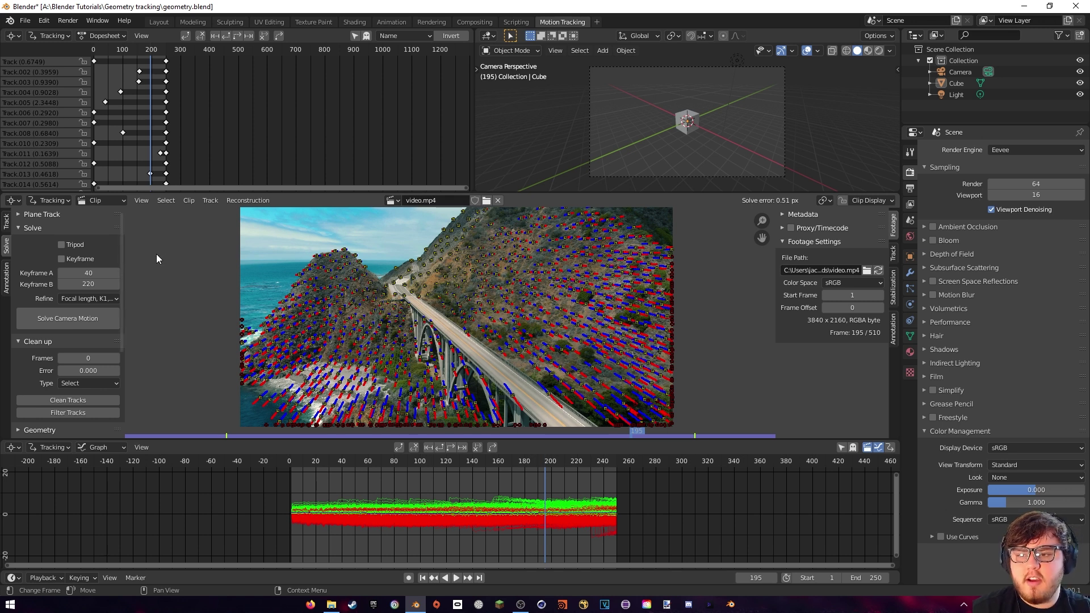
scroll(56, 278, down, 5)
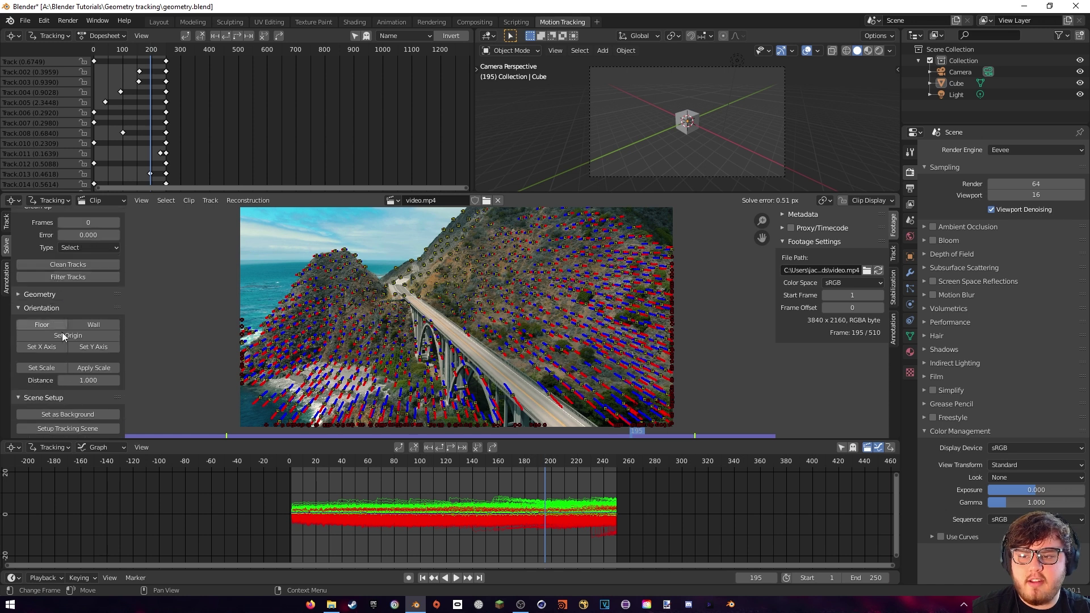
click(59, 430)
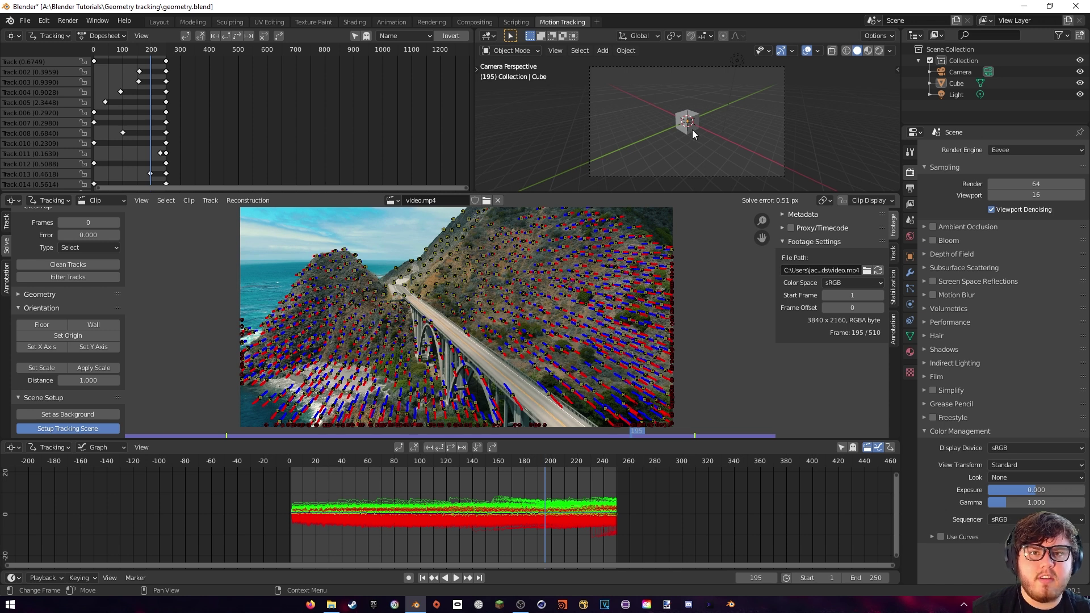
middle_drag(693, 129, 735, 97)
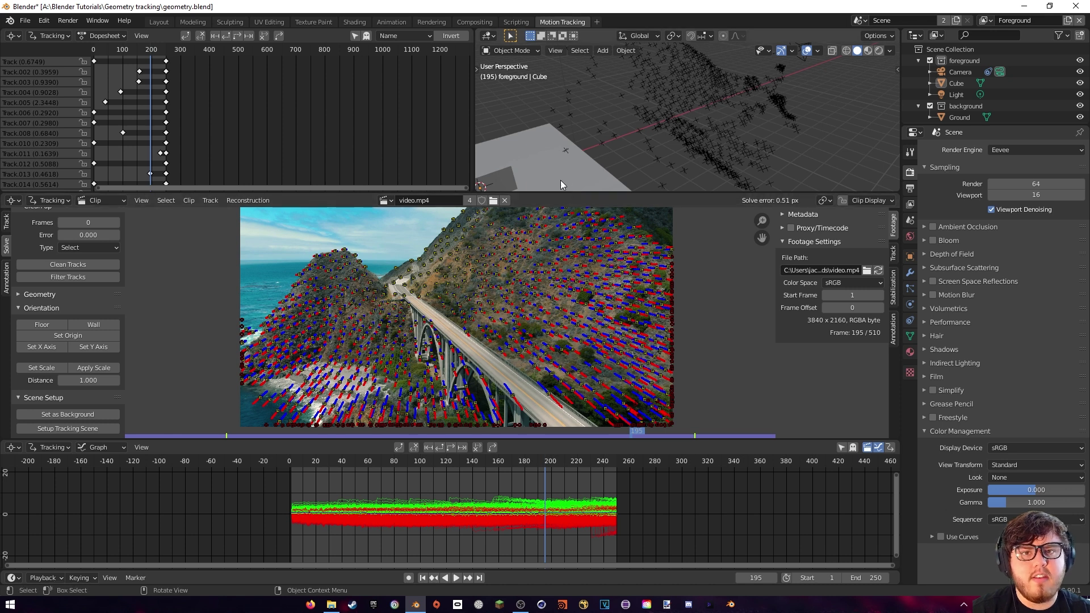
middle_drag(748, 142, 633, 121)
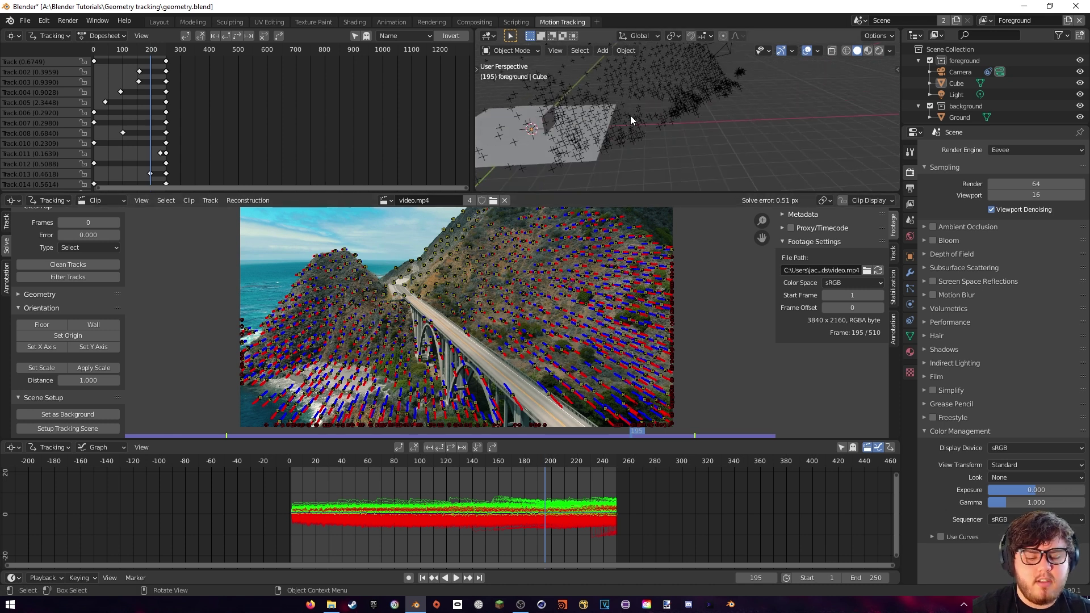
scroll(633, 120, down, 2)
key(KP_0)
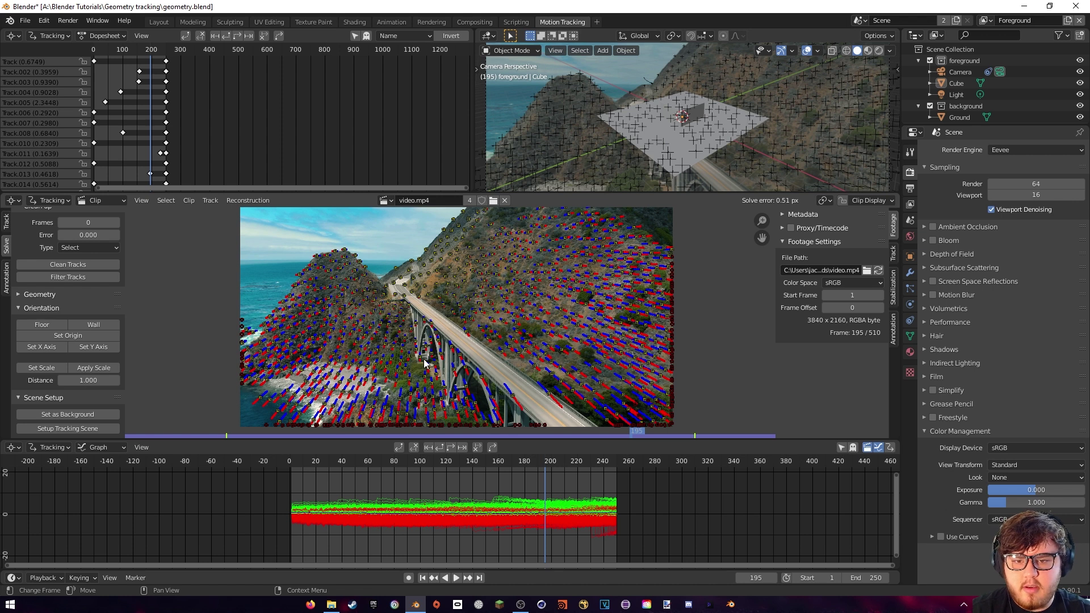
Define the floor plane from three markers on both edges of the road where the bridge meets the hillside.
scroll(382, 310, up, 4)
scroll(382, 310, down, 3)
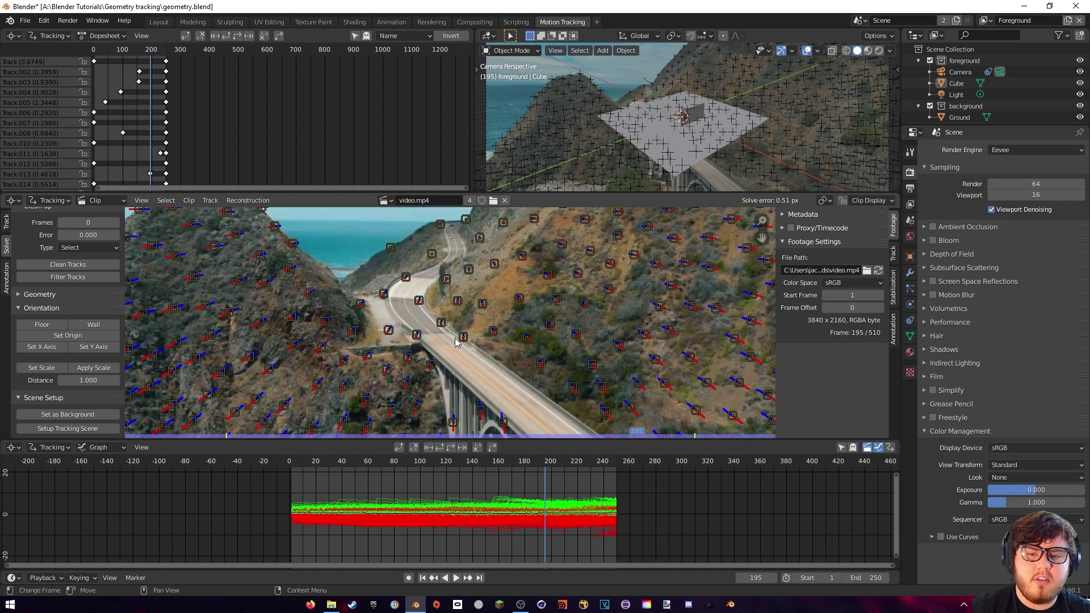
scroll(463, 367, up, 5)
middle_drag(462, 366, 479, 358)
click(383, 344)
shift+click(501, 349)
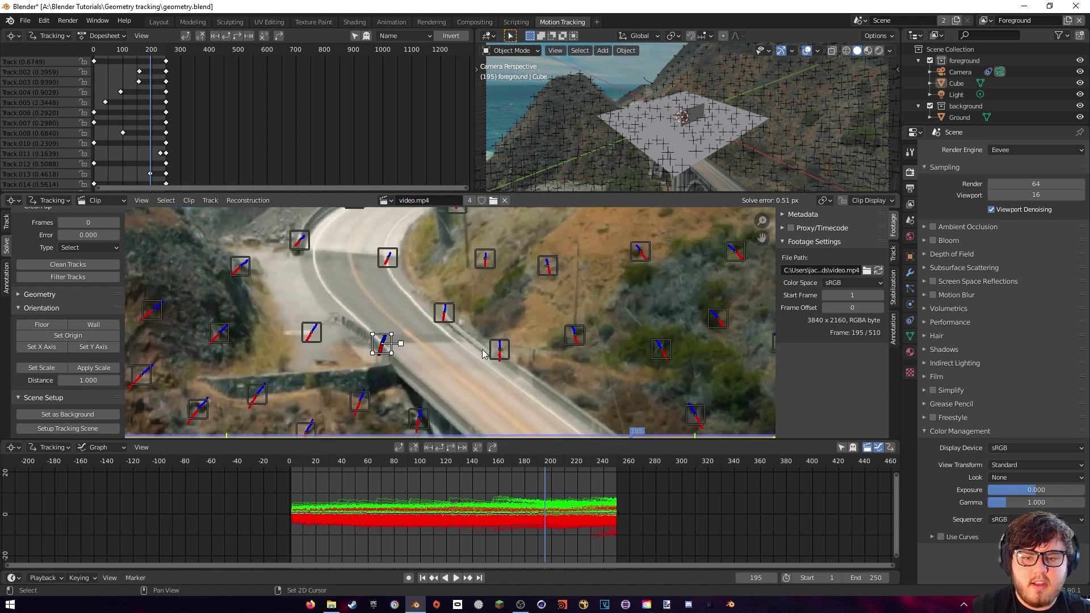
shift+click(451, 311)
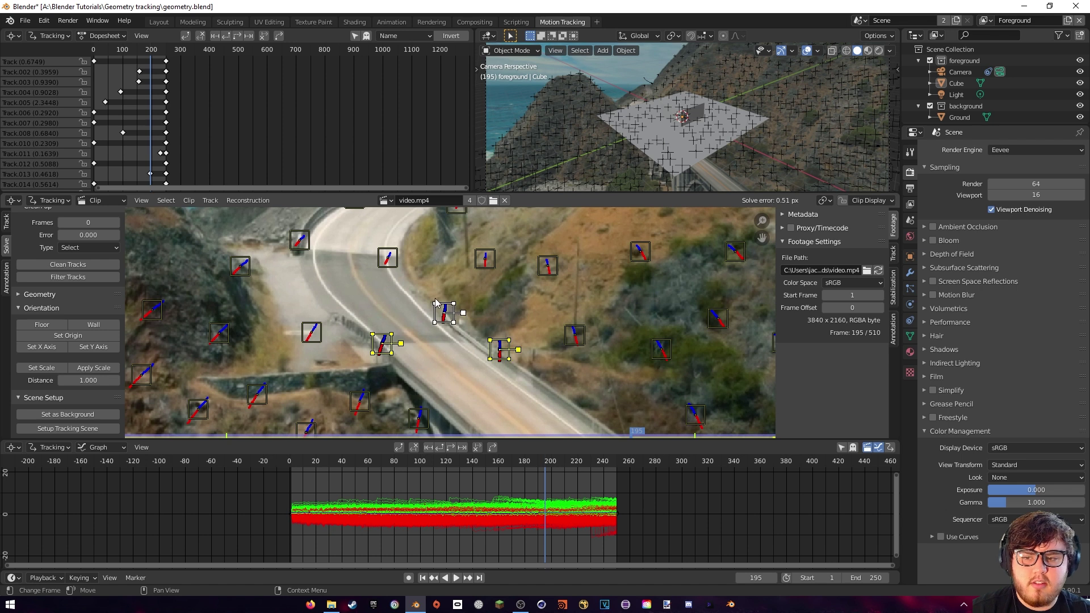
click(61, 329)
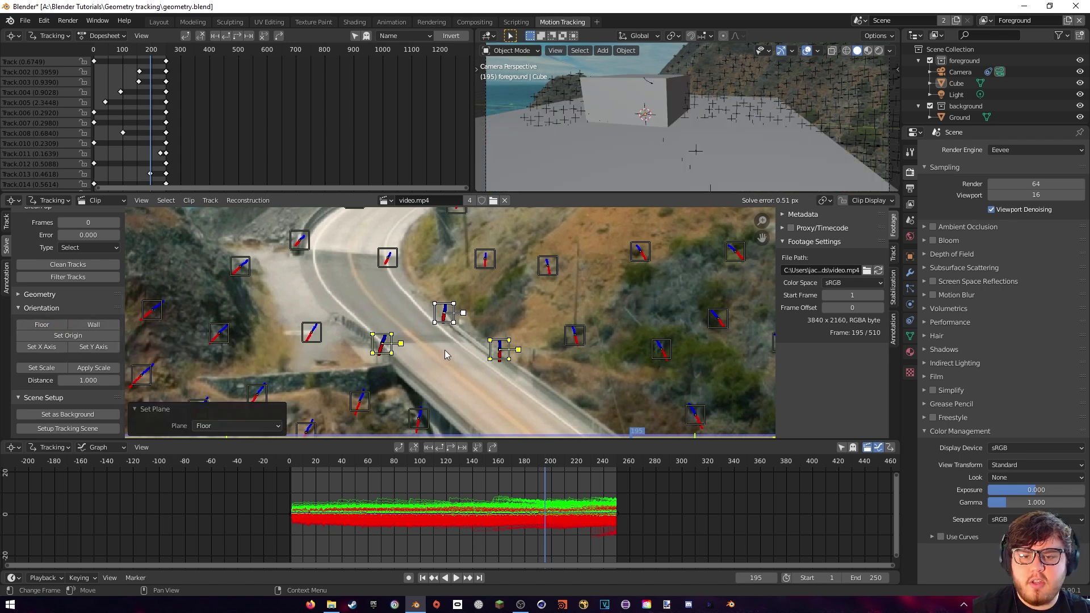
Set the scene origin on the nearer of the two right-hand roadside floor markers and the Y axis on the farther one.
click(500, 351)
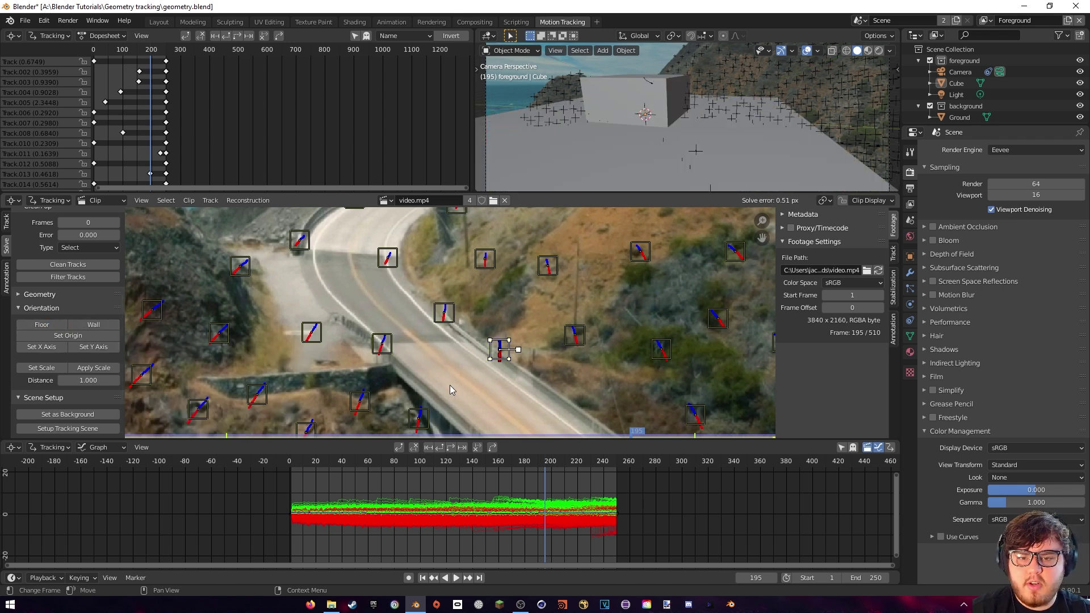
click(68, 335)
click(444, 312)
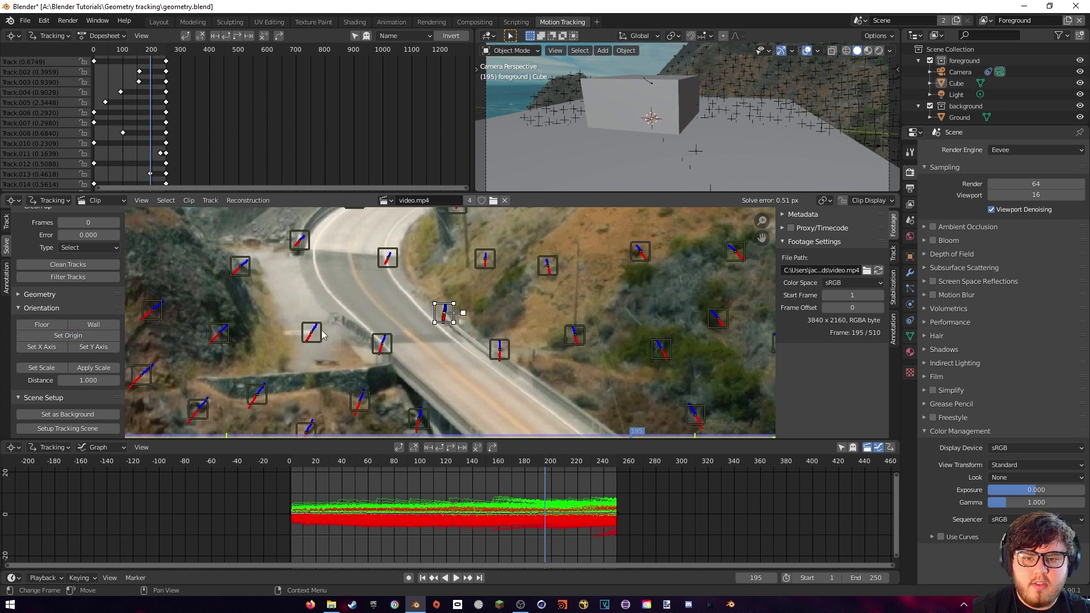
click(94, 347)
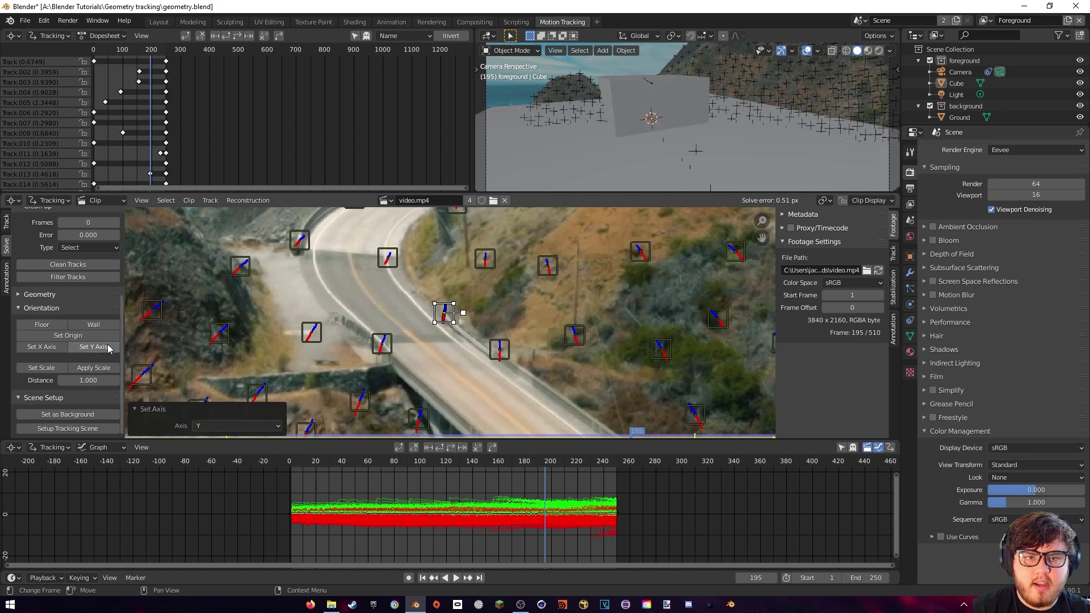
Set the scene scale from the distance between the two right-hand roadside markers so the ground plane fits the road.
shift+click(500, 350)
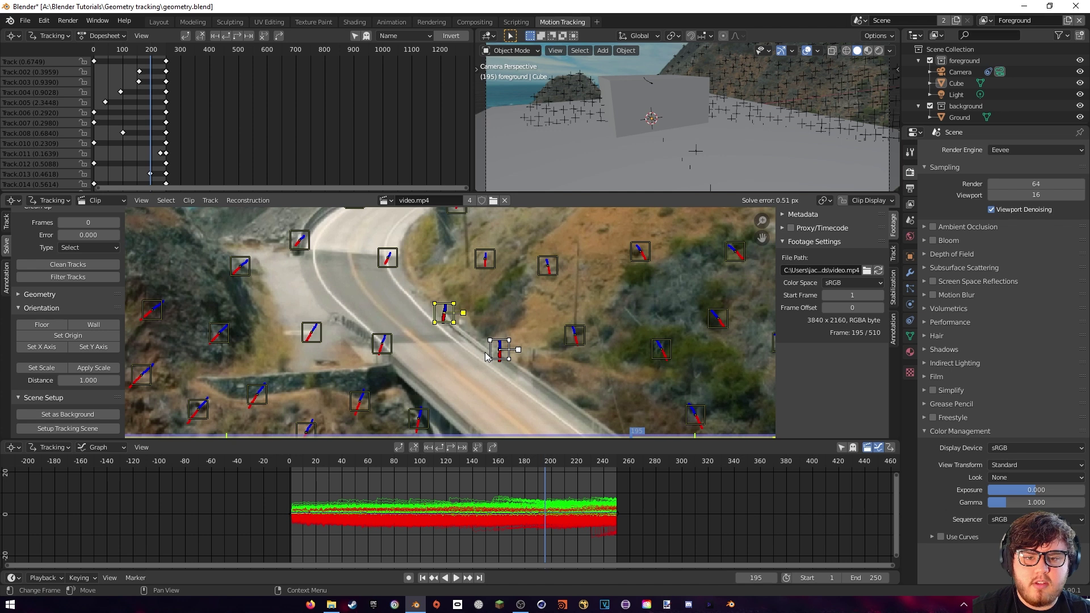
click(41, 368)
click(236, 426)
text(0.8)
key(Return)
drag(236, 426, 290, 426)
click(548, 265)
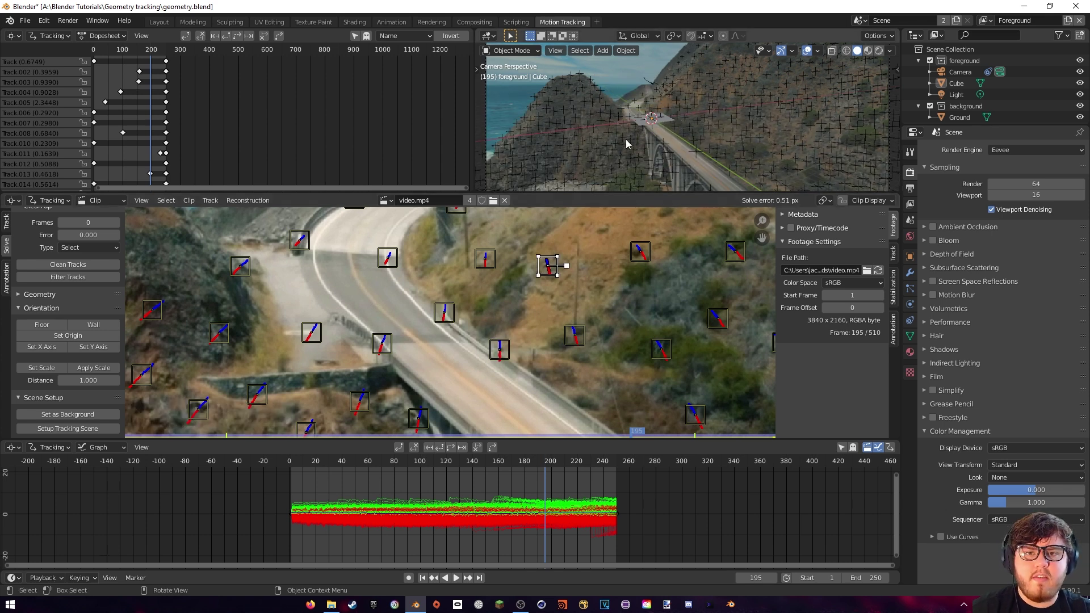
Enlarge the 3D viewport and examine the reconstructed marker cloud around the ground plane from several angles.
drag(632, 193, 636, 256)
middle_drag(644, 227, 738, 192)
click(696, 118)
scroll(734, 171, up, 4)
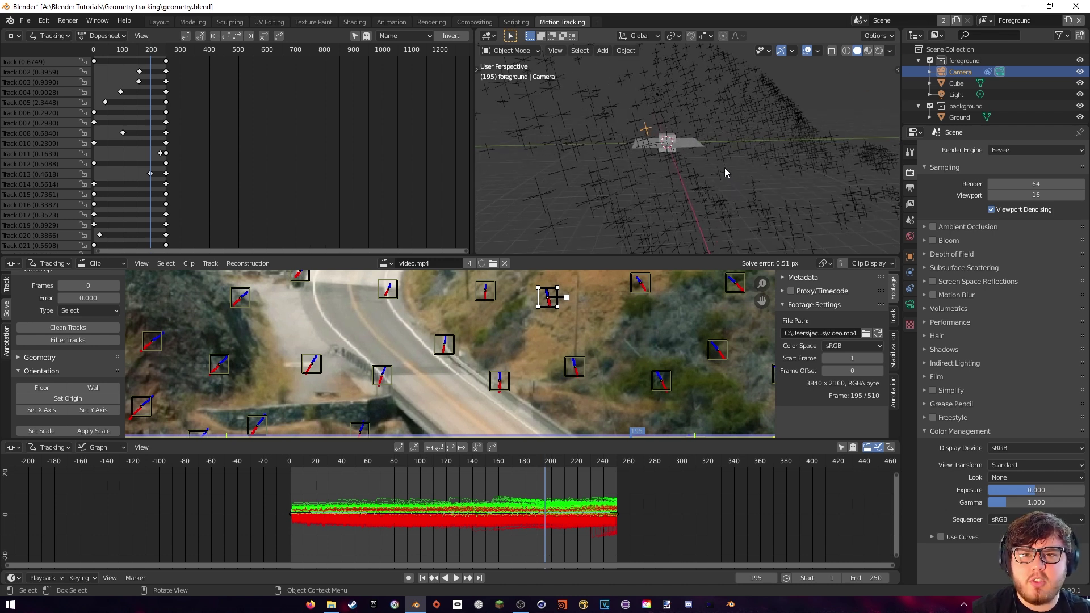
middle_drag(753, 160, 707, 132)
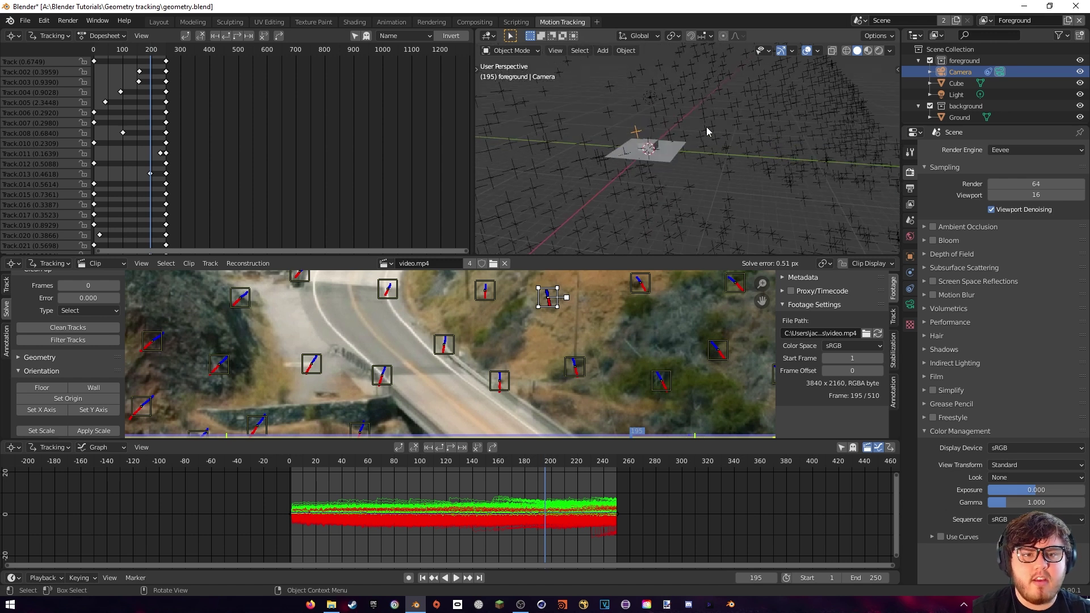
shift+right_click(703, 107)
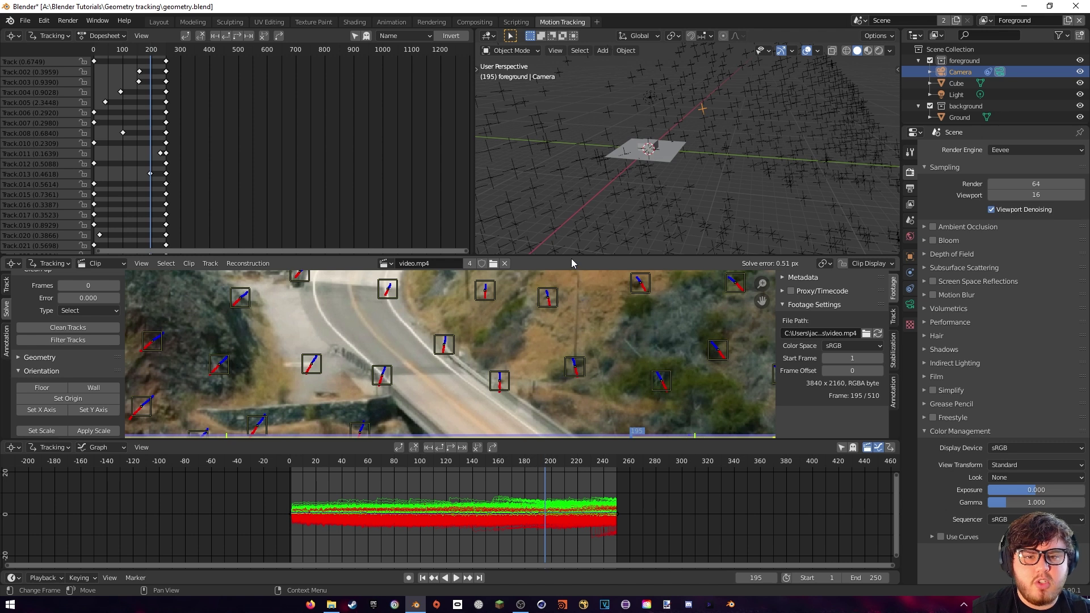
Enlarge the clip view, select all tracks, and convert their 3D markers to a mesh.
drag(573, 258, 546, 146)
scroll(537, 213, down, 5)
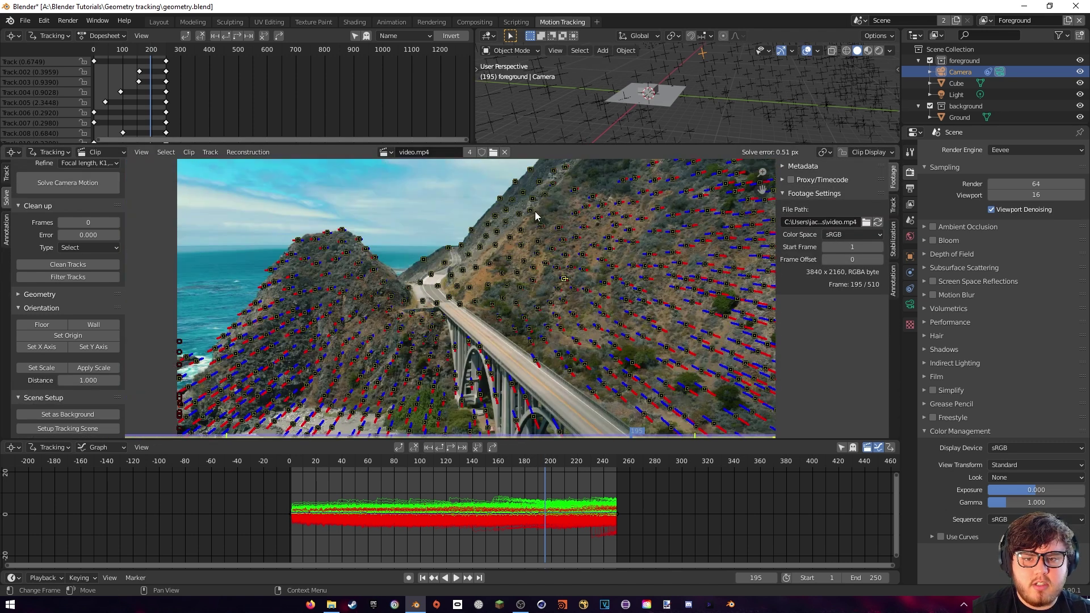
middle_drag(529, 254, 544, 220)
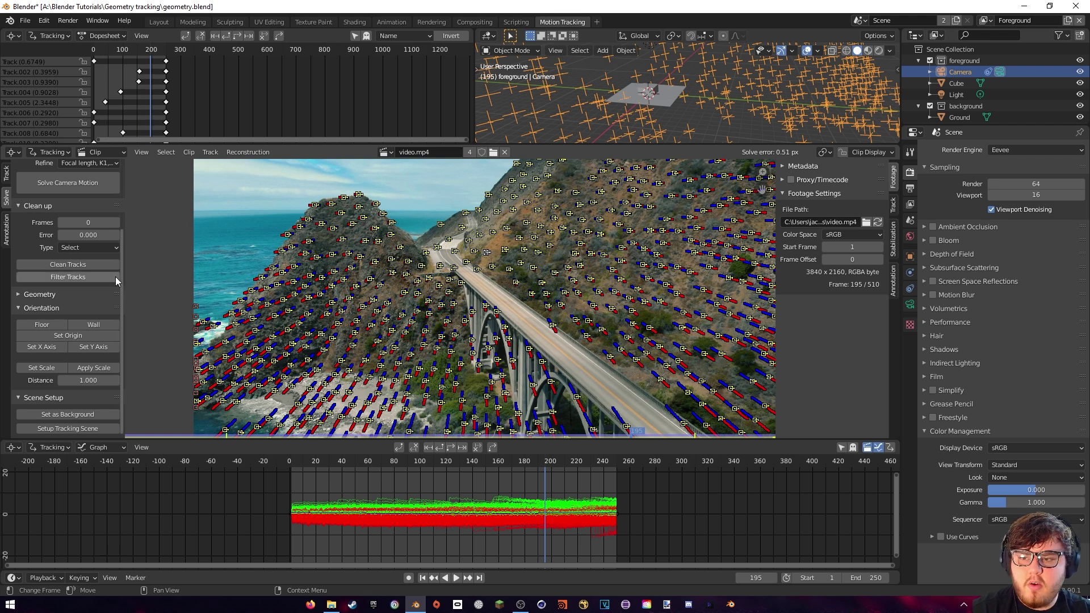
click(24, 295)
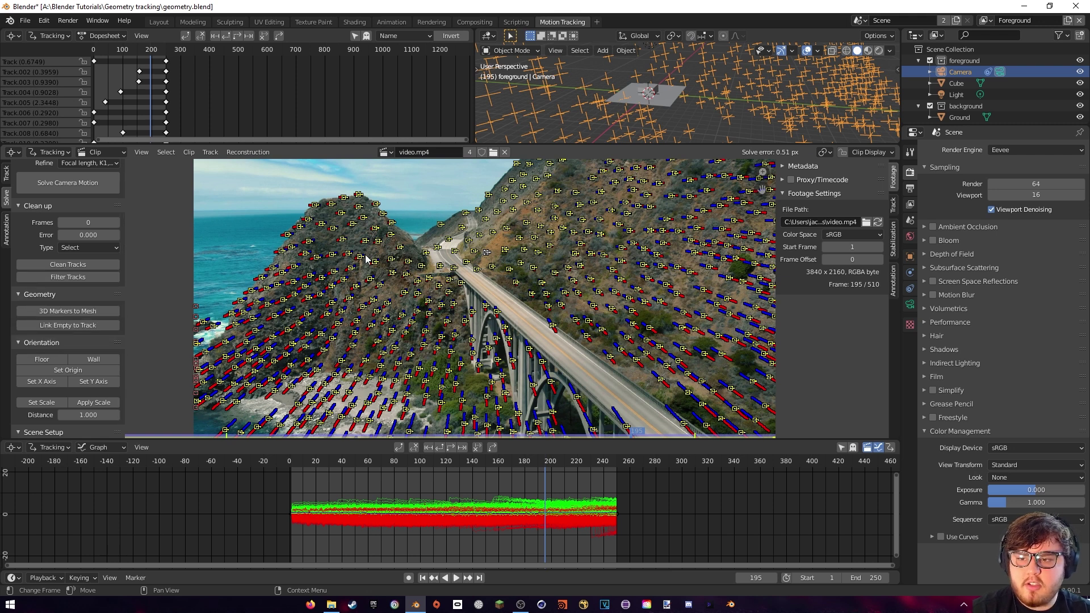
click(64, 312)
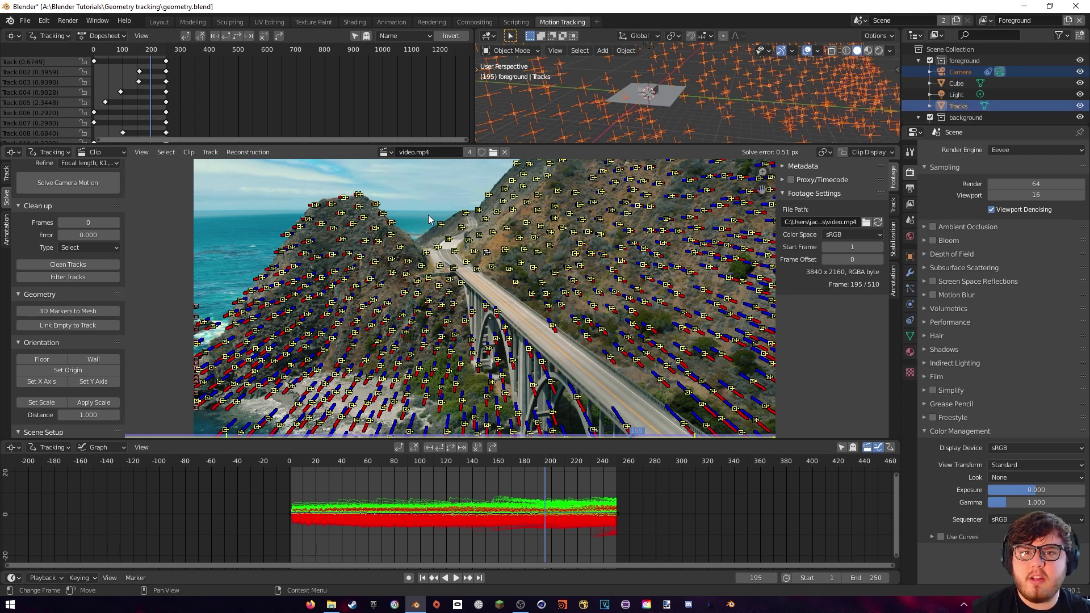
Switch to the Layout workspace and leave the Motion Tracking overlay disabled after checking it against the mesh vertices.
click(159, 21)
middle_drag(256, 157, 557, 259)
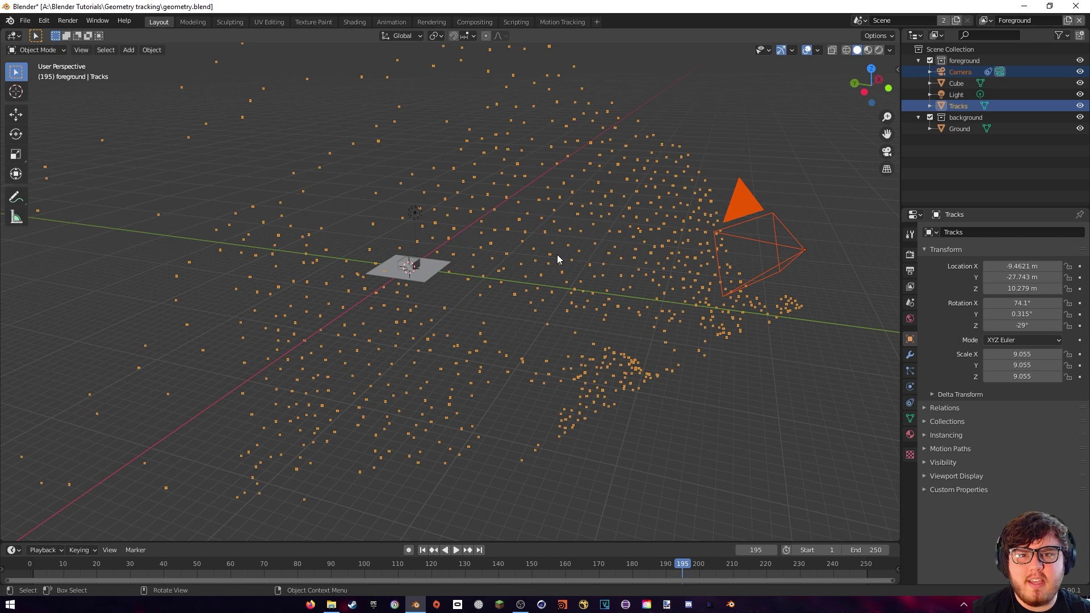
click(818, 50)
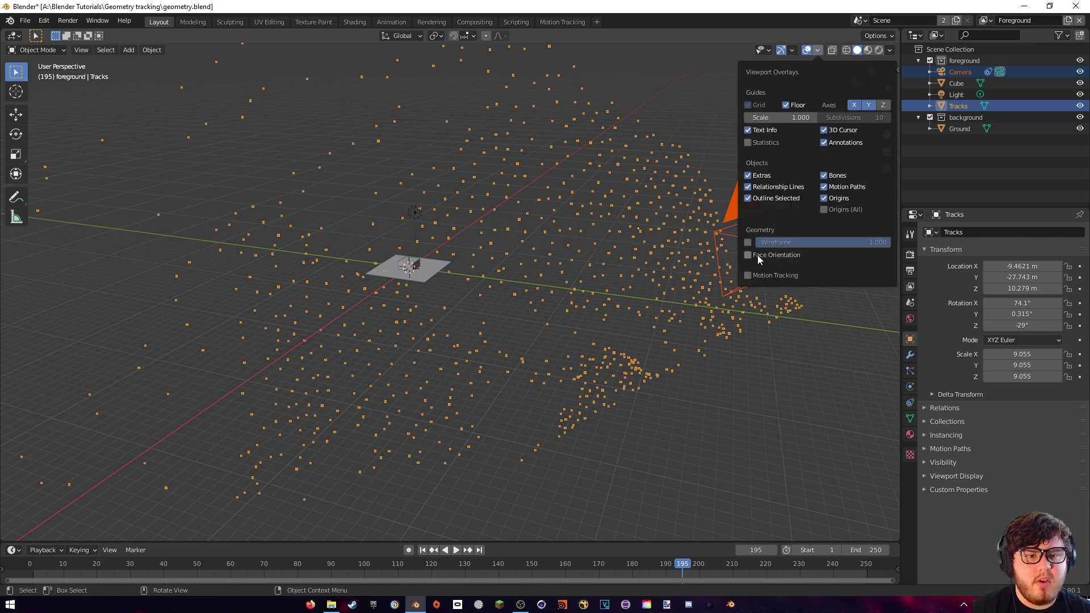
click(748, 276)
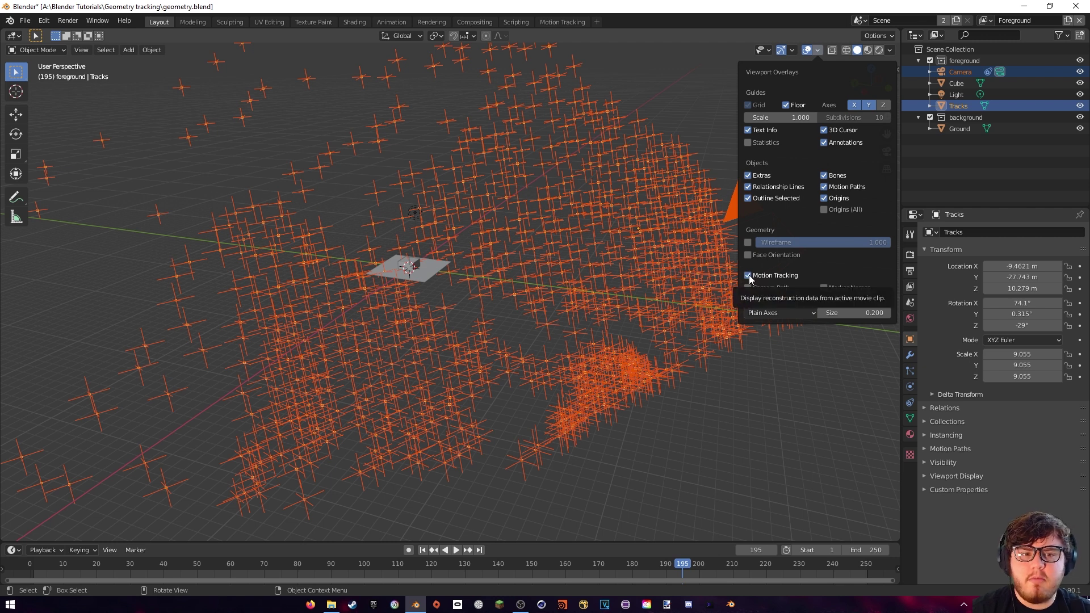
click(748, 275)
click(819, 49)
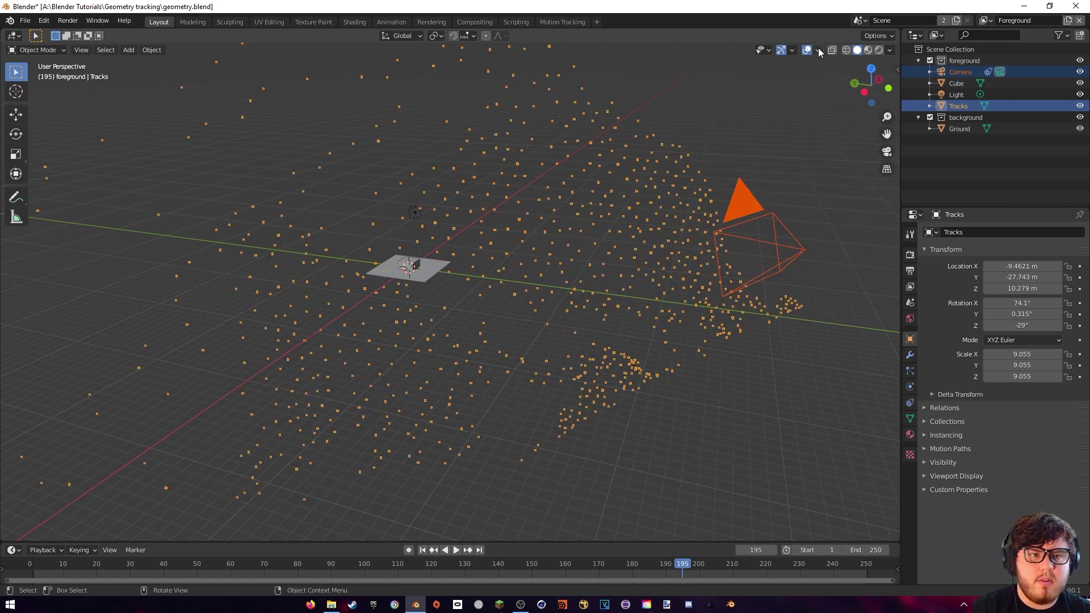
Select only the Tracks mesh and rename it Points.
click(710, 136)
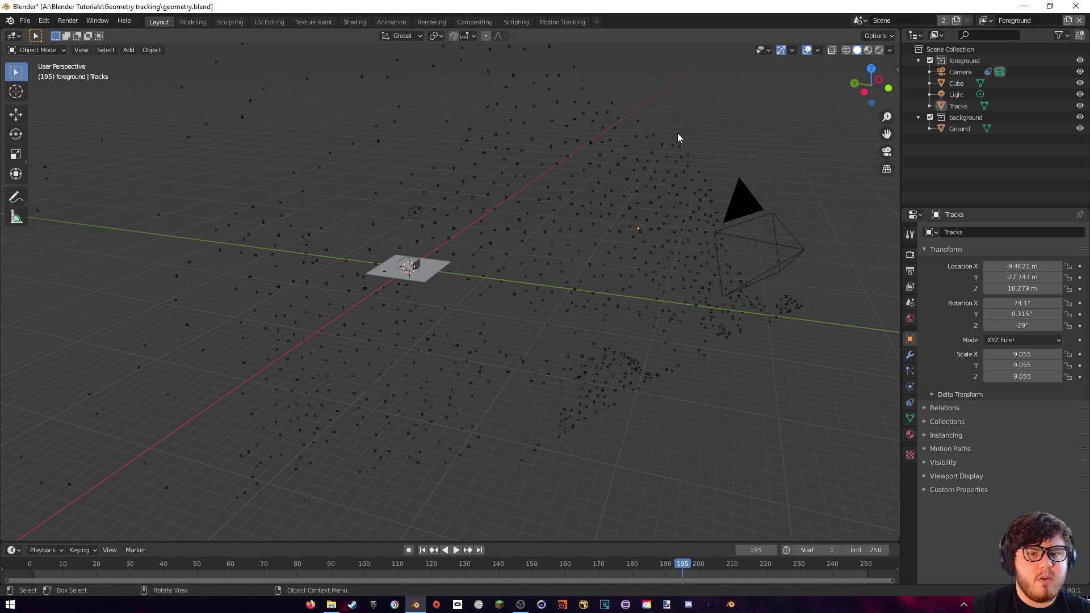
click(638, 157)
double_click(958, 105)
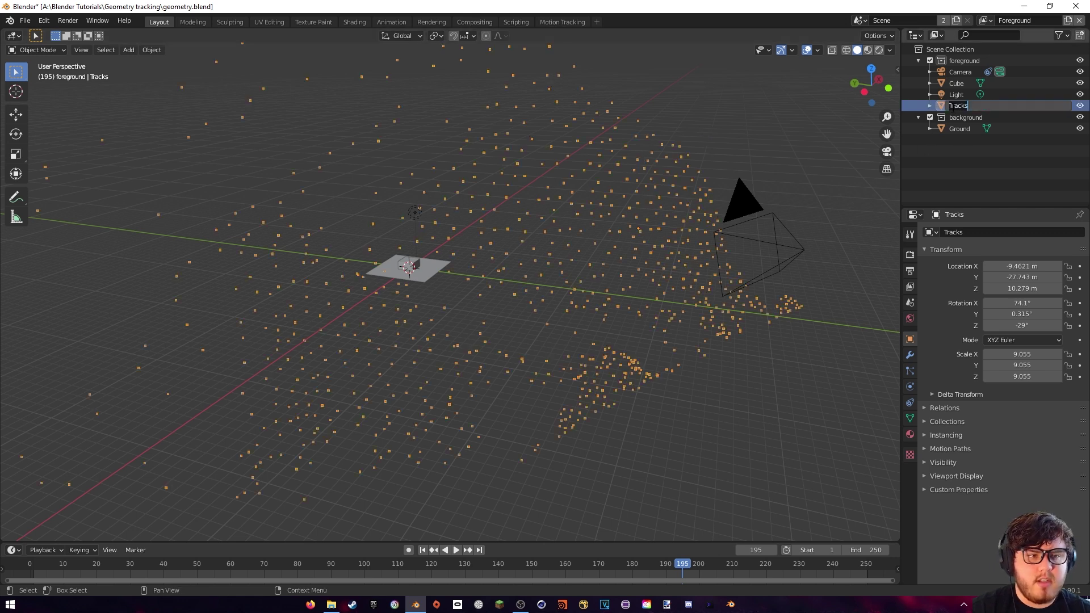
text(Poi)
key(Return)
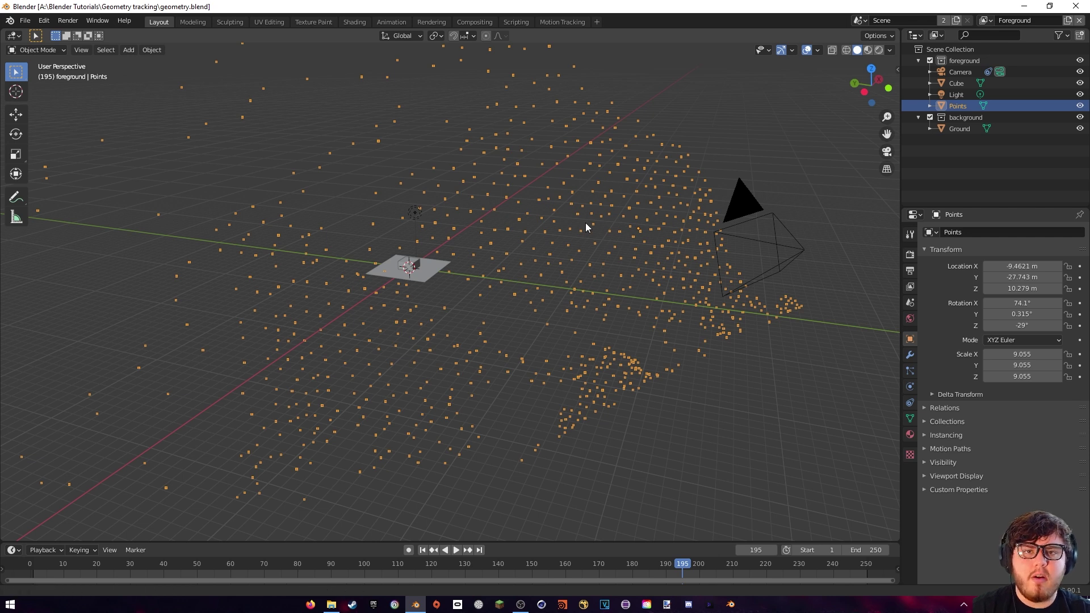
Try filling a triangular face between three neighbouring vertices of the Points mesh in Edit Mode, and undo it.
middle_drag(584, 227, 560, 265)
scroll(561, 287, up, 7)
key(Tab)
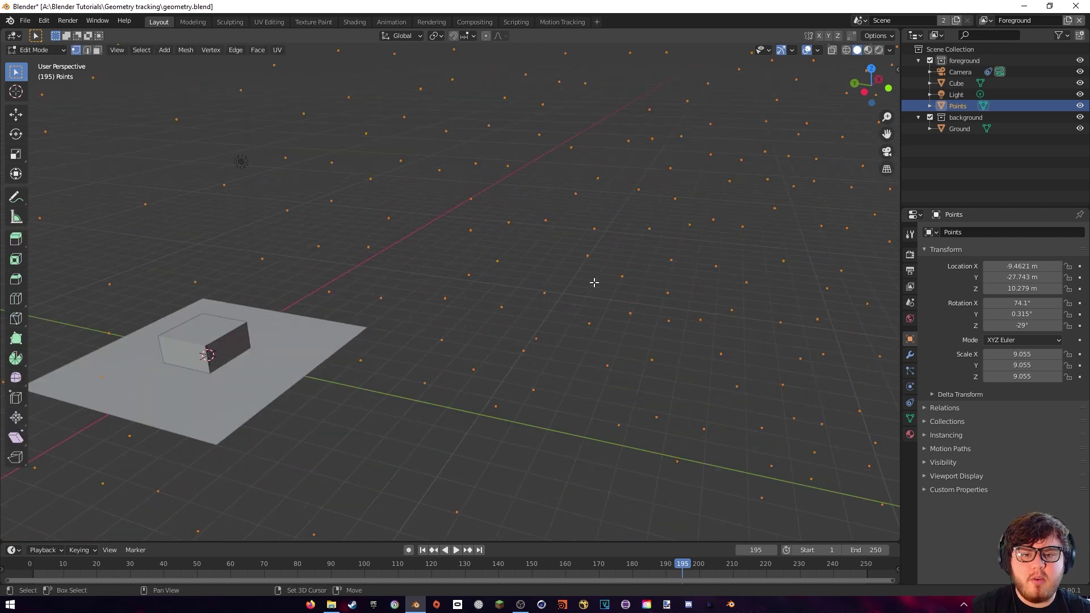
shift+click(474, 271)
shift+click(479, 316)
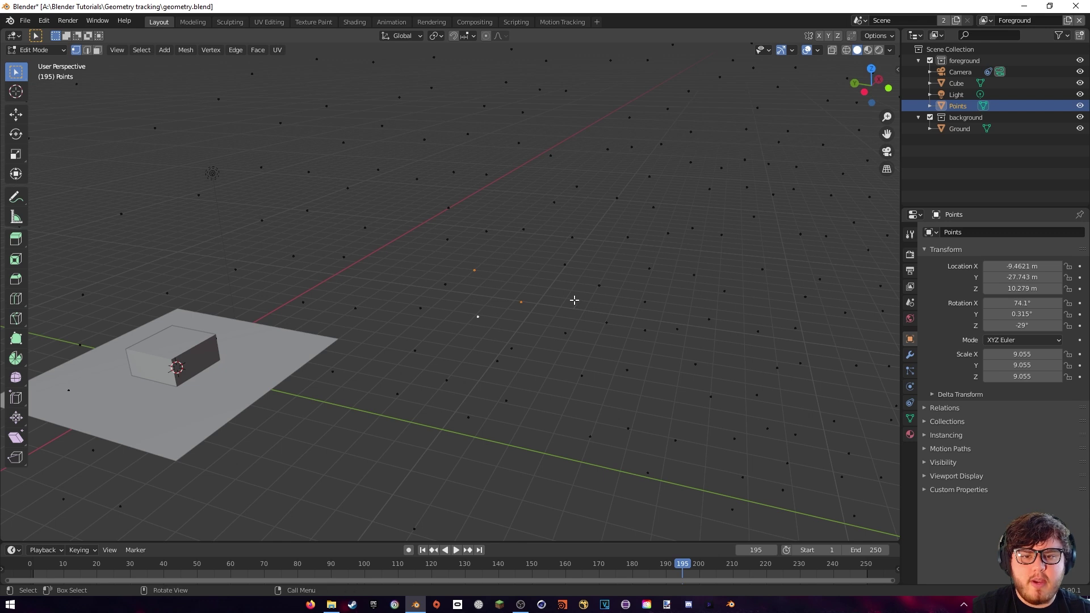
key(f)
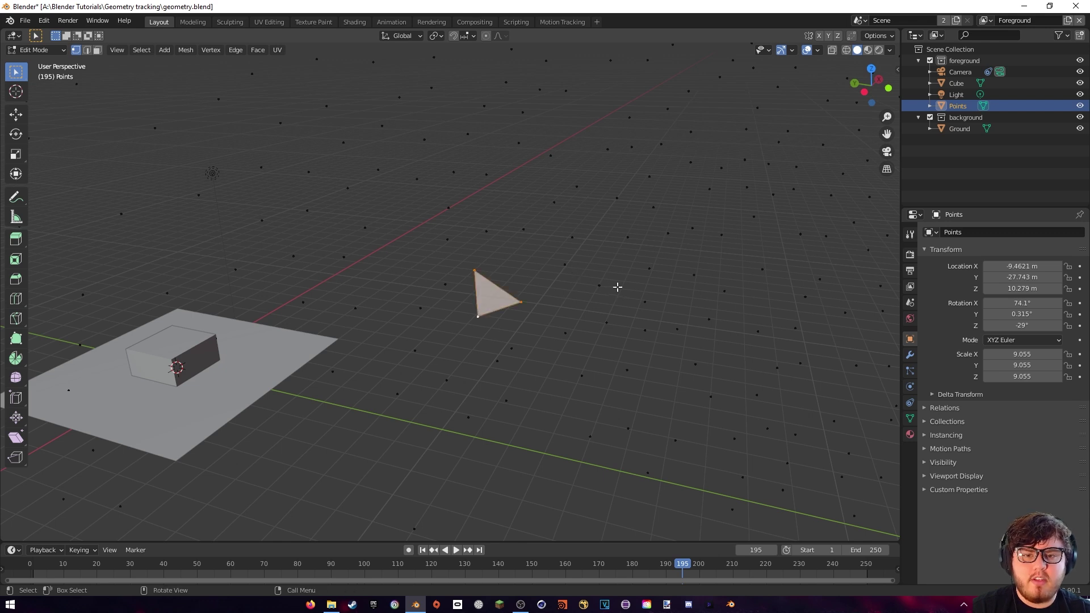
scroll(503, 262, down, 6)
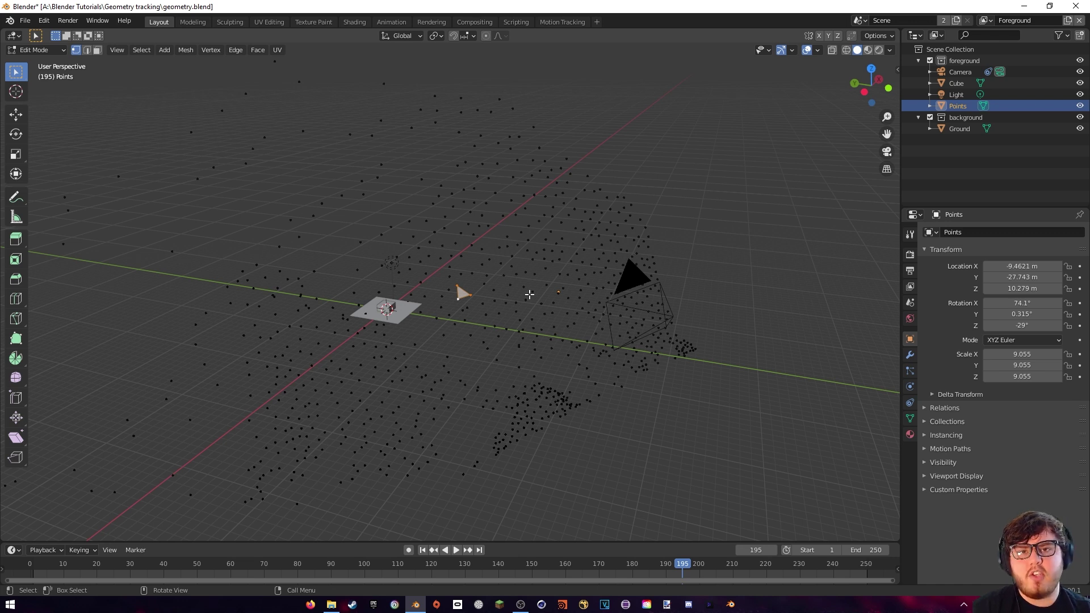
key(ctrl+z)
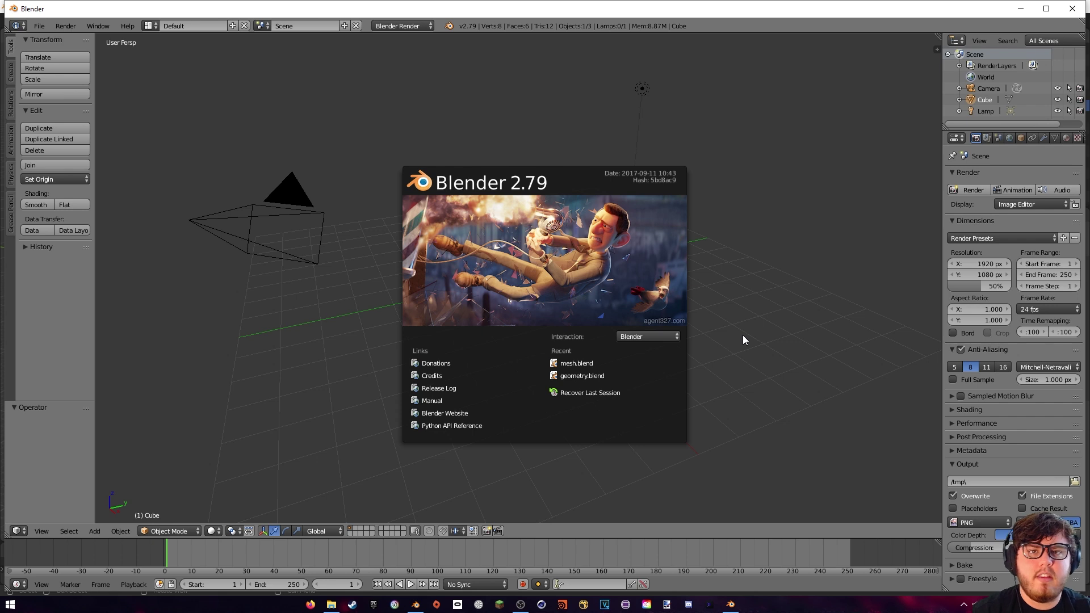
Switch to Blender 2.79, dismiss its splash screen, and maximize the window.
click(795, 229)
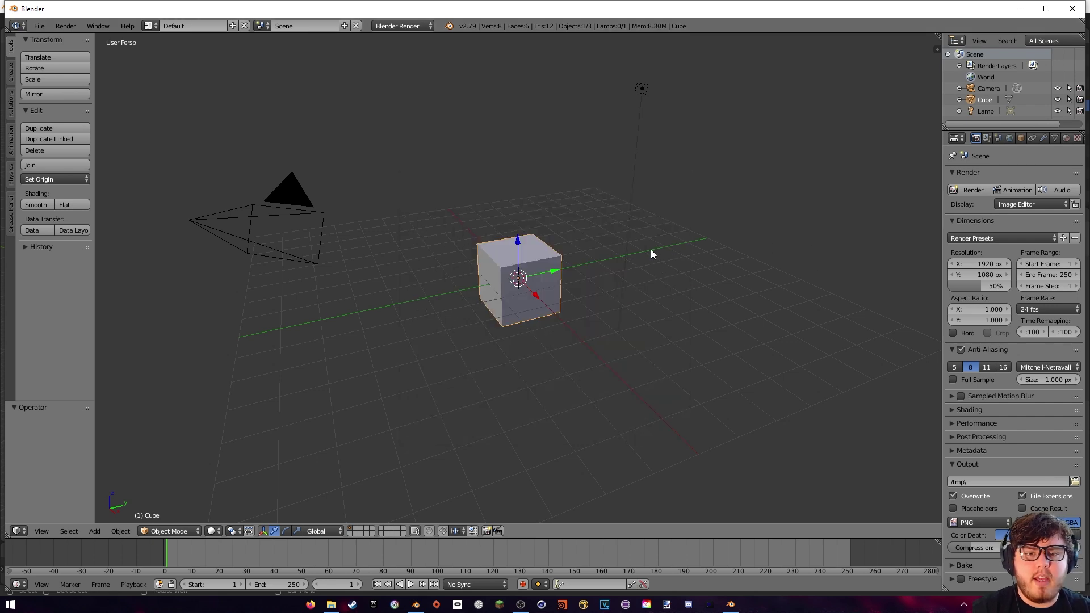
middle_drag(611, 210, 561, 200)
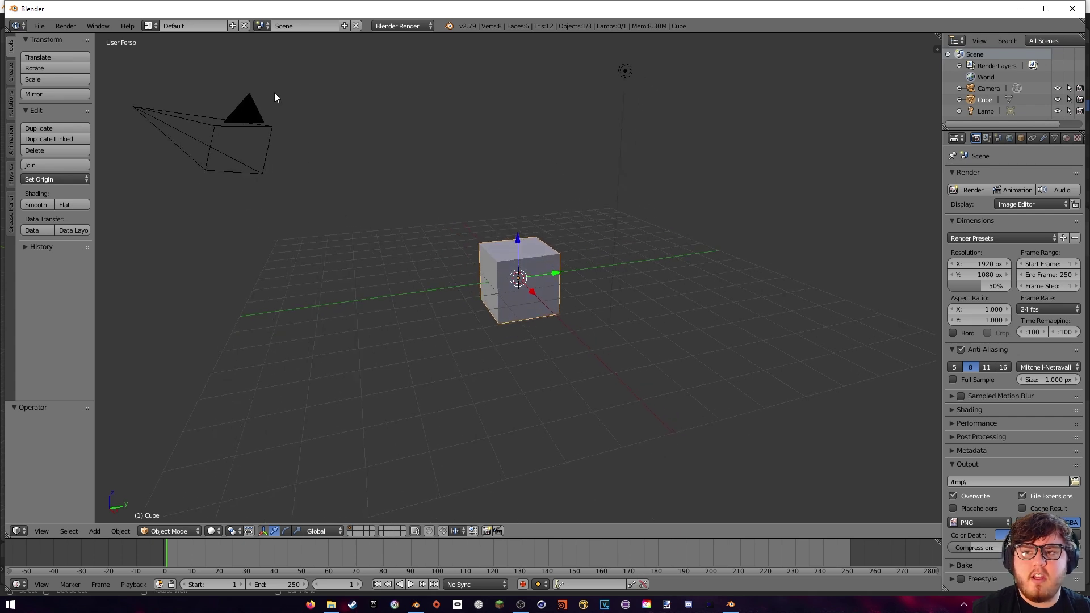
click(1046, 8)
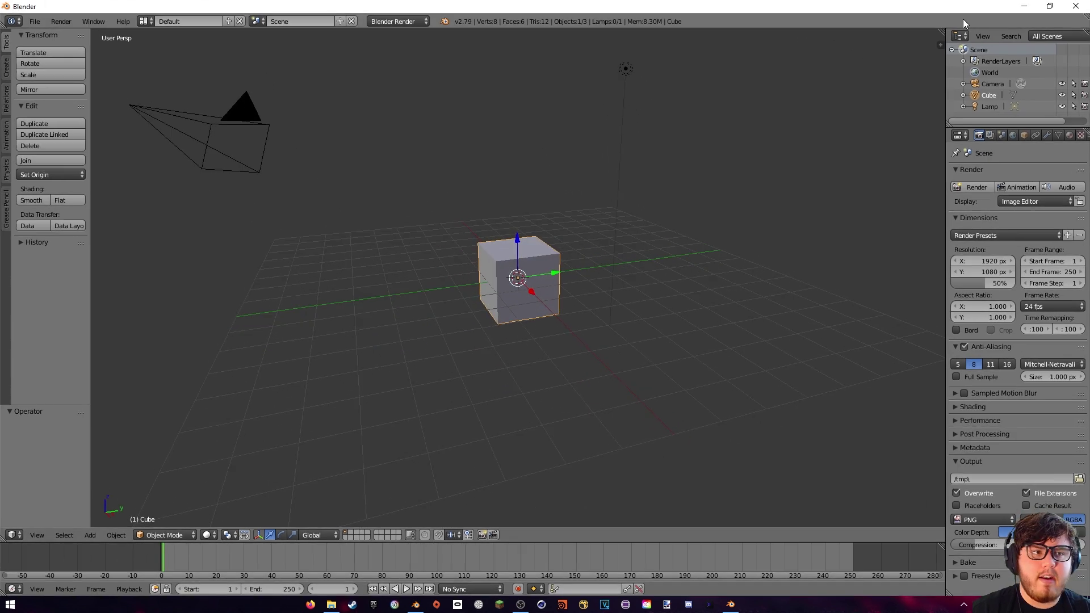
Look at the add-on installation dialog in the user preferences, and search the add-ons for "point" to check Point Cloud Skinner.
click(35, 22)
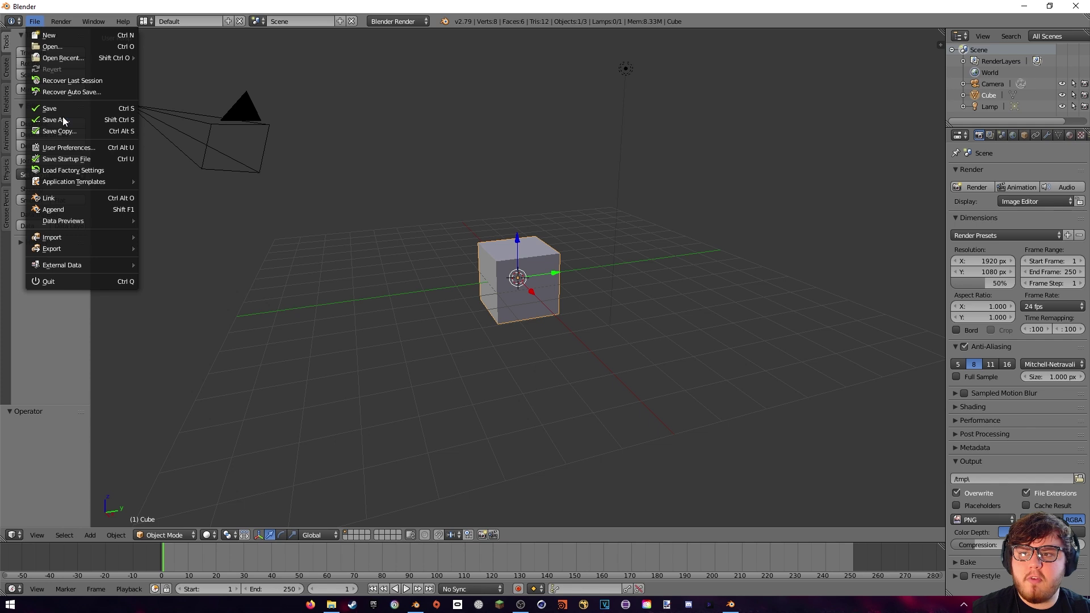
click(63, 147)
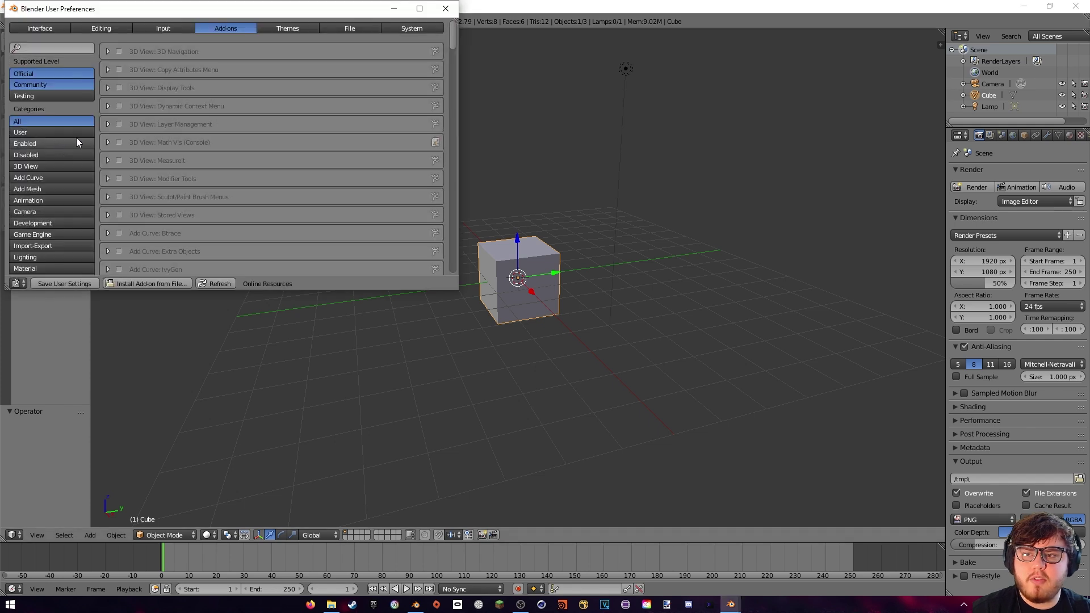
click(142, 285)
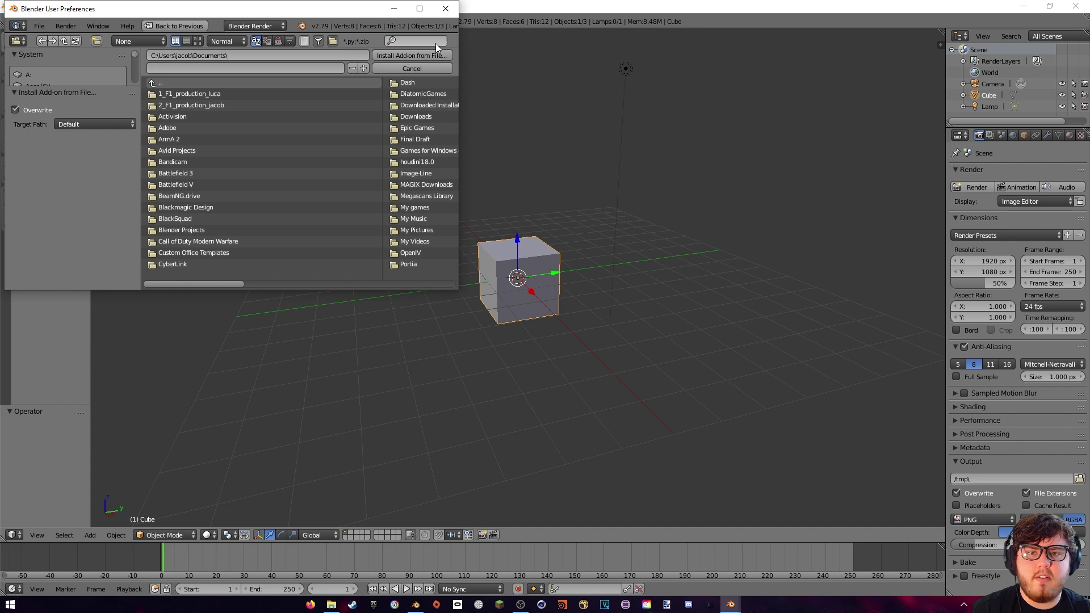
click(431, 67)
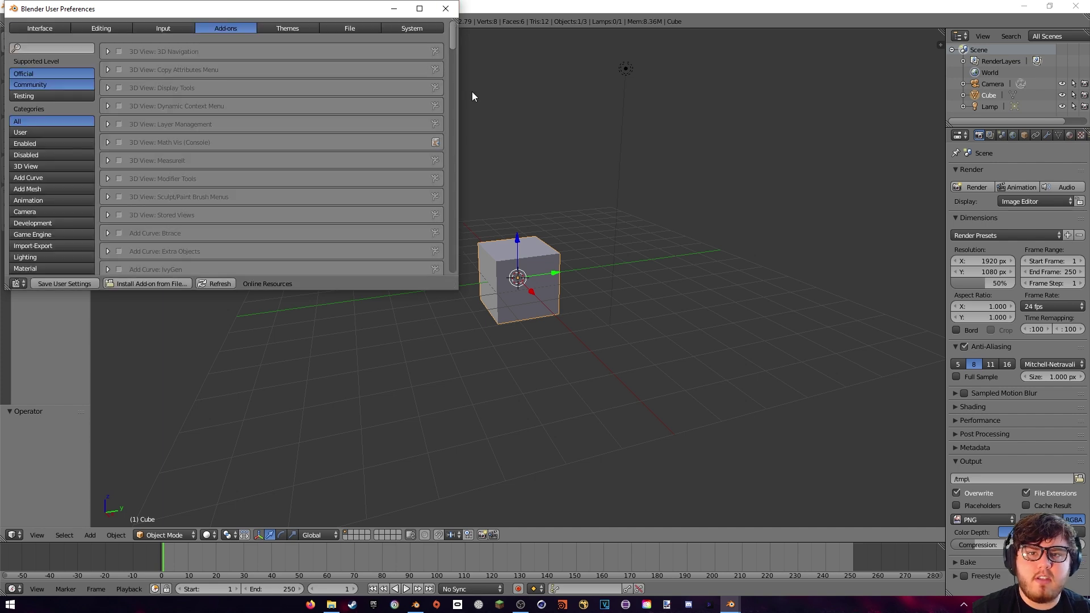
text(point)
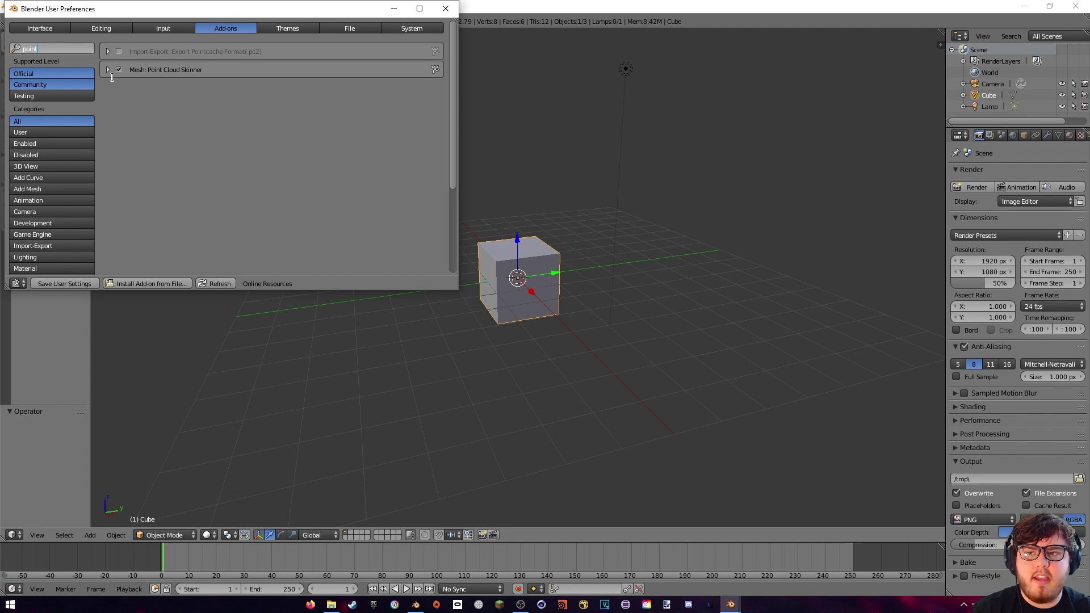
click(446, 8)
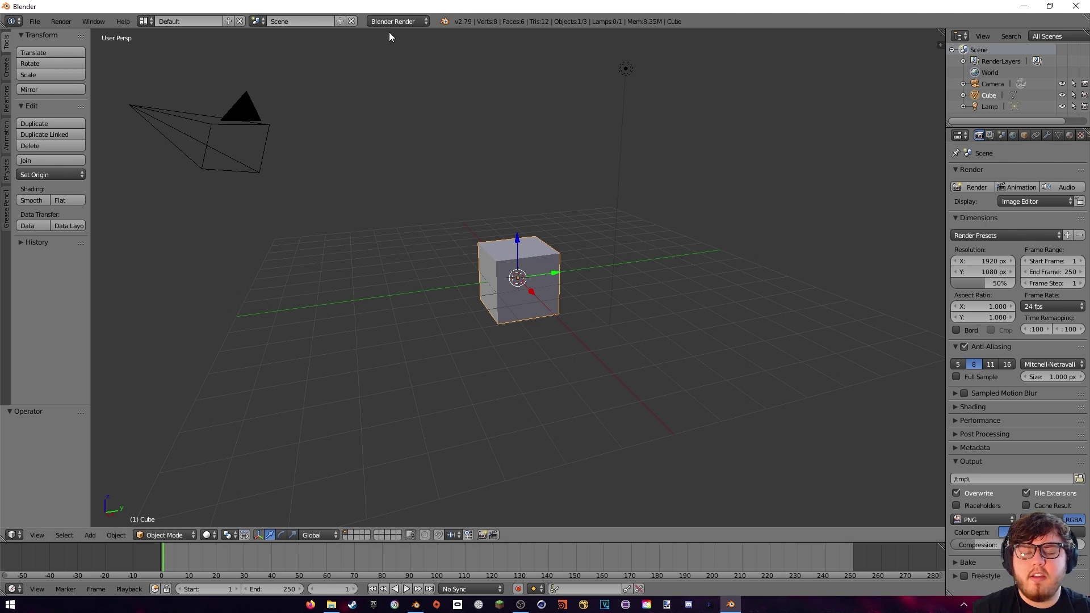
Append the Points object from geometry.blend in the Geometry tracking folder.
click(35, 22)
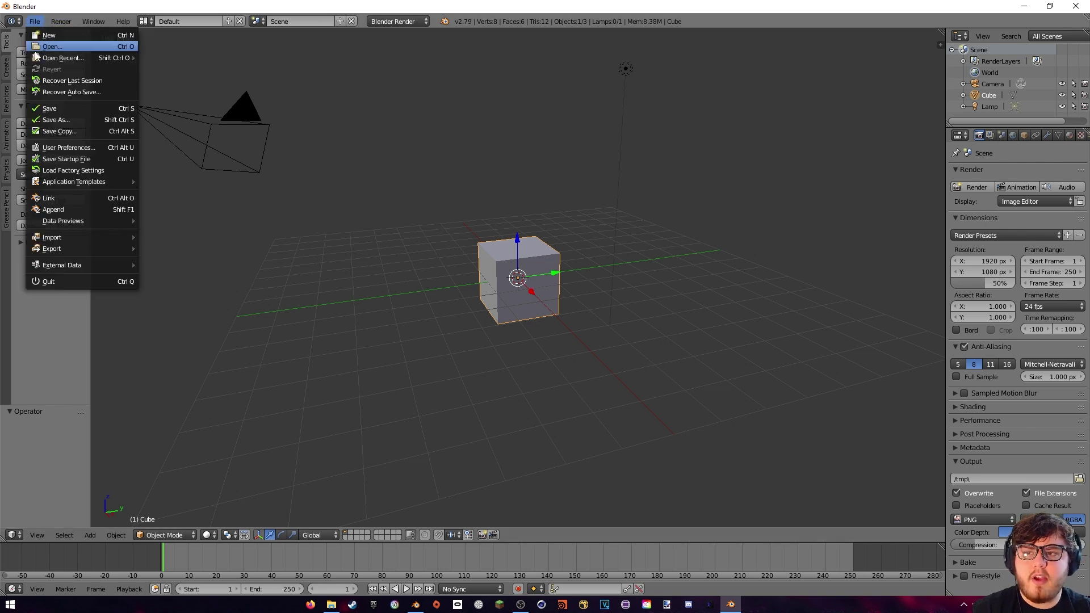
click(51, 205)
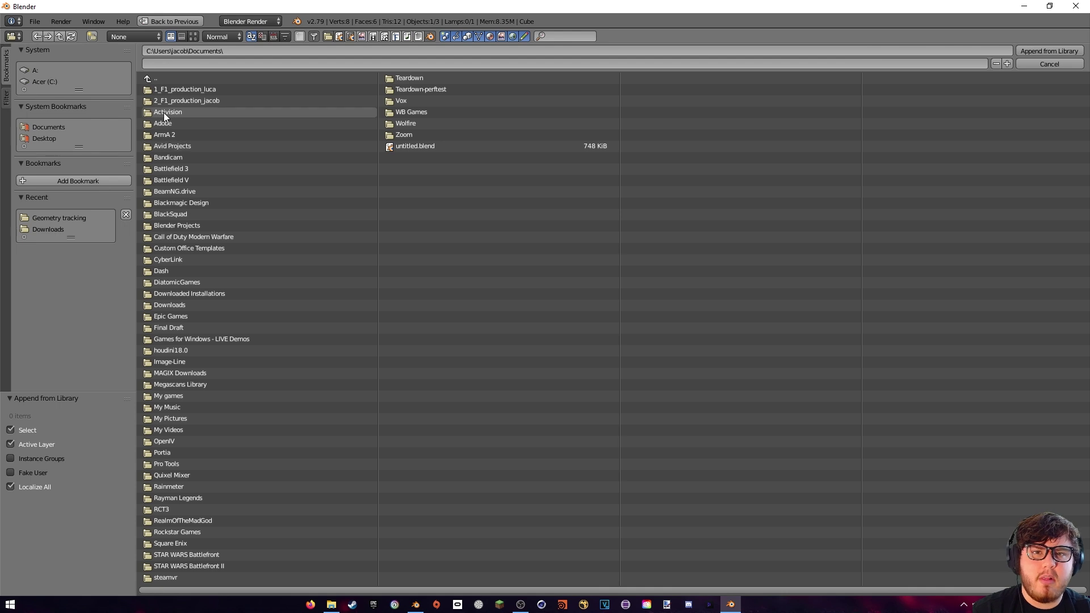
click(59, 218)
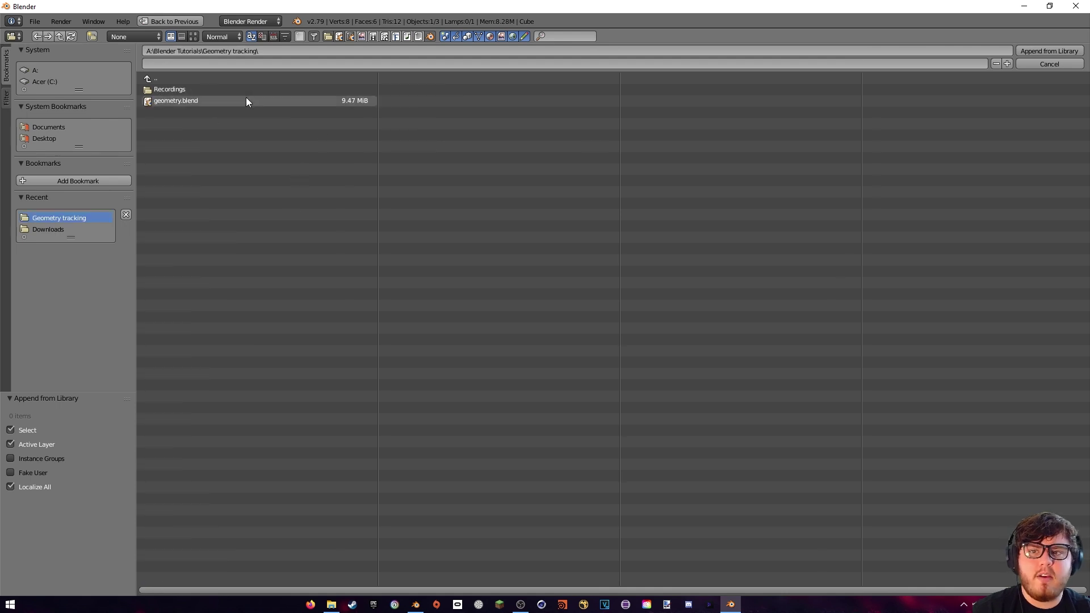
click(182, 101)
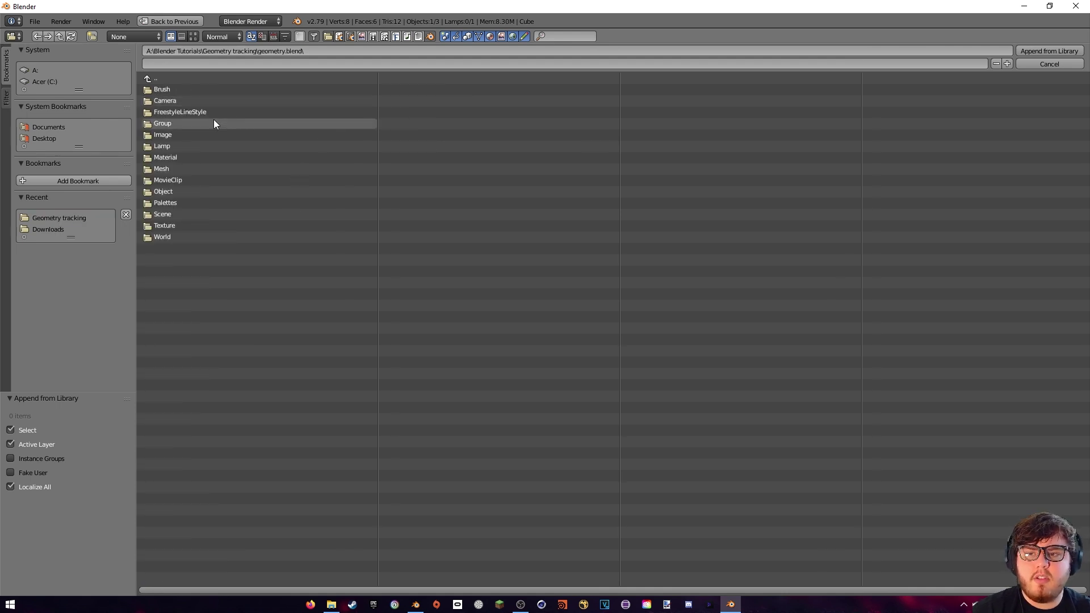
click(169, 193)
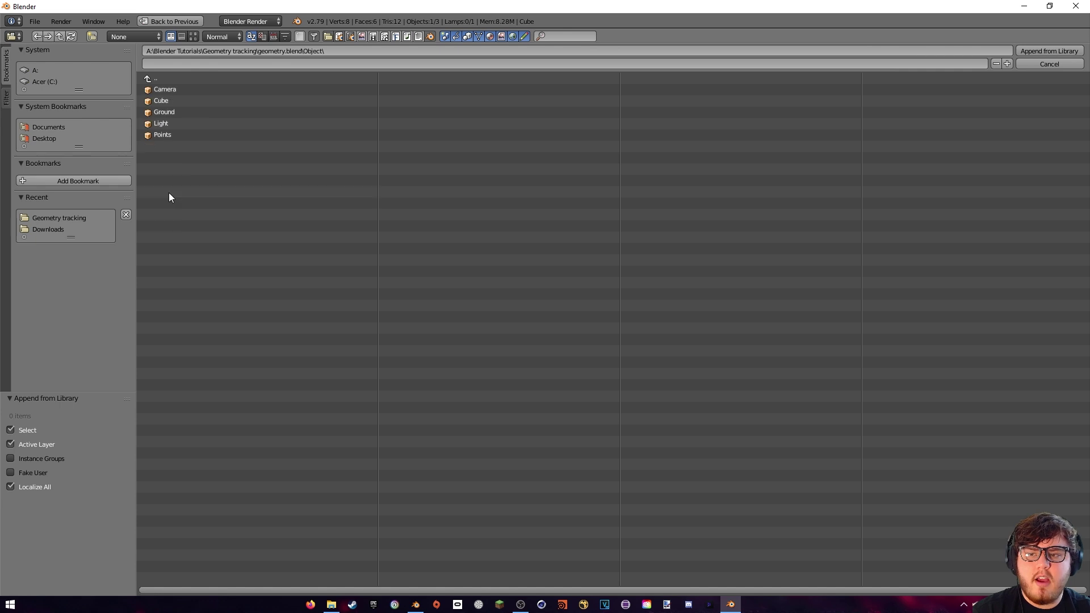
click(183, 135)
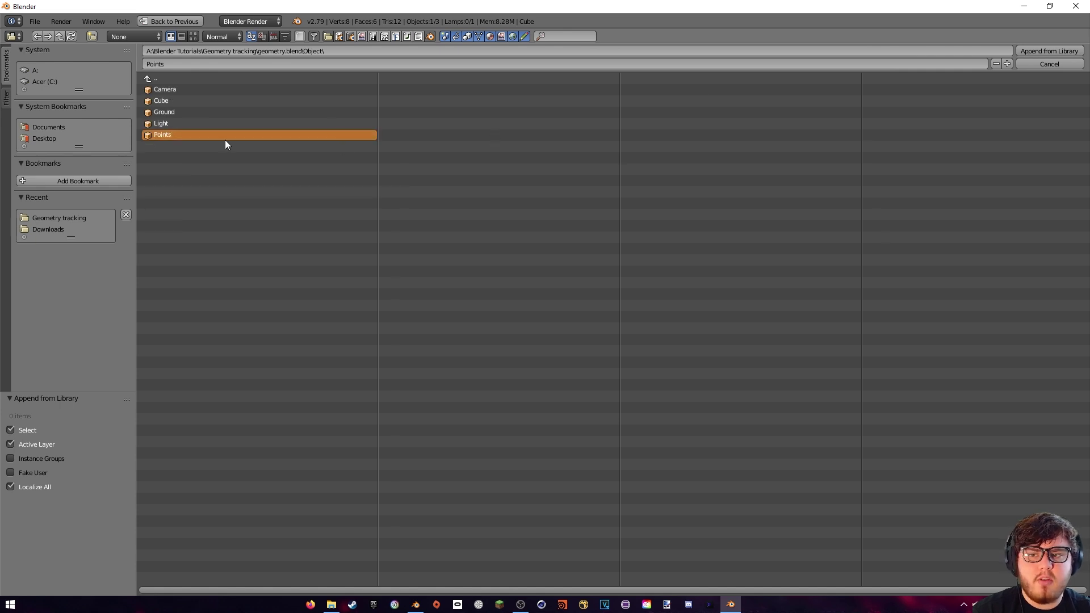
click(1071, 52)
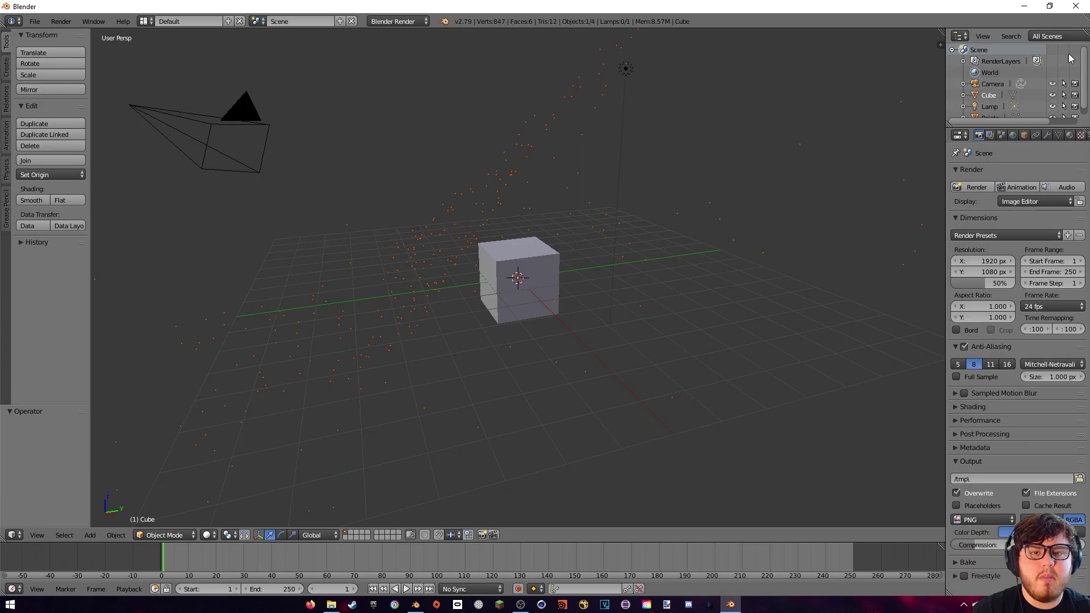
Set Points as the Point Cloud Skinner target object in the scene settings and skin the point cloud.
middle_drag(458, 176, 550, 203)
scroll(551, 202, down, 8)
middle_drag(495, 236, 578, 240)
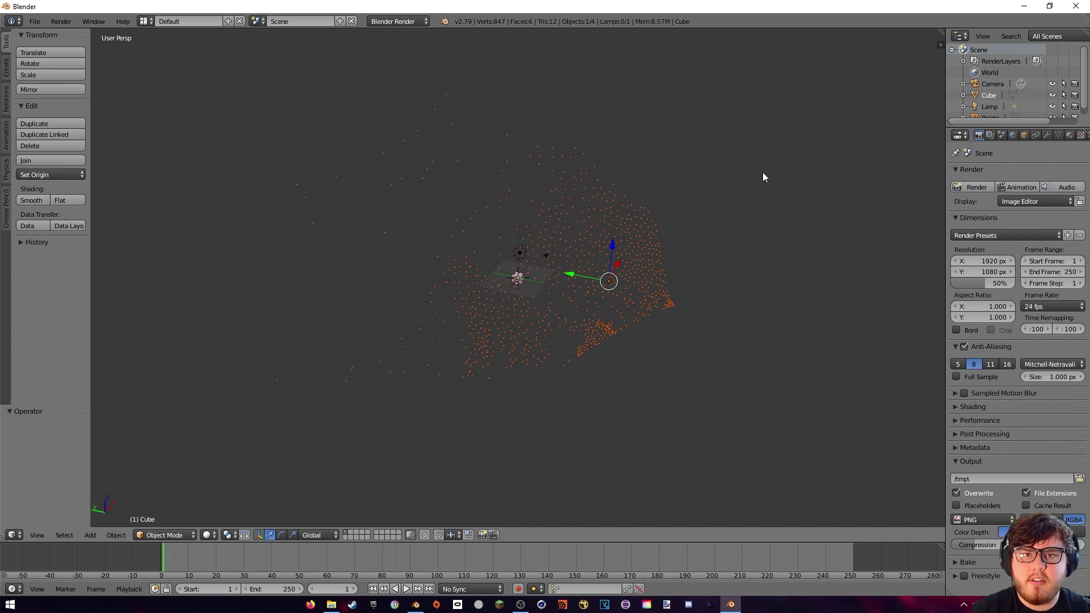
click(1002, 135)
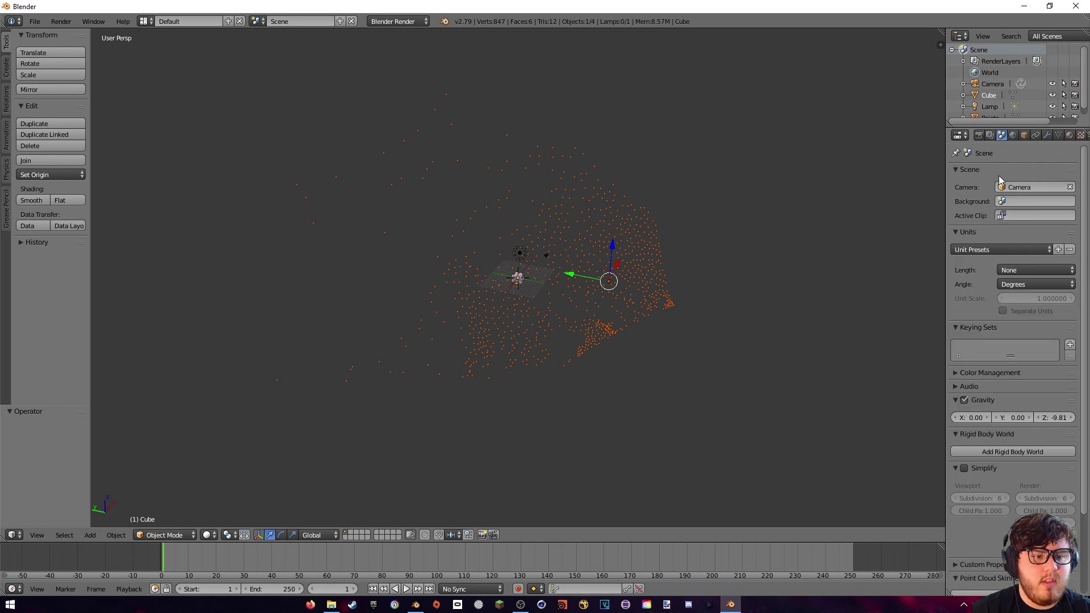
scroll(979, 261, down, 5)
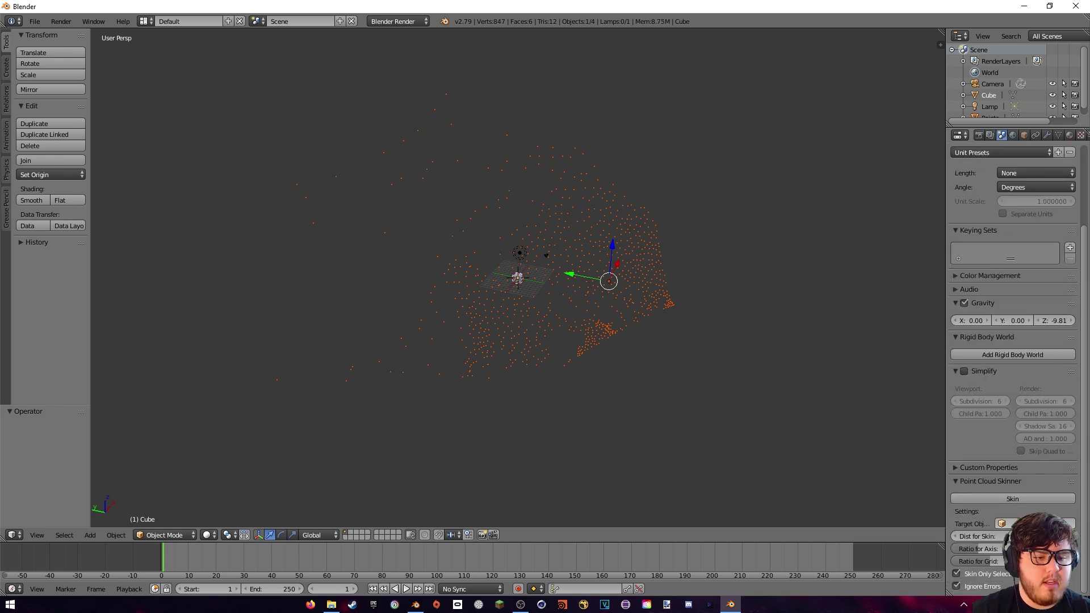
click(1014, 524)
click(980, 439)
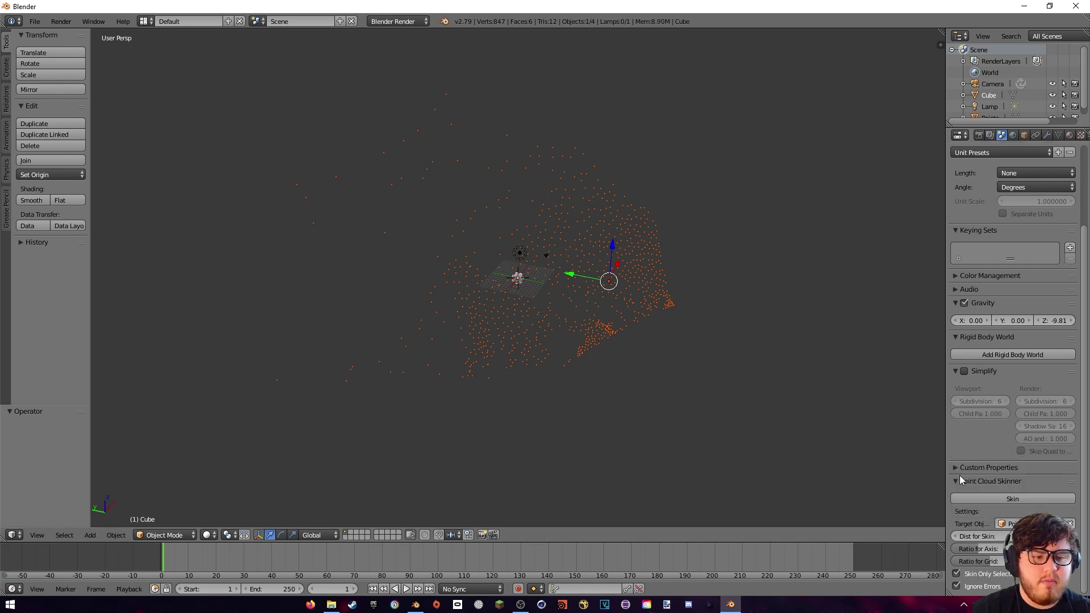
click(1002, 499)
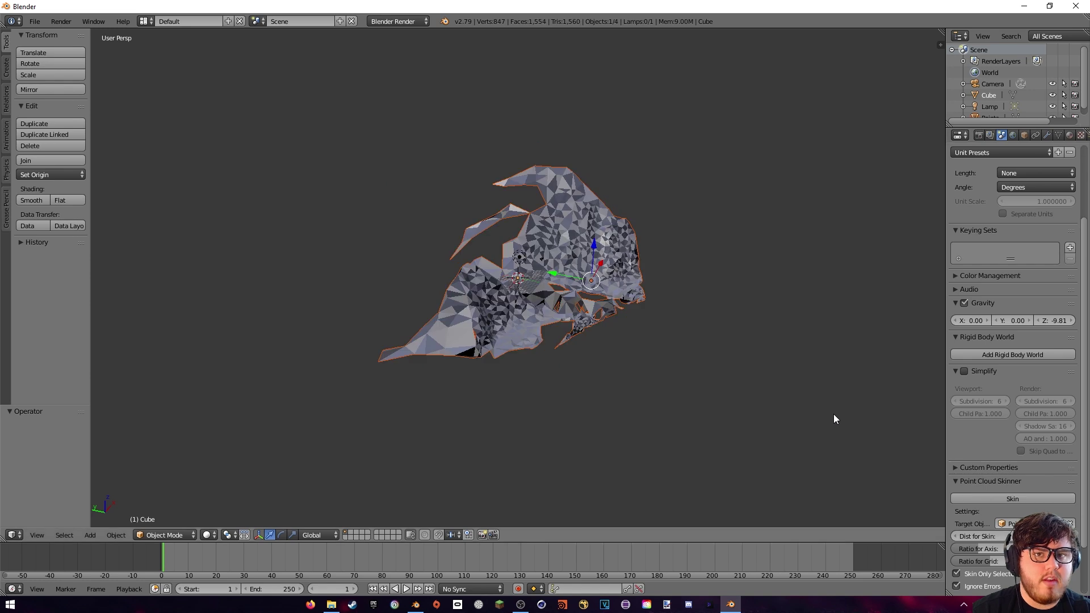
Inspect the skinned surface, rename the Points object to Mesh, and set Mesh as the Point Cloud Skinner target.
middle_drag(783, 373, 609, 383)
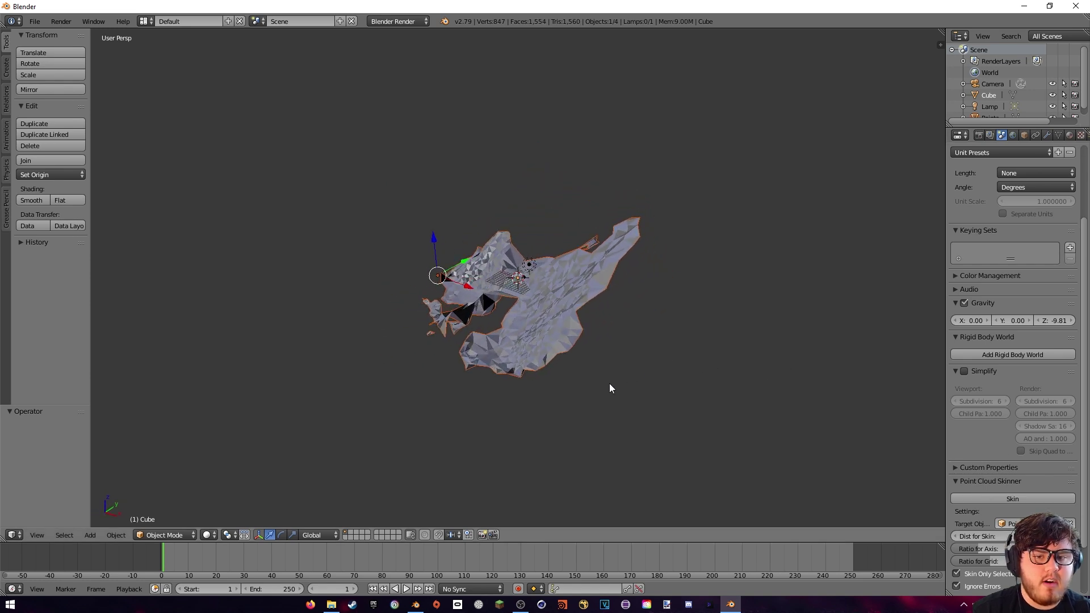
scroll(599, 402, up, 5)
middle_drag(590, 421, 694, 400)
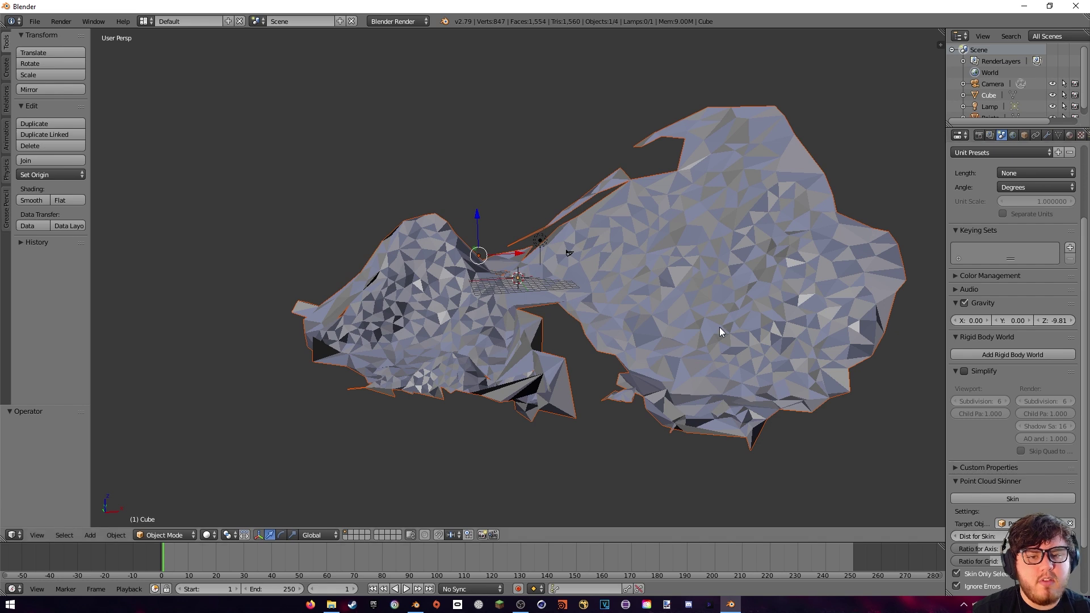
middle_drag(700, 283, 748, 308)
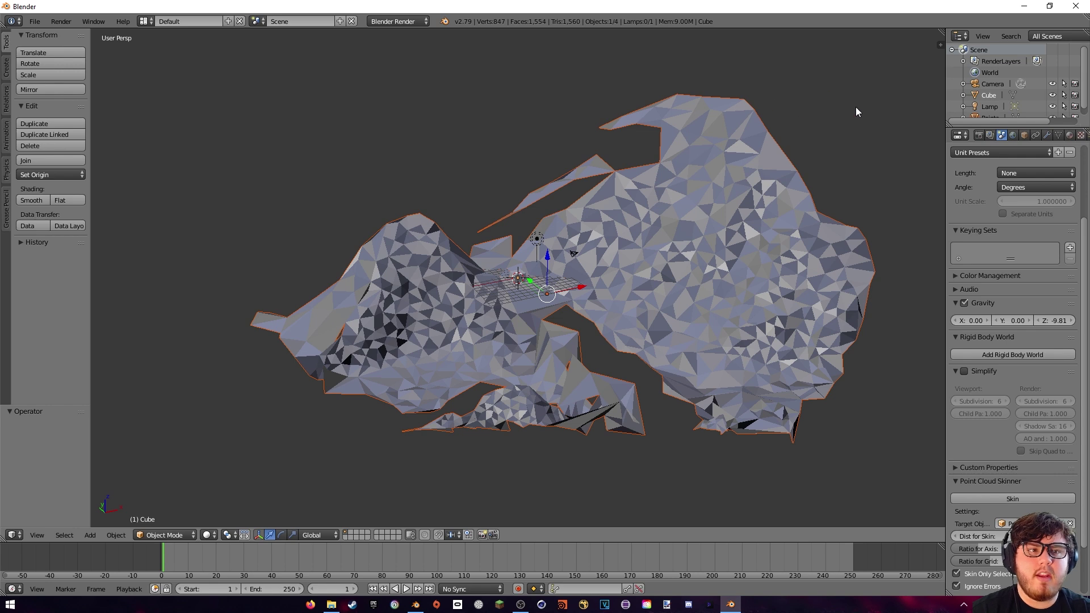
scroll(972, 87, down, 1)
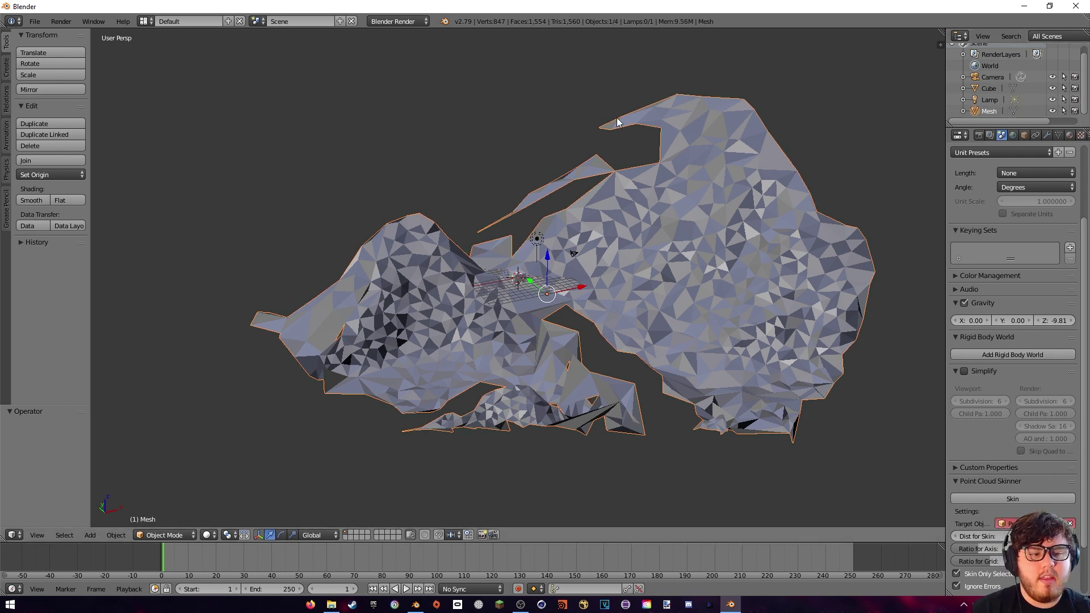
click(1045, 523)
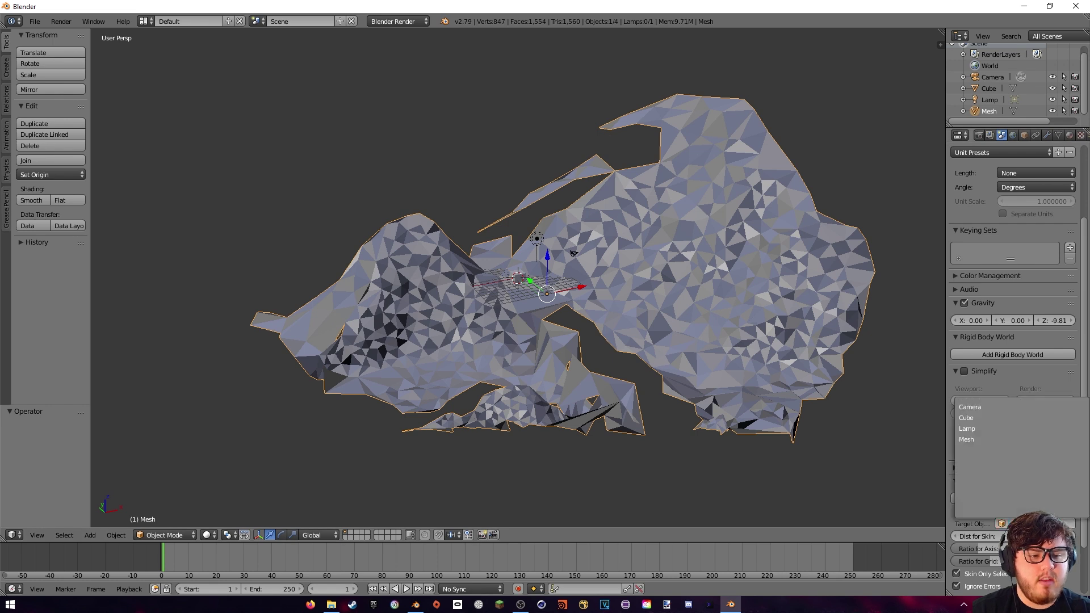
click(976, 440)
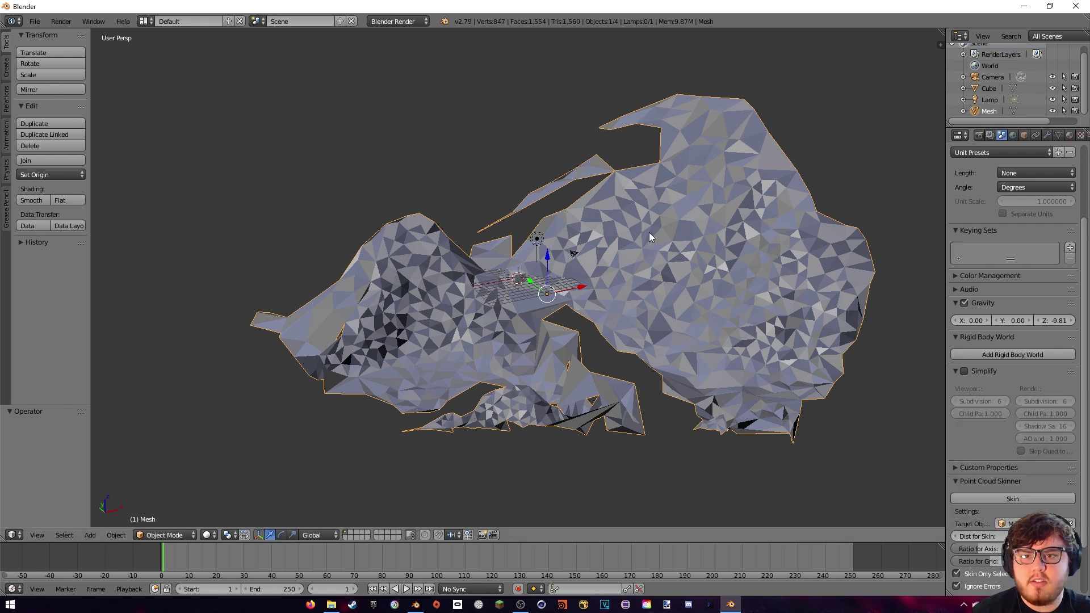
Save the scene as mesh.blend in the Geometry tracking folder.
click(41, 22)
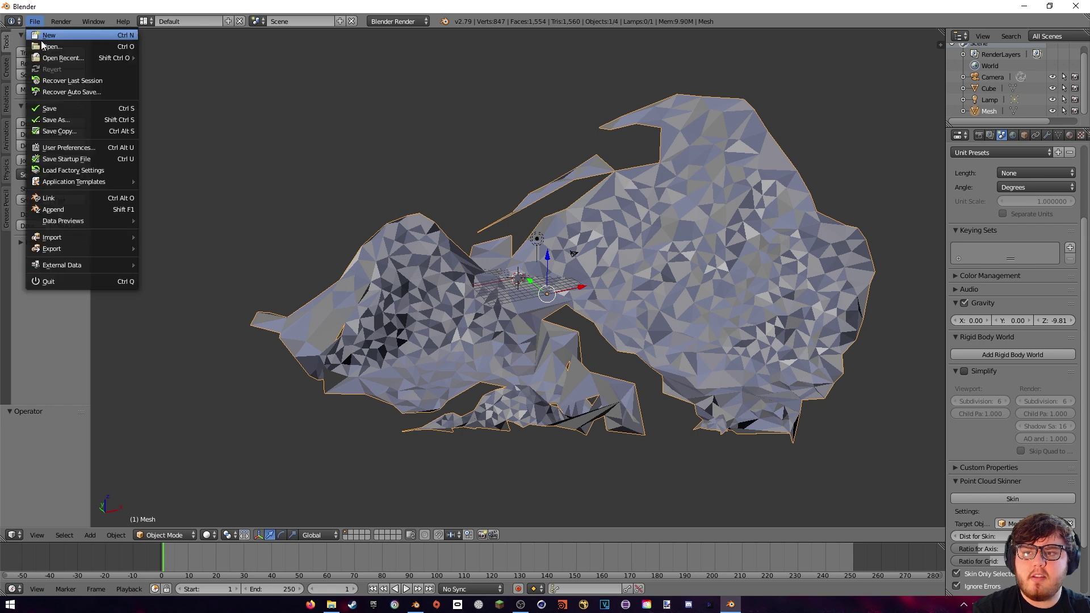
click(56, 121)
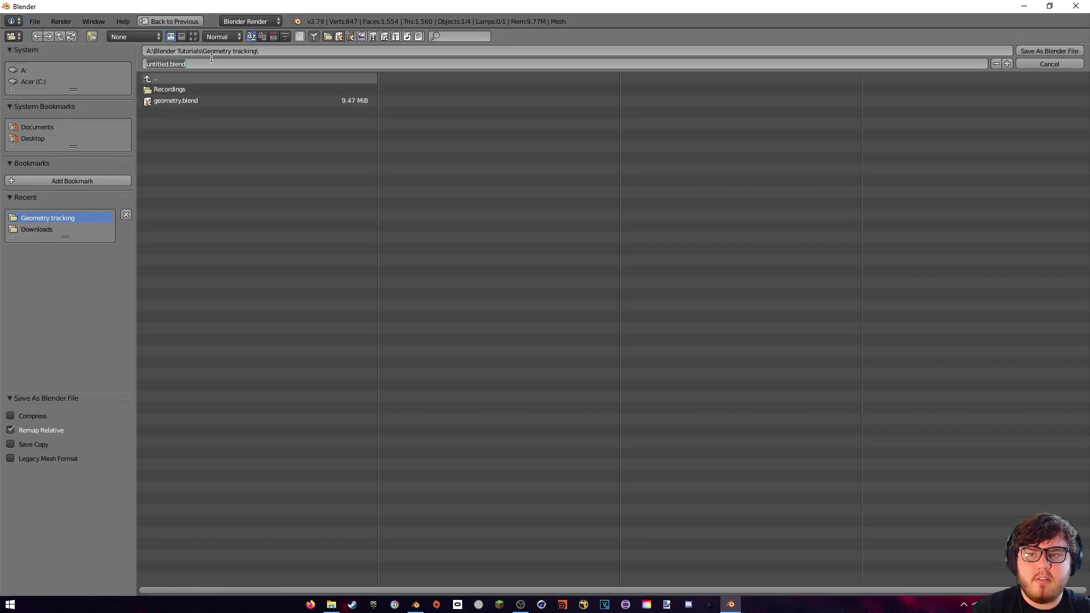
text(mesh)
key(Return)
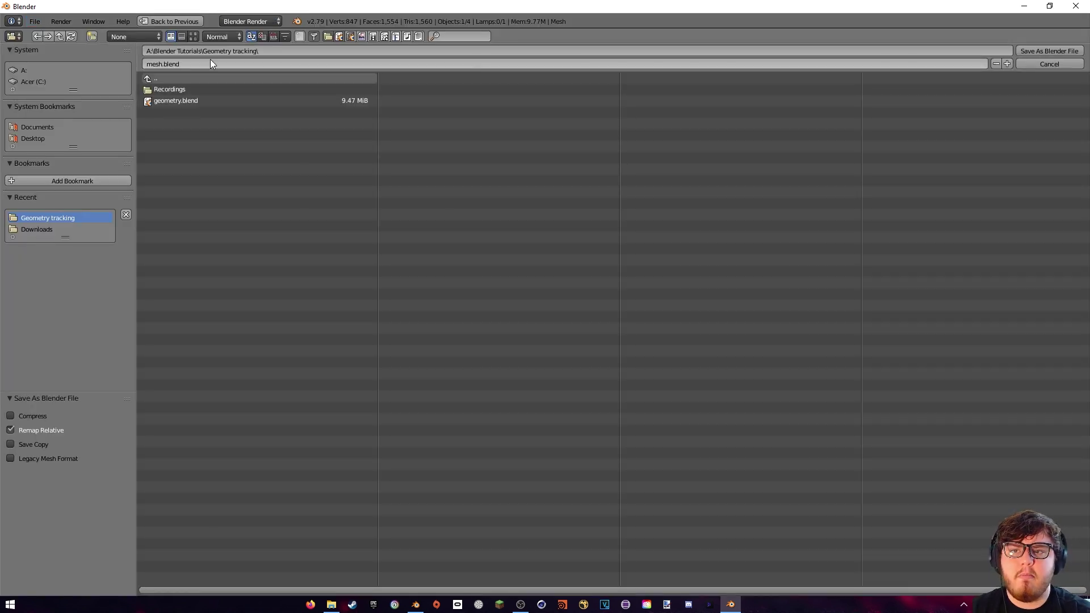
click(1049, 50)
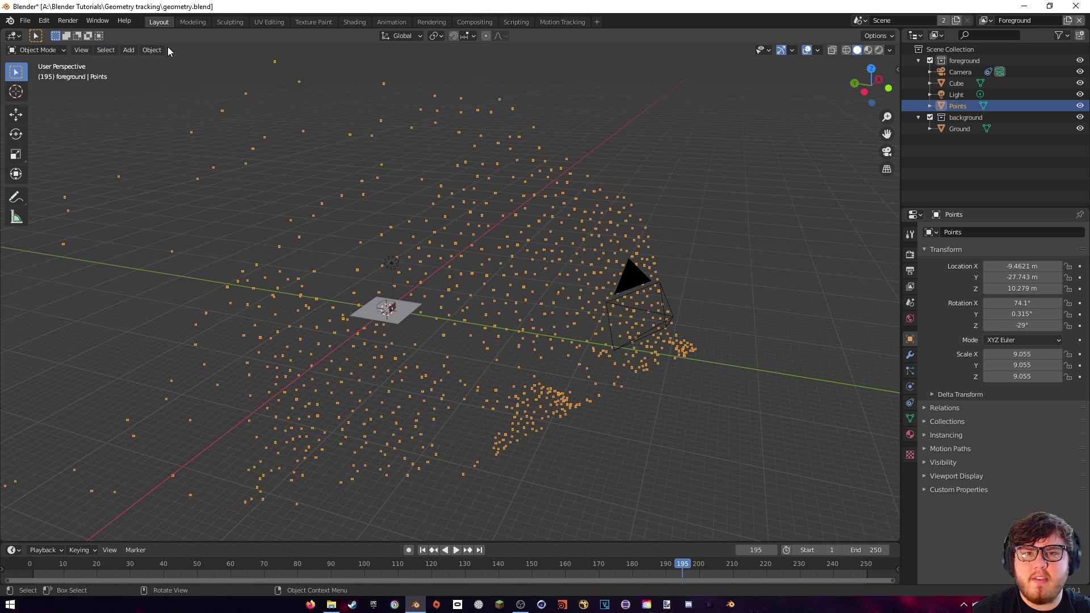
Switch to the newer Blender window with geometry.blend and append the Mesh object from mesh.blend.
click(26, 21)
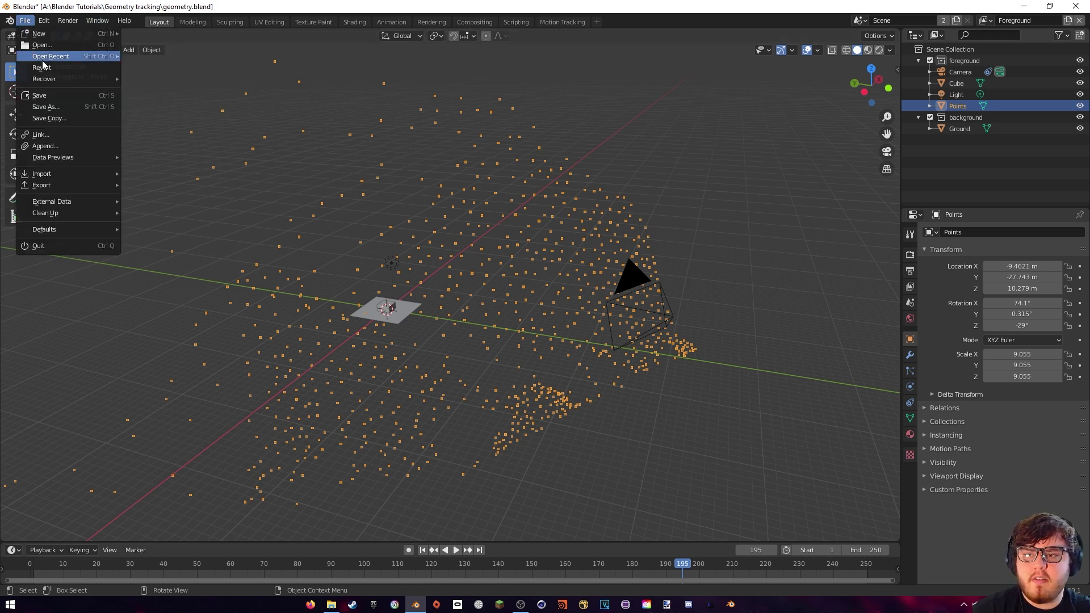
click(34, 146)
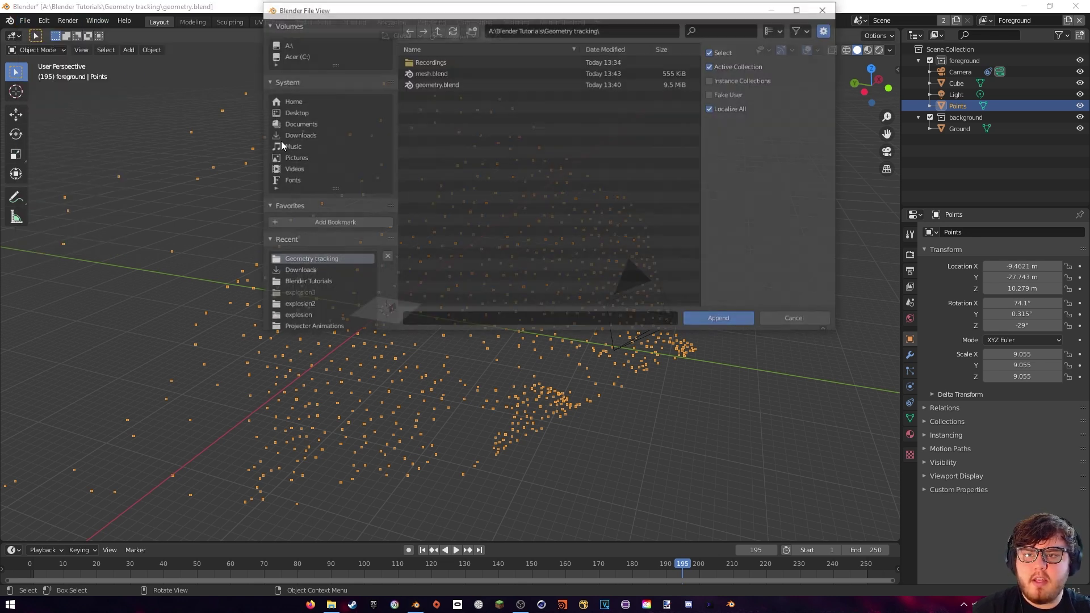
double_click(427, 73)
double_click(423, 129)
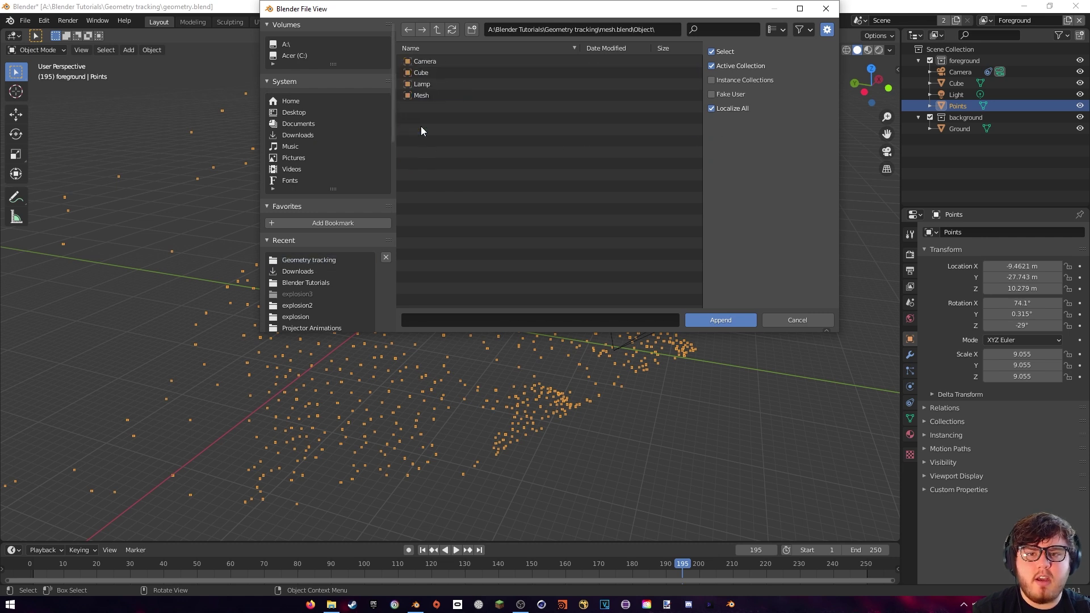
click(421, 95)
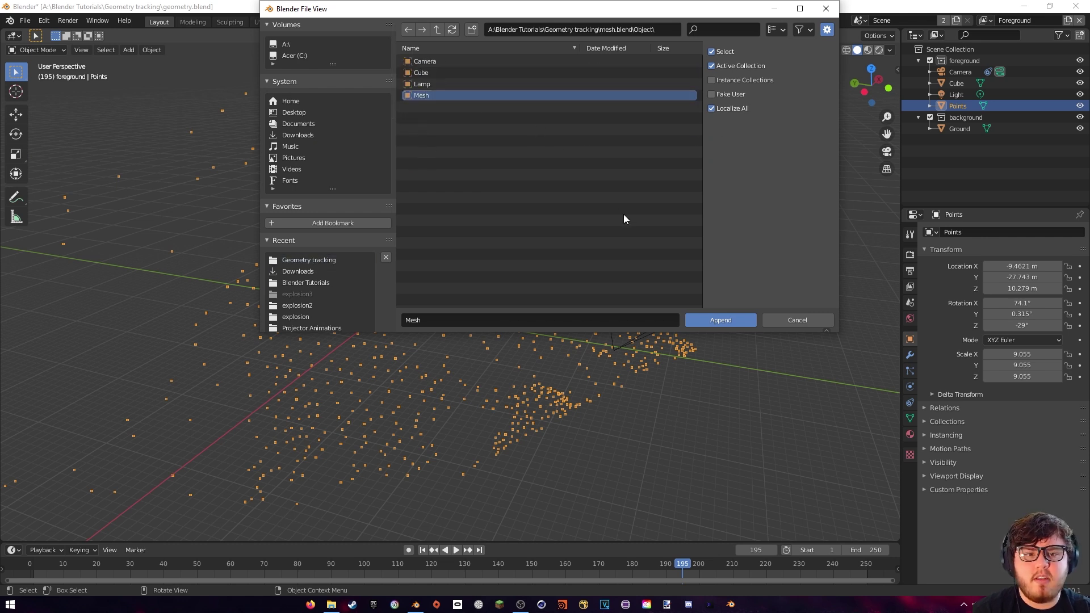
click(730, 319)
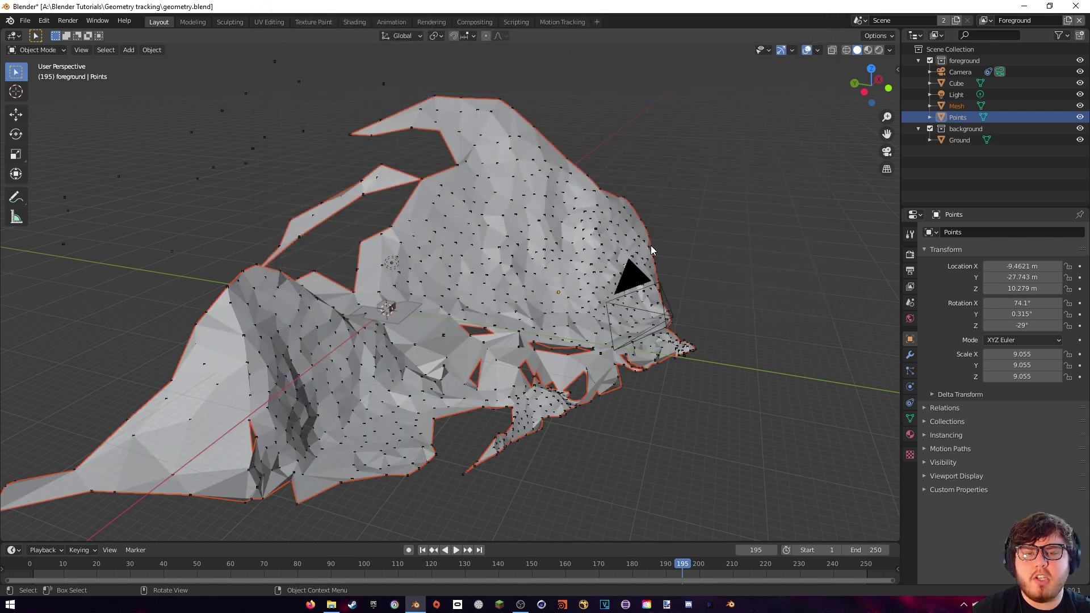
Hide the Points object, select the appended Mesh and inspect its surface from several angles.
middle_drag(651, 246, 601, 222)
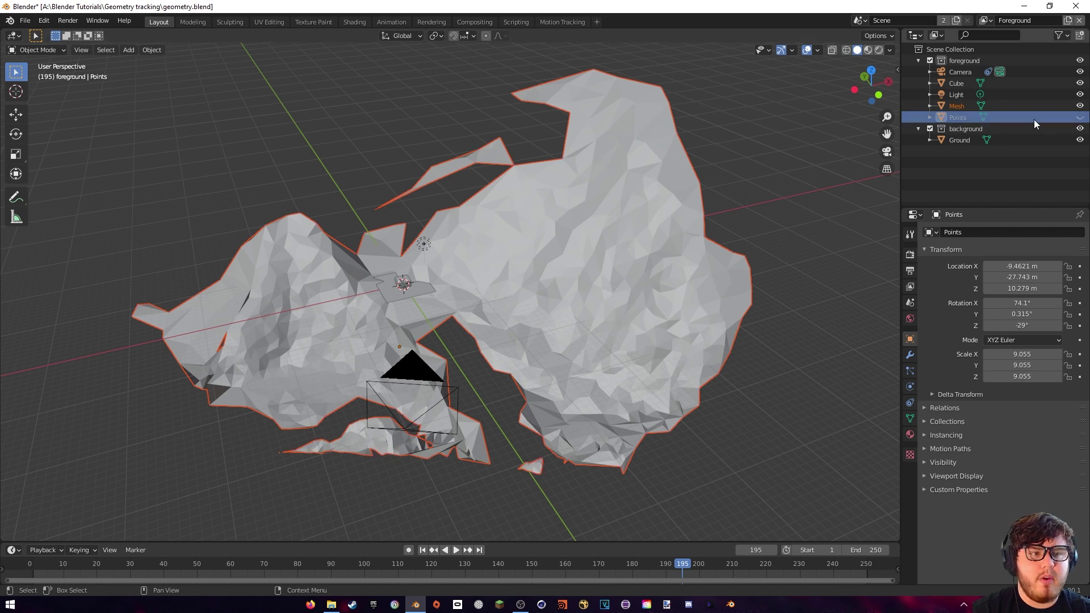
click(954, 105)
middle_drag(519, 166, 603, 191)
middle_drag(626, 236, 566, 248)
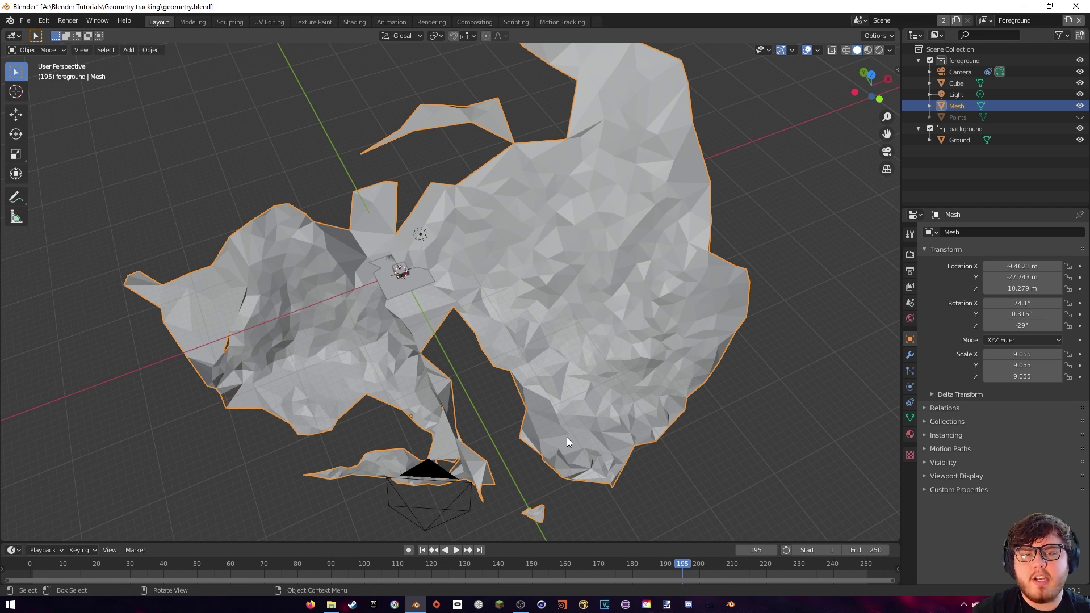
shift+middle_drag(652, 462, 662, 431)
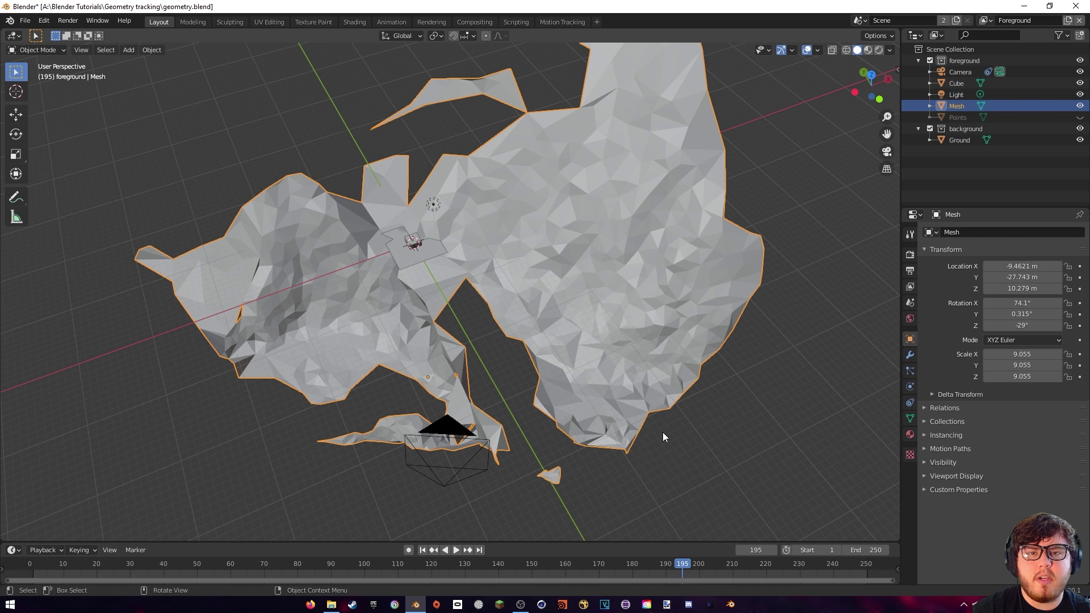
key(n)
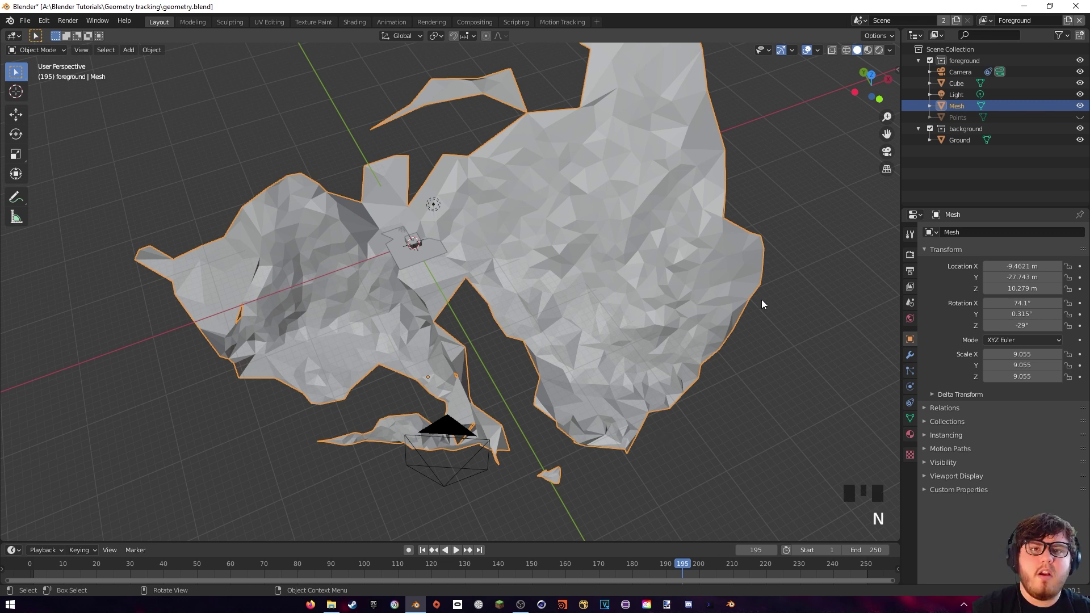
mouse_move(562, 331)
middle_down()
mouse_move(587, 300)
mouse_move(566, 343)
middle_up()
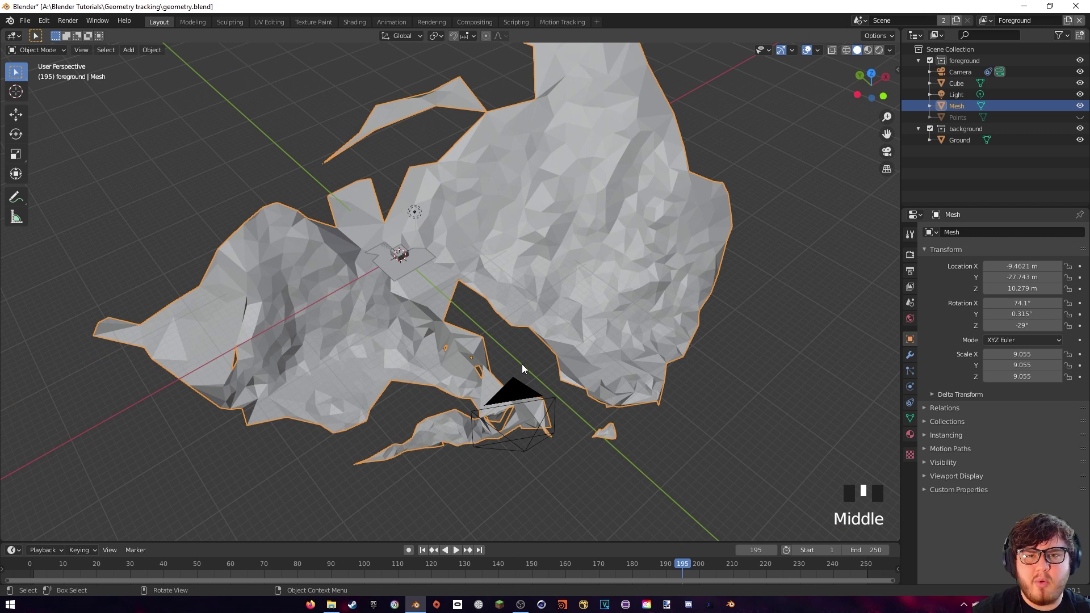
shift+middle_drag(528, 346, 516, 328)
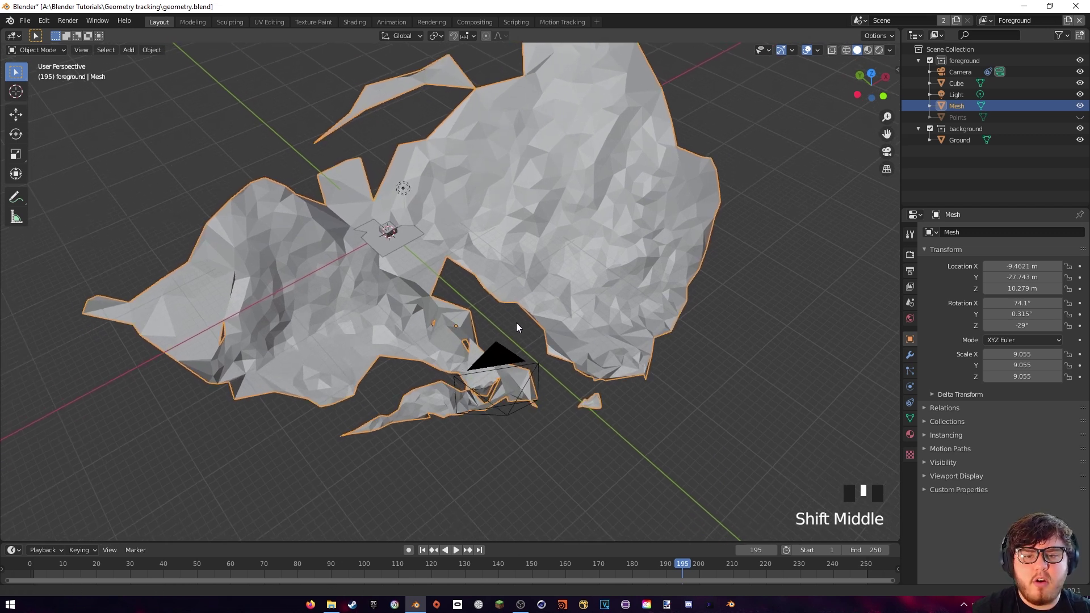
Enter Edit Mode on Mesh with X-ray and face selection enabled, and clear the selection.
key(Tab)
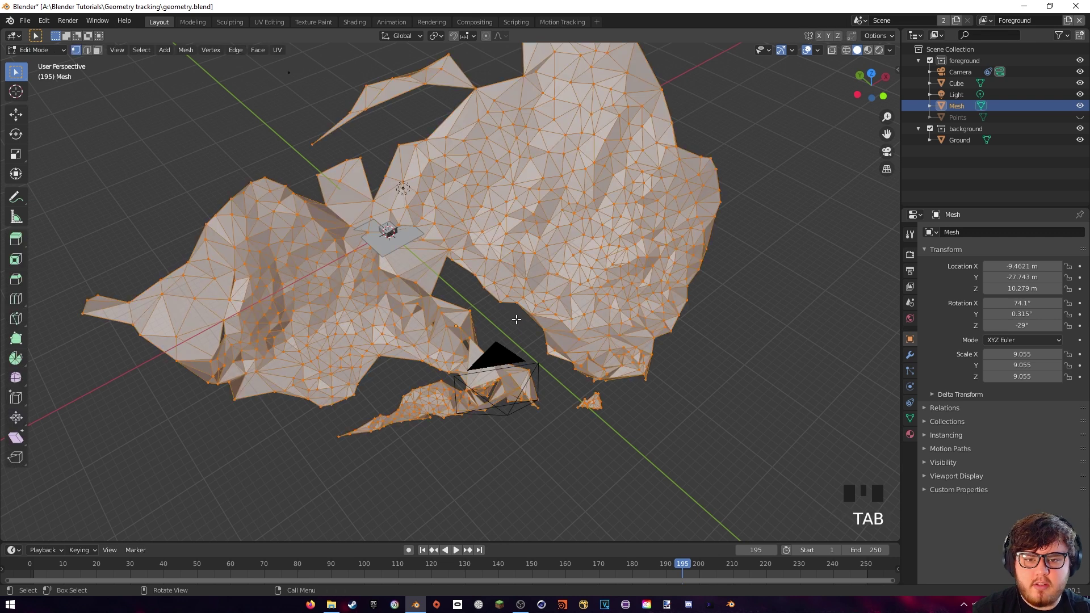
mouse_move(517, 321)
middle_down()
mouse_move(521, 331)
mouse_move(505, 336)
middle_up()
click(832, 50)
key(3)
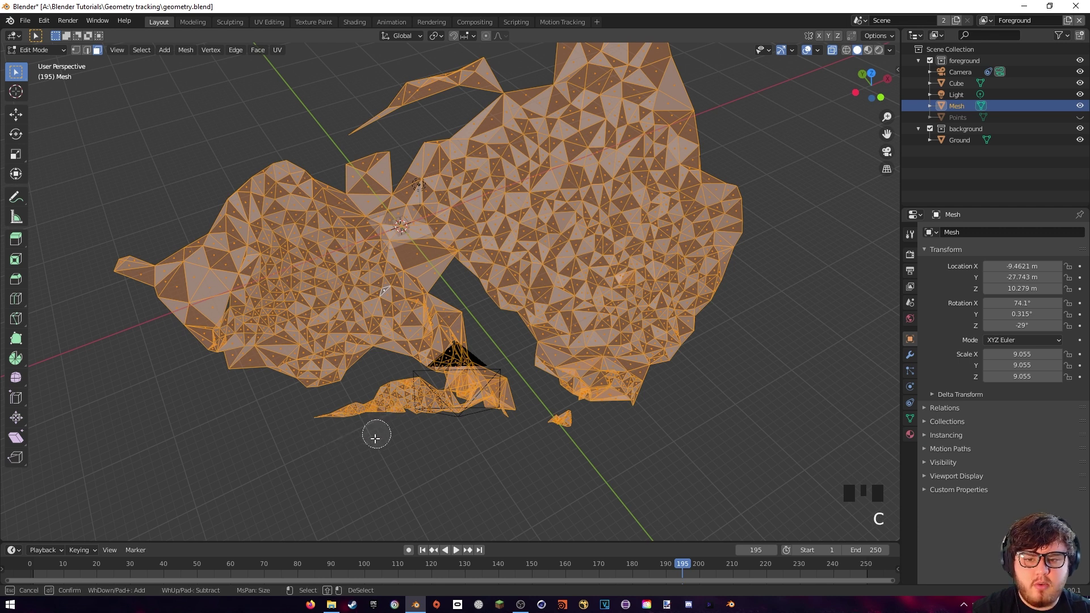
right_click(397, 450)
mouse_move(397, 450)
click(513, 450)
click(387, 464)
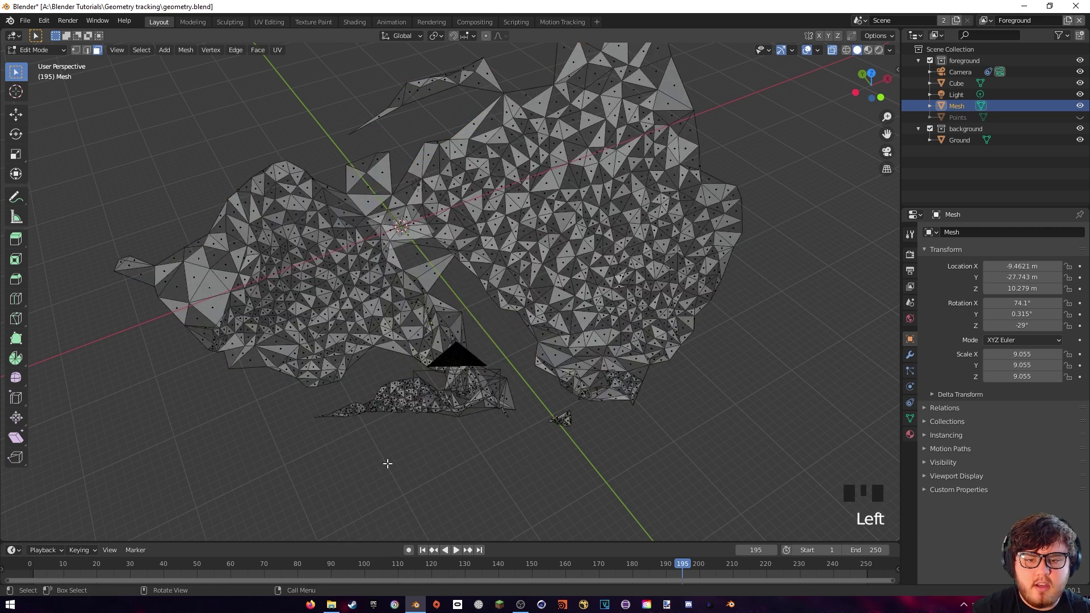
Circle-select the stray geometry near the camera, including the small detached fragment, and delete it.
key(c)
mouse_move(335, 416)
mouse_down()
mouse_move(418, 383)
mouse_move(463, 394)
mouse_move(459, 417)
mouse_move(379, 415)
mouse_move(402, 390)
mouse_move(530, 382)
mouse_move(499, 408)
mouse_move(479, 402)
mouse_move(565, 422)
mouse_move(479, 402)
mouse_move(444, 373)
mouse_move(468, 328)
mouse_move(402, 376)
mouse_move(444, 310)
mouse_move(409, 355)
mouse_move(434, 318)
mouse_up()
key(Escape)
key(Delete)
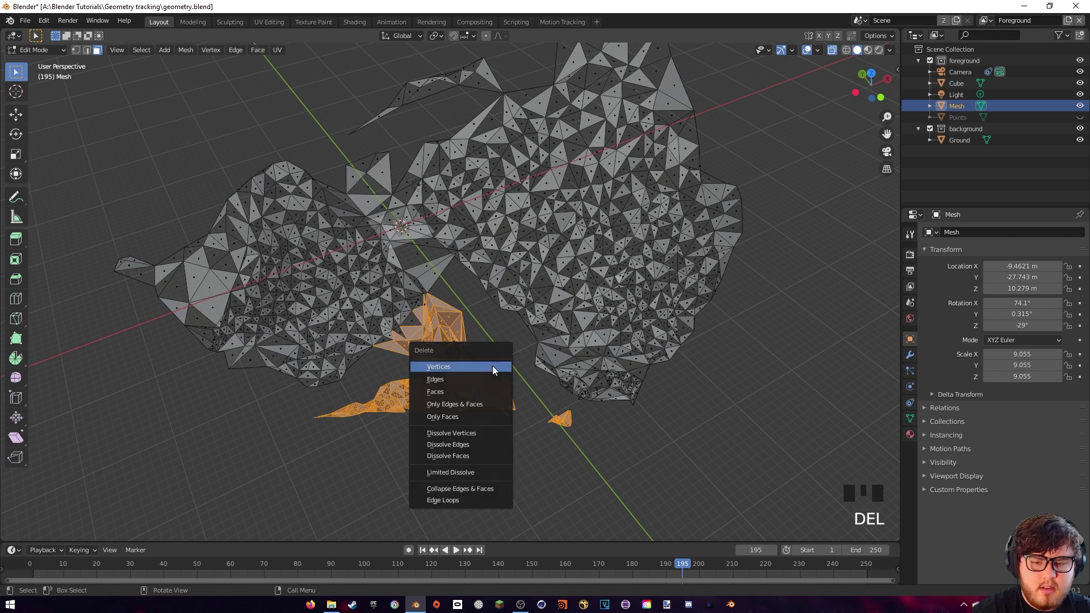
click(472, 384)
Delete the remaining jutting triangles along the inner edge of the smaller cliff, and leave Edit Mode.
middle_drag(450, 395, 476, 322)
scroll(500, 377, up, 4)
shift+click(405, 276)
shift+click(363, 281)
shift+click(368, 317)
shift+click(412, 325)
shift+click(417, 355)
shift+click(415, 398)
shift+click(413, 412)
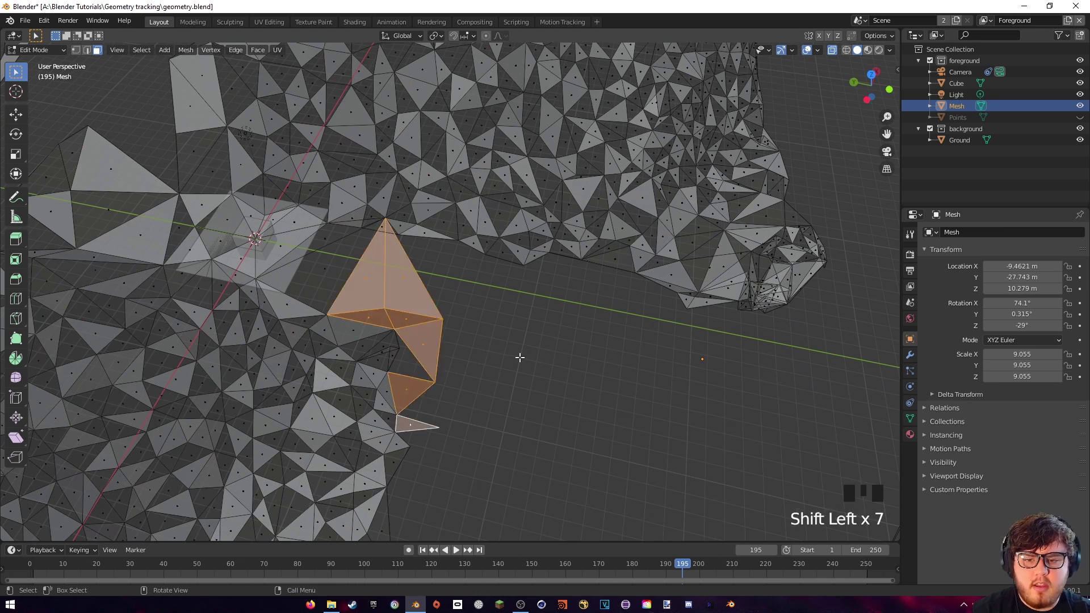
middle_drag(518, 358, 474, 327)
key(Delete)
click(472, 324)
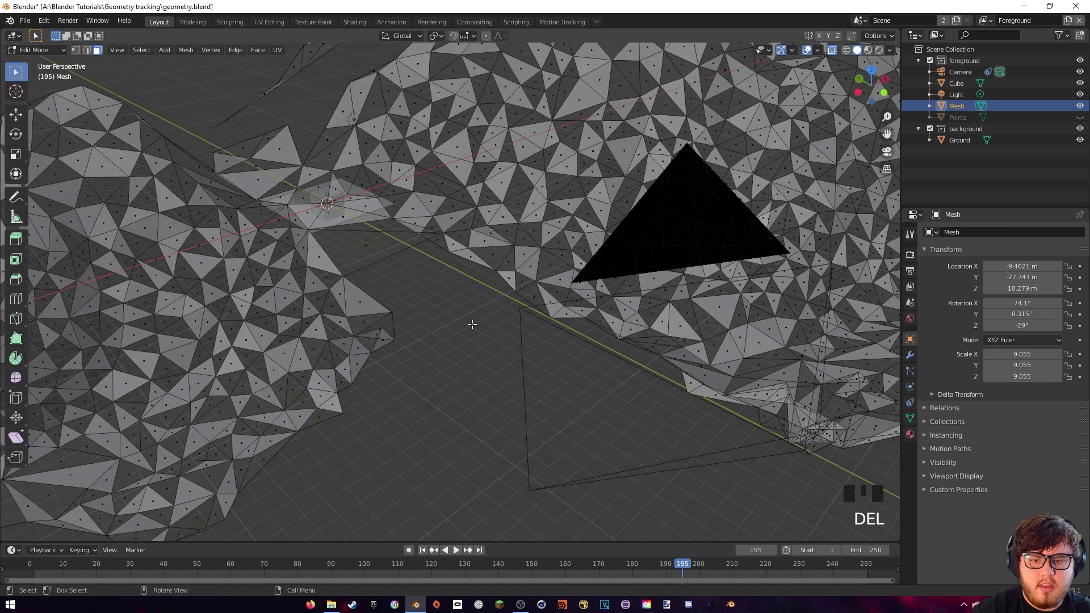
key(Tab)
Fill a face between the inner vertex of the thin arched strip and two vertices on the large cliff's edge.
shift+middle_drag(701, 255, 523, 97)
click(523, 97)
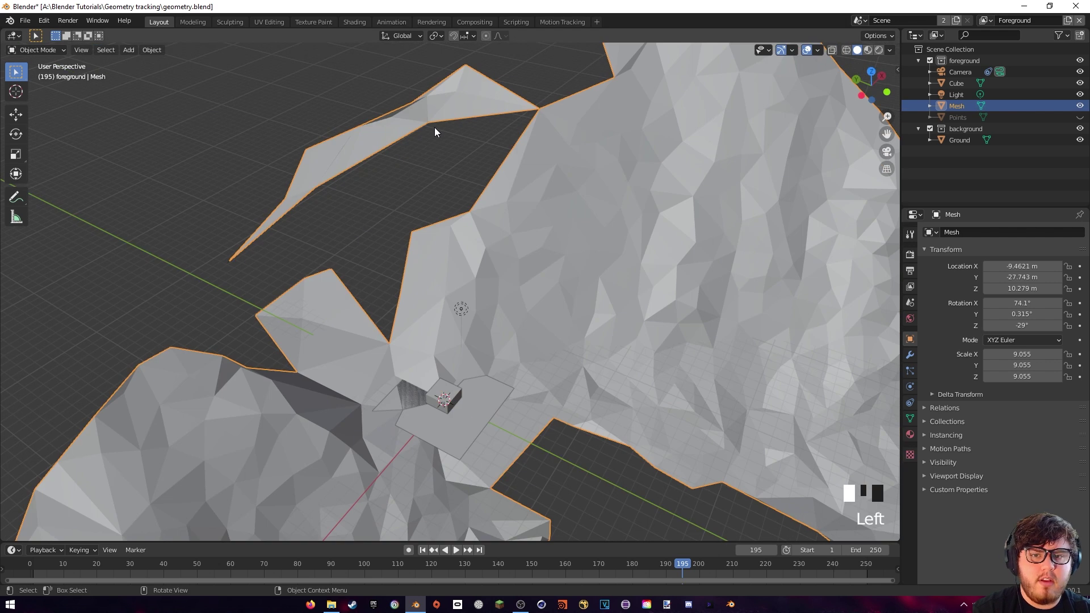
middle_drag(435, 132, 431, 281)
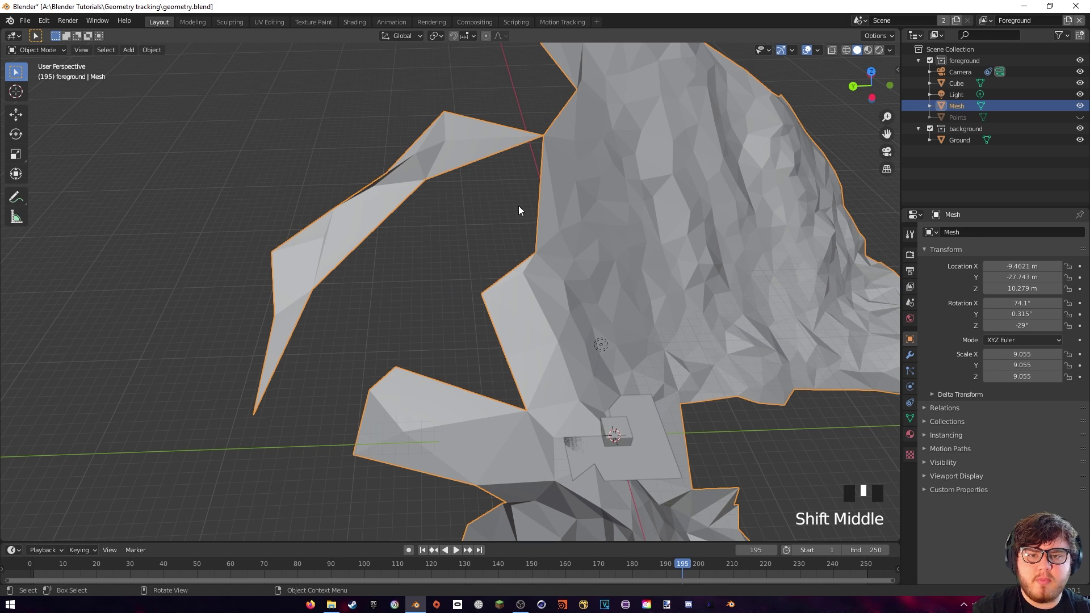
key(Tab)
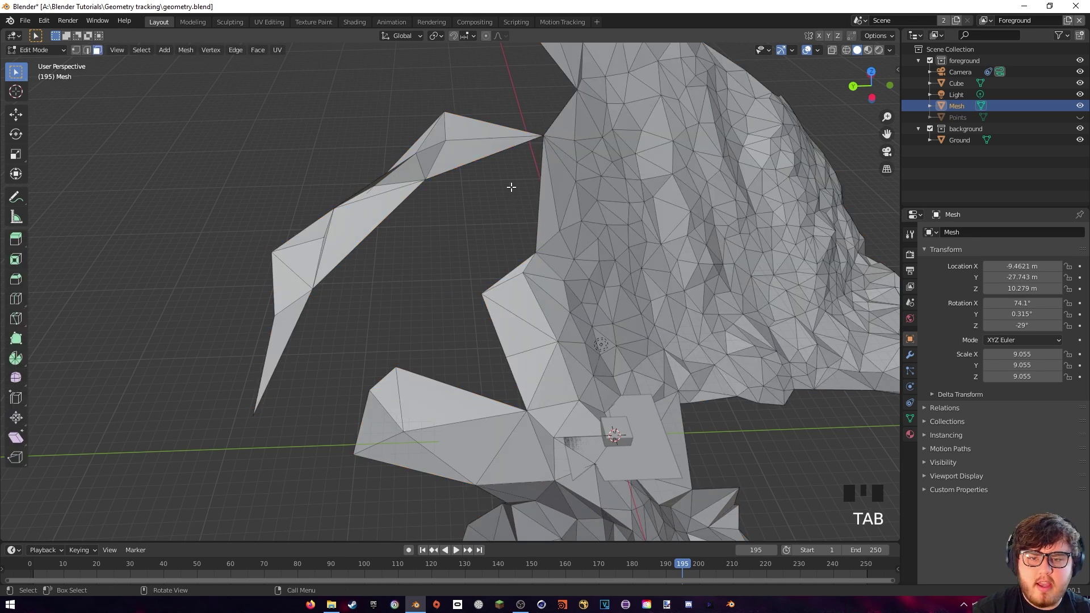
key(1)
click(443, 175)
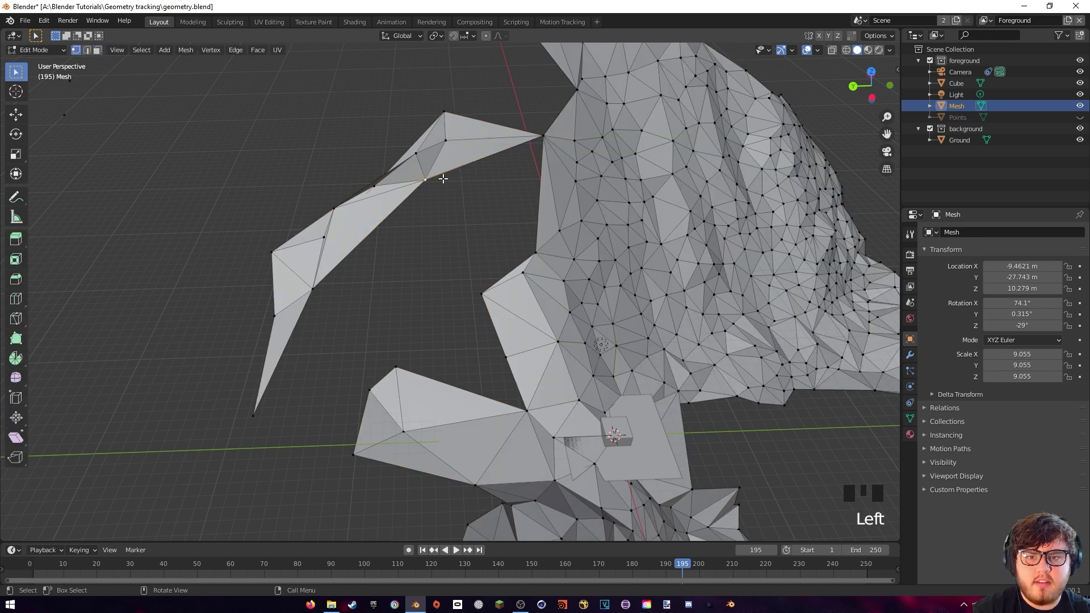
shift+click(539, 136)
shift+click(535, 247)
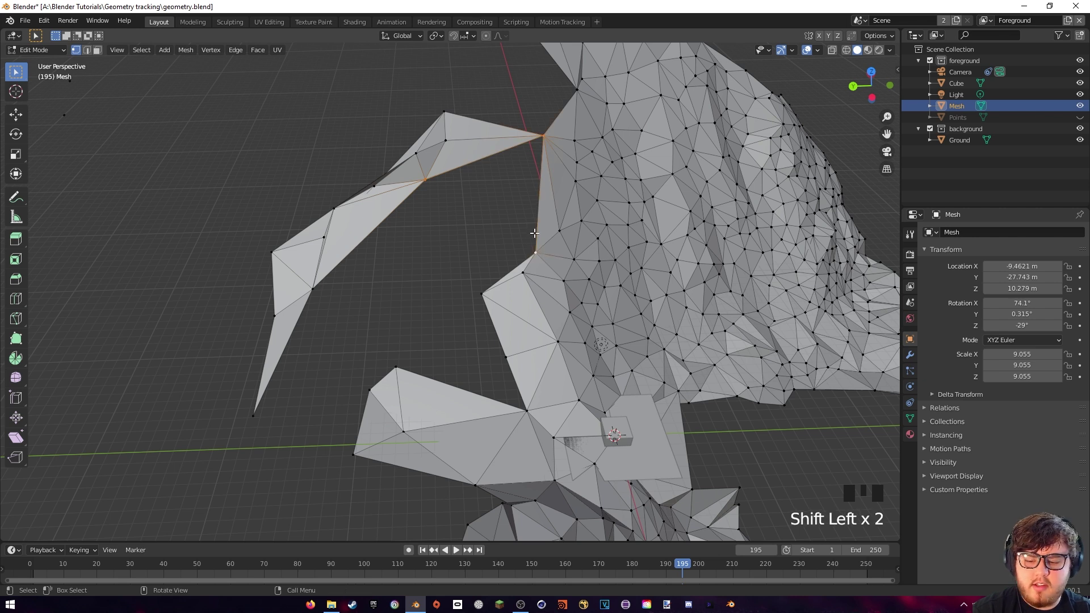
key(f)
Fill the remaining gaps between the arched strip and the large cliff with new faces, and return to Object Mode.
click(424, 181)
shift+click(313, 289)
shift+click(539, 252)
middle_drag(599, 357, 533, 360)
scroll(528, 448, up, 4)
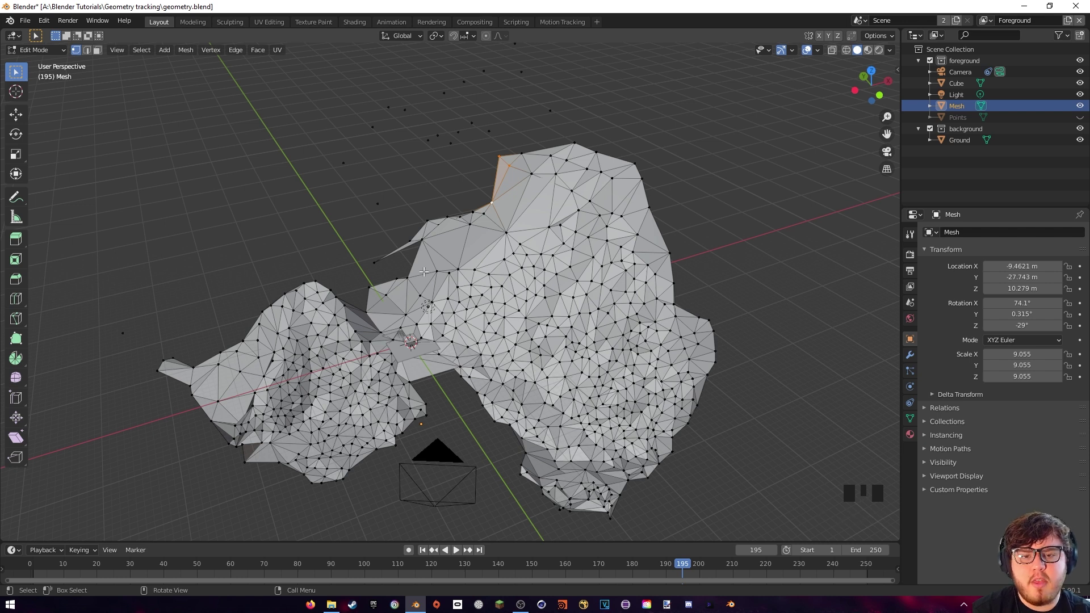
middle_drag(493, 370, 528, 335)
key(Tab)
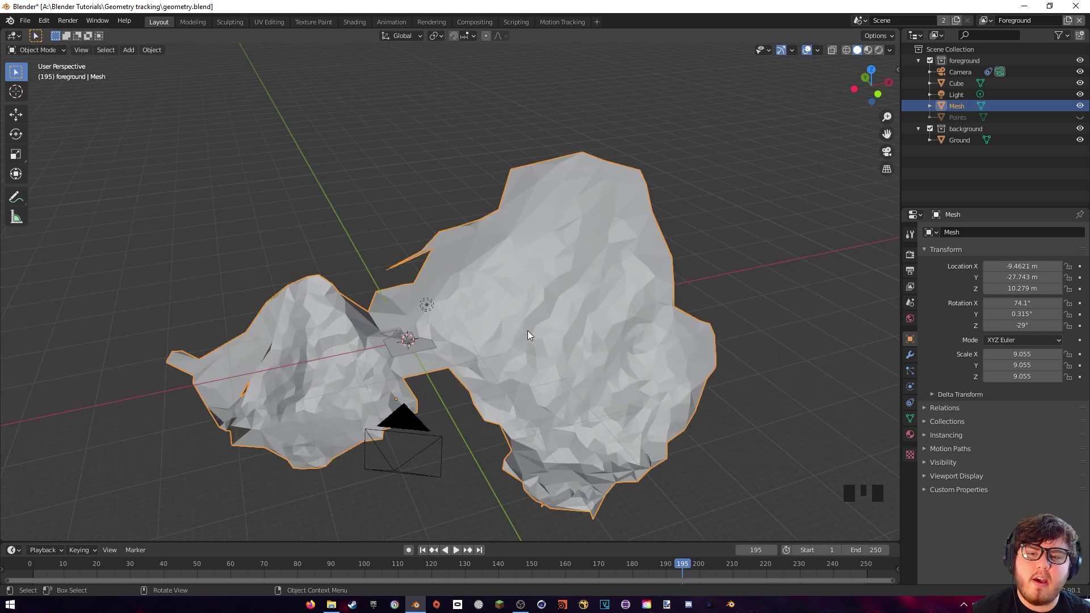
Examine the triangulated topology of the large cliff in Edit Mode.
click(34, 49)
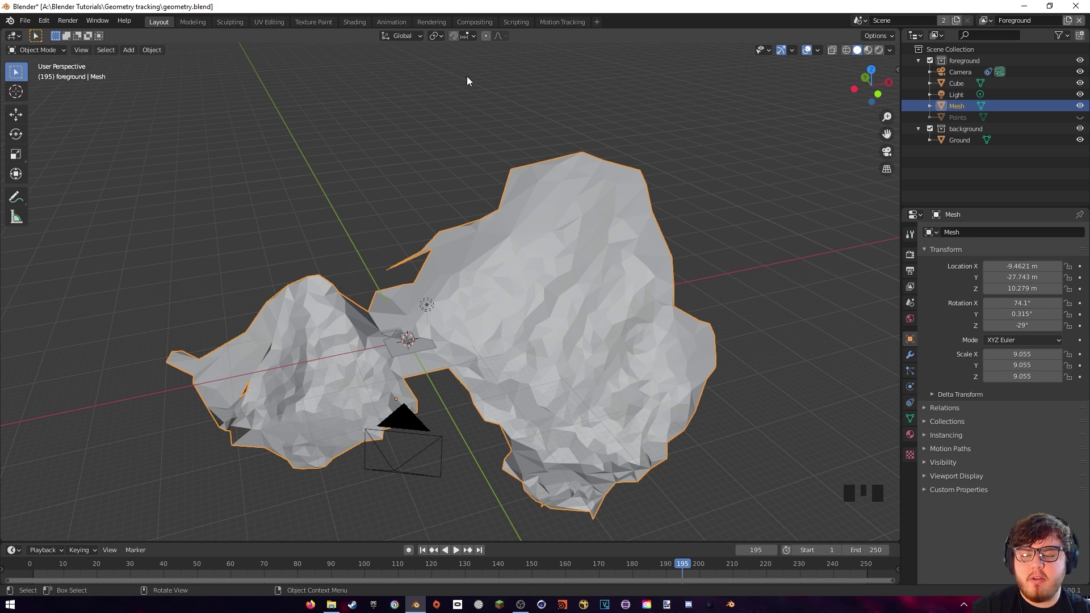
key(Tab)
scroll(544, 197, up, 2)
shift+middle_drag(544, 196, 511, 297)
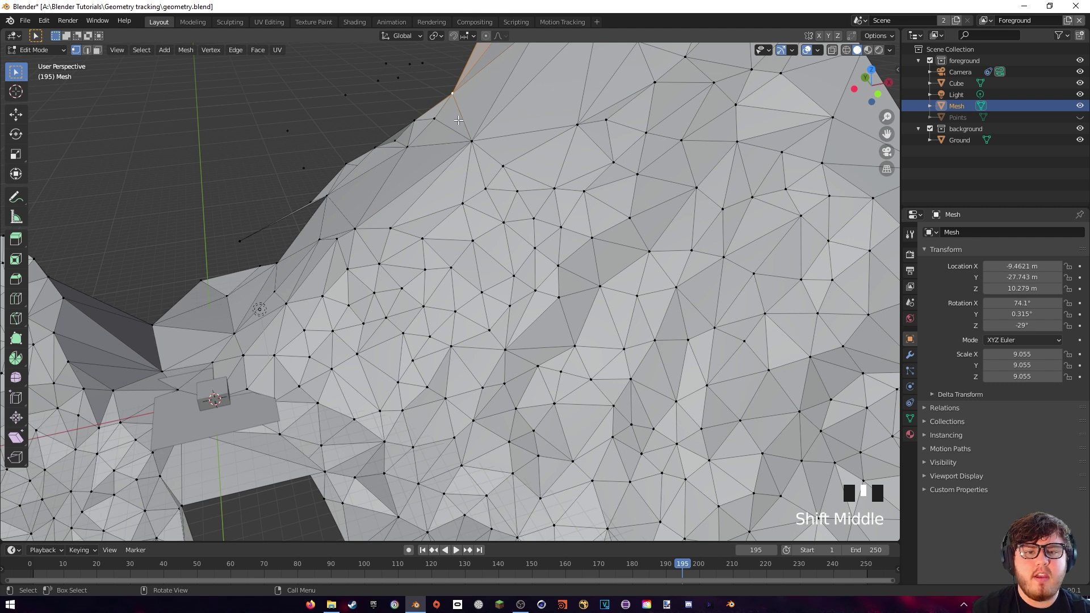
middle_drag(593, 282, 631, 331)
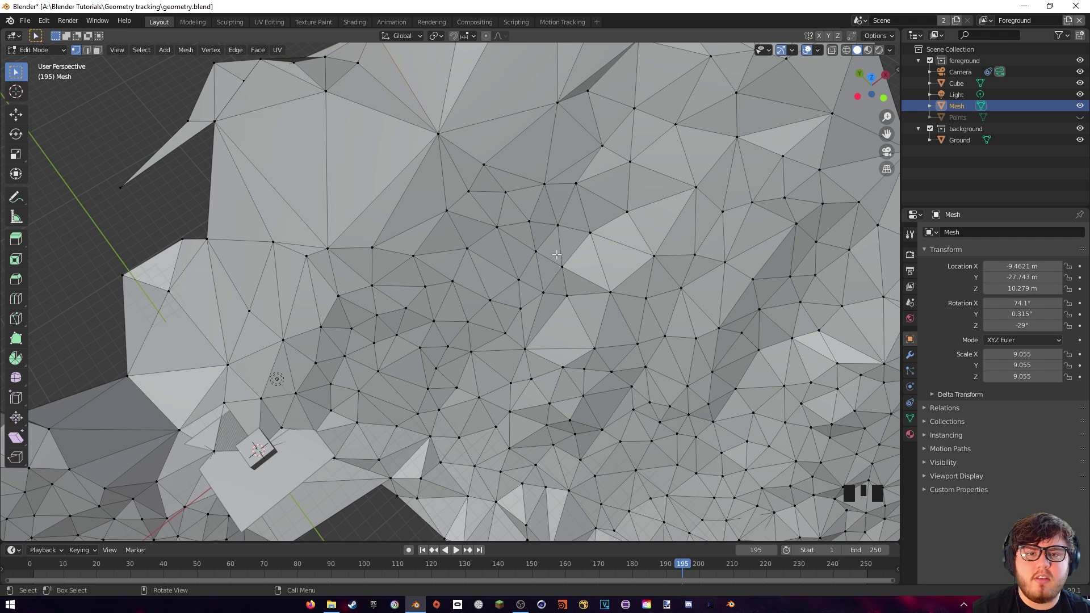
middle_drag(561, 275, 567, 267)
key(Tab)
Try a Subdivision Surface modifier on Mesh with the viewport levels set to 5.
click(911, 355)
click(977, 232)
click(865, 418)
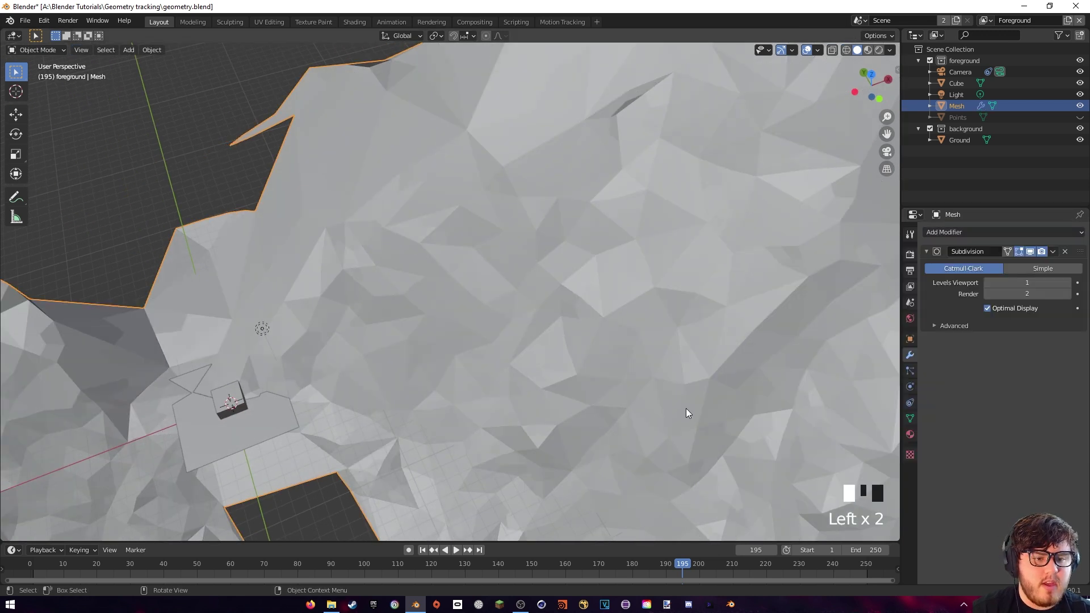
middle_drag(686, 408, 745, 366)
click(1069, 282)
click(1068, 282)
click(1068, 282)
click(1068, 282)
click(1068, 283)
click(1068, 282)
Inspect the subdivided surface up close and remove the Subdivision modifier from Mesh.
scroll(641, 277, up, 5)
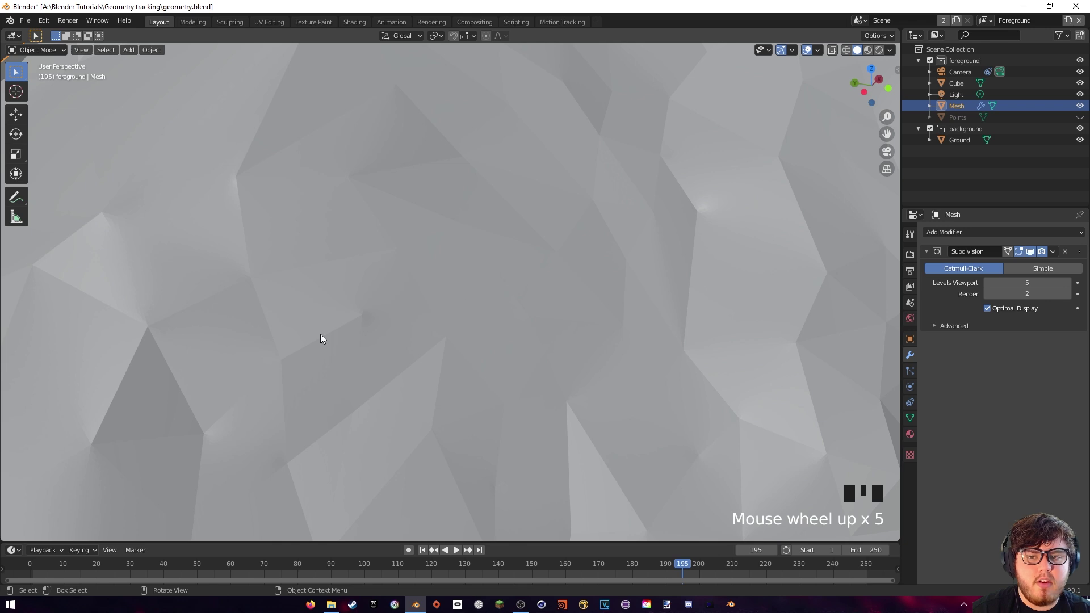
scroll(531, 235, down, 5)
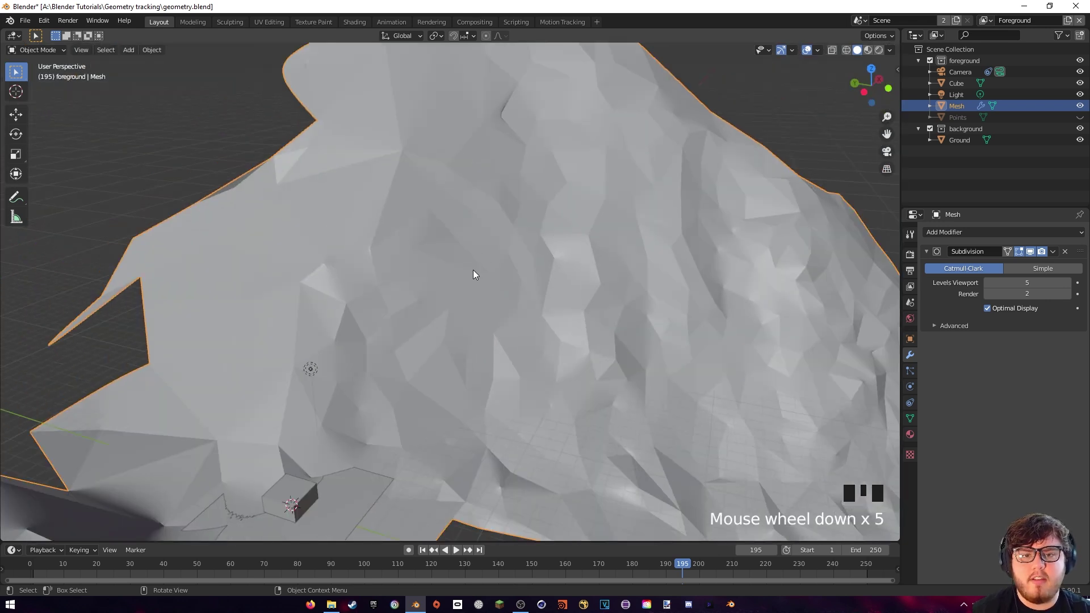
click(1066, 252)
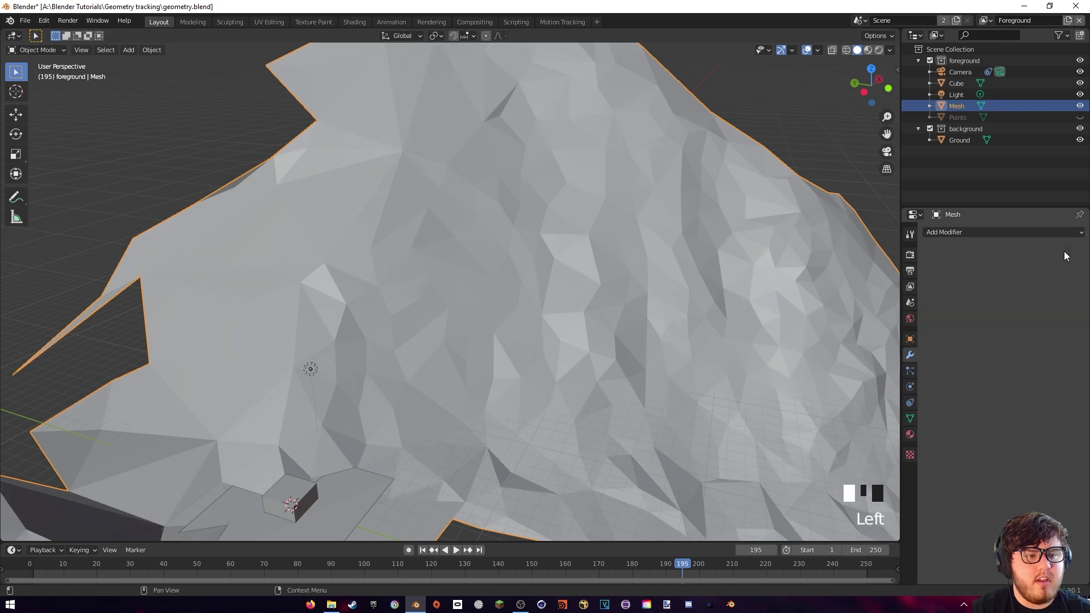
Extrude the large cliff's lower boundary edges alongside the bridge outward into the open gap.
middle_drag(721, 250, 761, 240)
scroll(701, 250, down, 2)
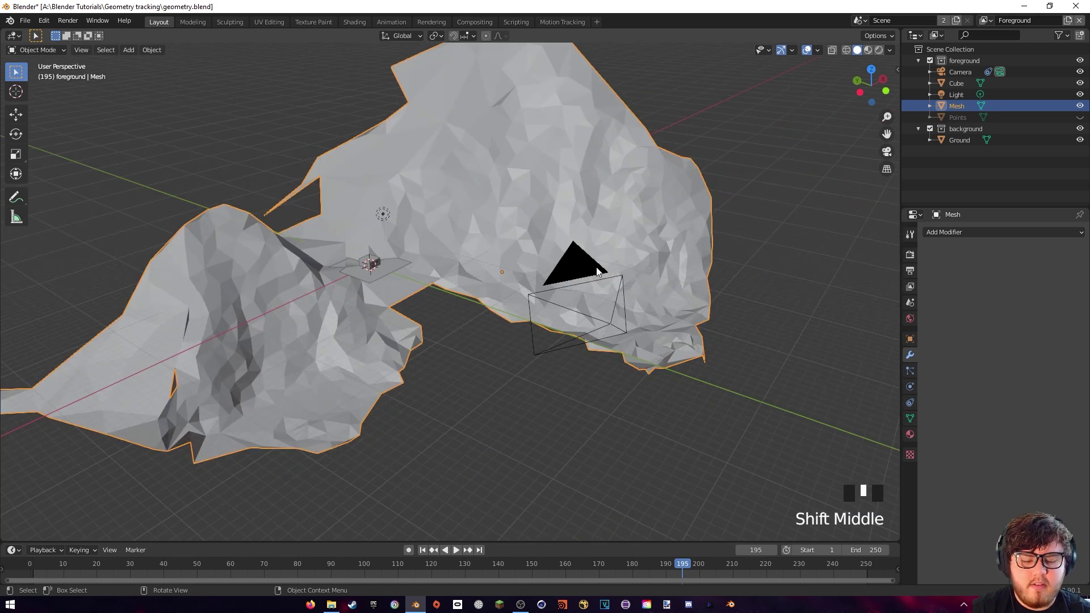
key(KP_0)
scroll(558, 287, up, 4)
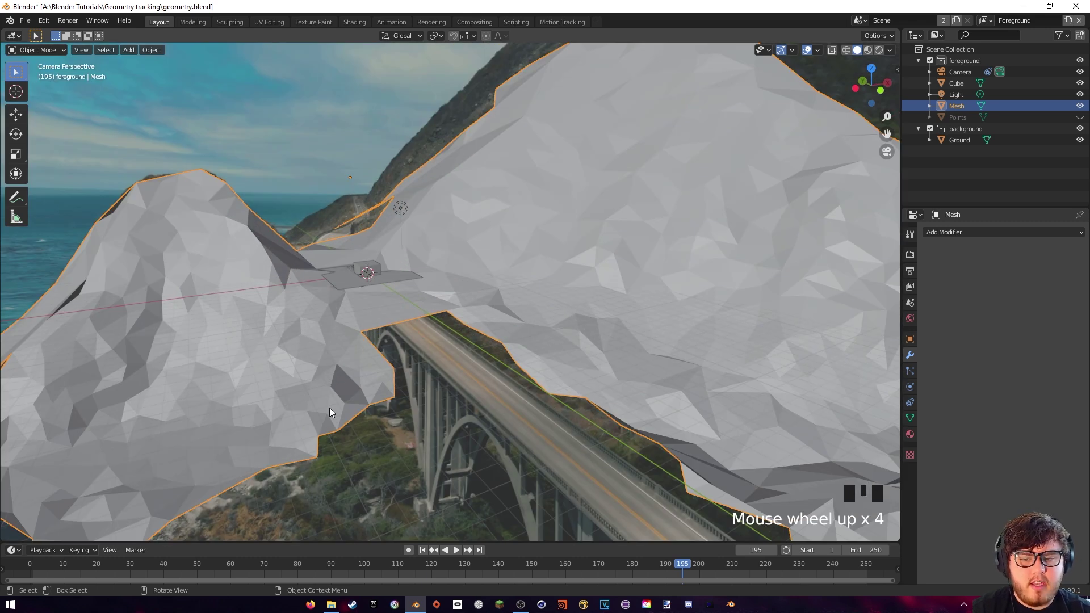
shift+middle_drag(686, 415, 601, 376)
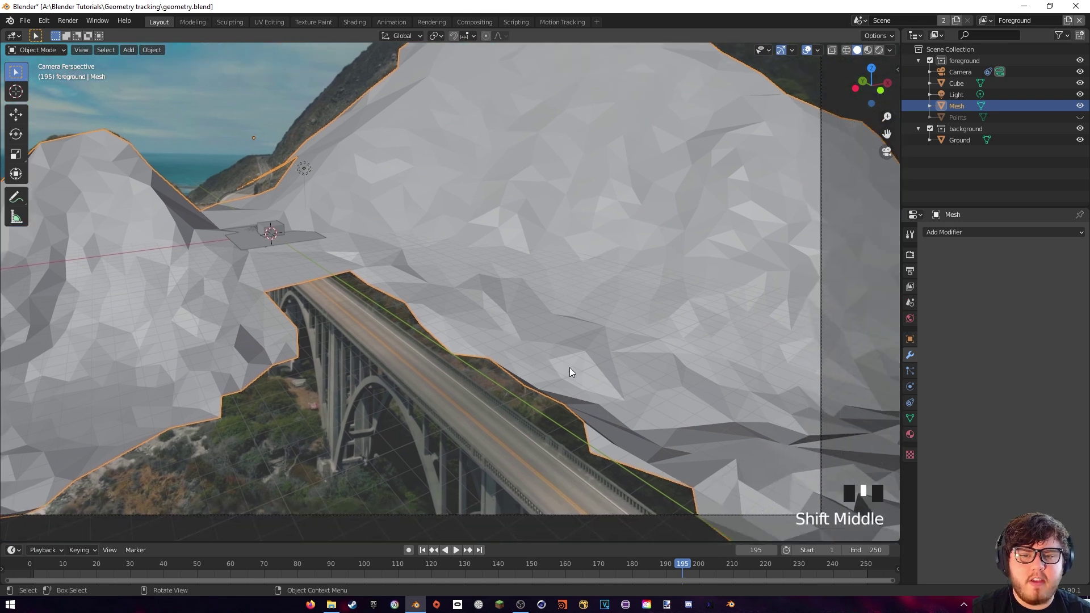
key(Tab)
key(2)
shift+click(359, 279)
shift+click(389, 292)
shift+click(413, 316)
shift+click(451, 347)
shift+click(483, 360)
shift+click(513, 375)
shift+click(540, 392)
shift+click(568, 410)
shift+click(588, 441)
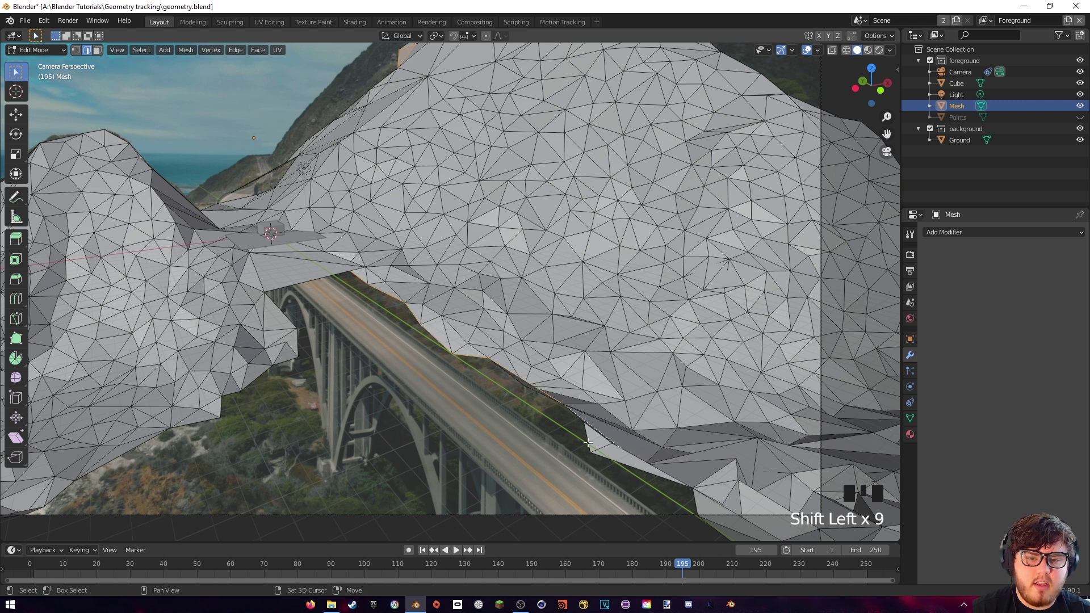
shift+middle_drag(588, 442, 544, 378)
shift+click(558, 388)
key(ctrl+z)
scroll(749, 297, down, 3)
middle_drag(787, 202, 755, 240)
key(e)
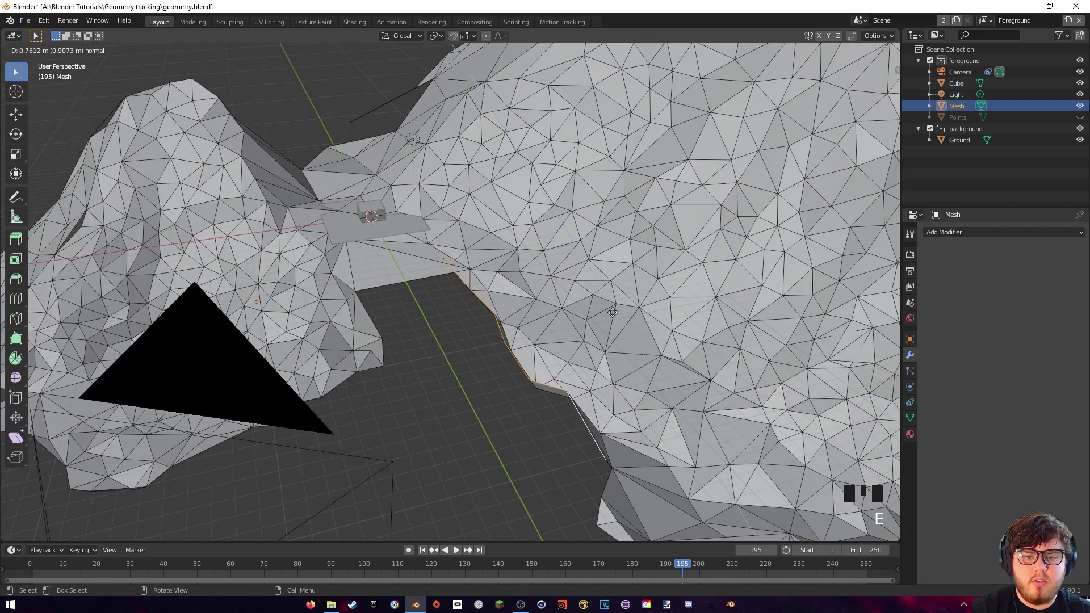
click(565, 343)
Move the extruded edges across the gap towards the small cliff beneath the bridge, and return to Object Mode.
key(g)
click(613, 347)
middle_drag(613, 347, 514, 288)
key(g)
click(609, 307)
key(Tab)
scroll(502, 307, down, 3)
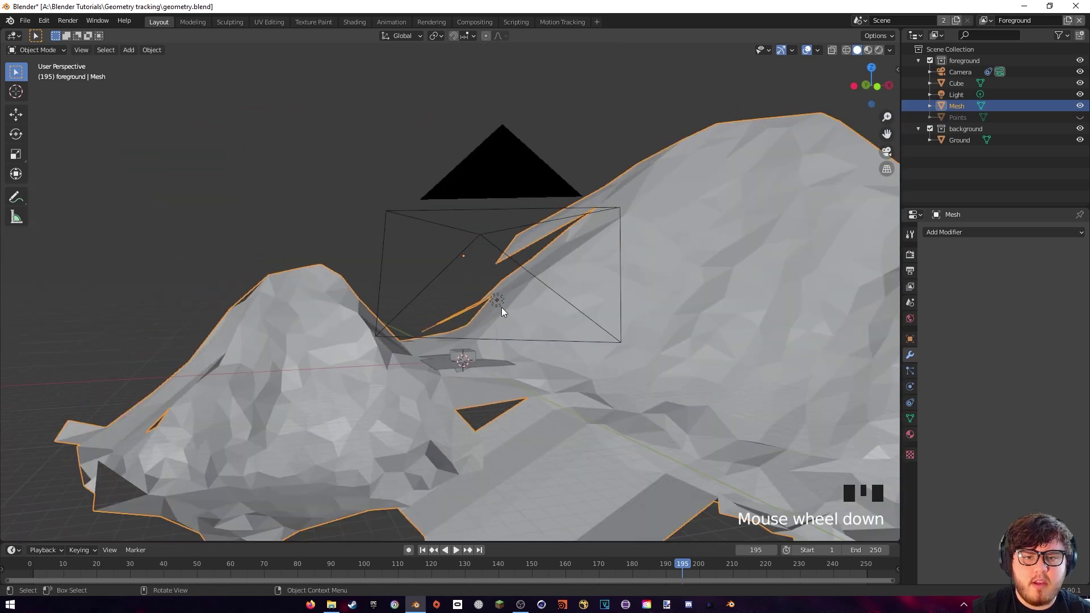
middle_drag(598, 304, 504, 246)
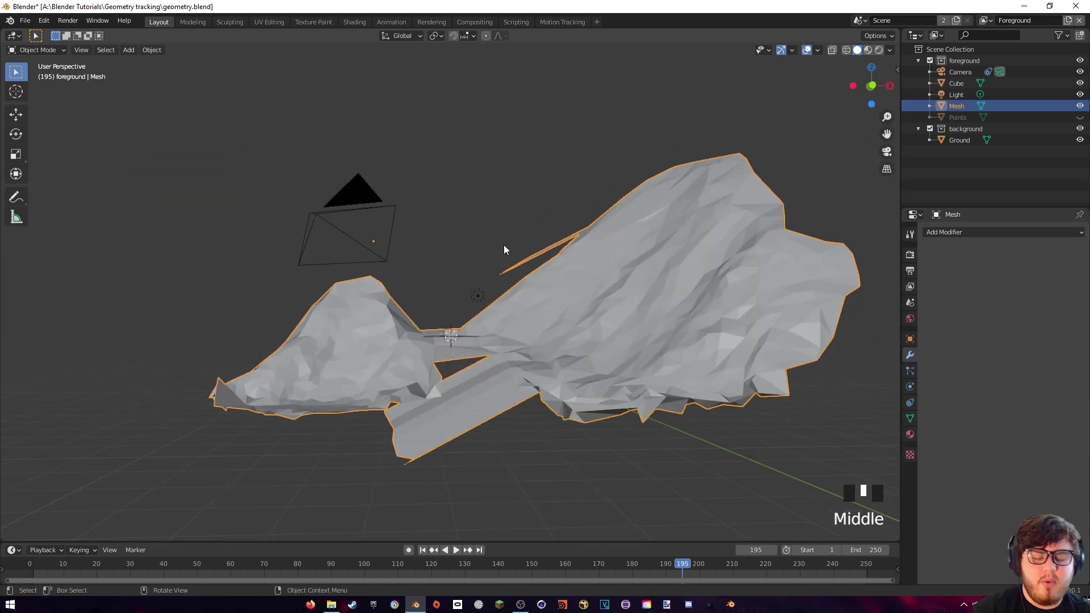
Delete the Ground plane from the tracked scene.
key(KP_0)
scroll(290, 193, up, 2)
shift+middle_drag(290, 193, 513, 281)
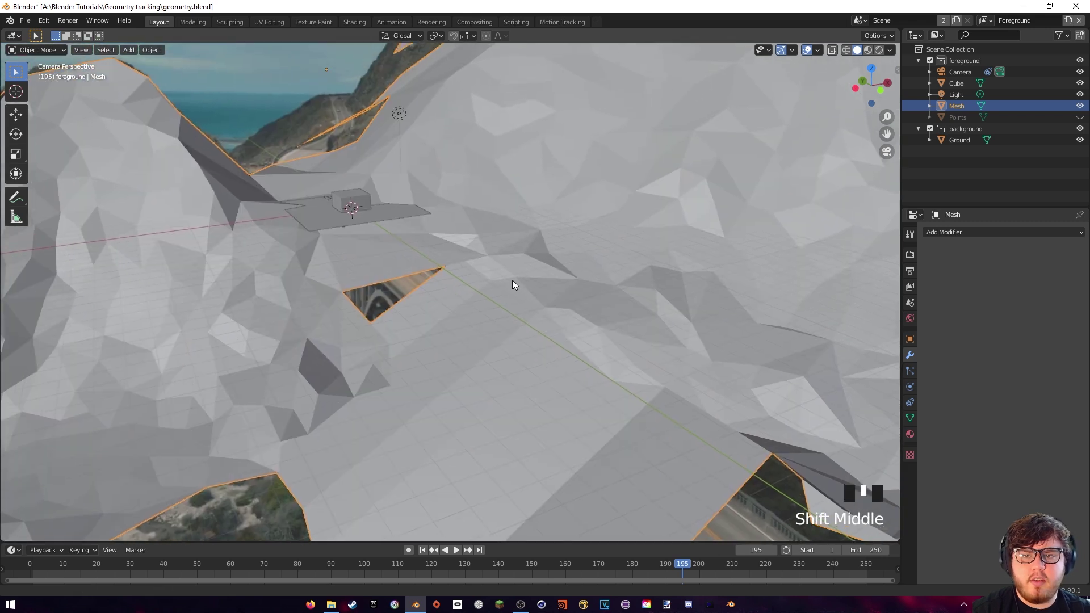
click(372, 216)
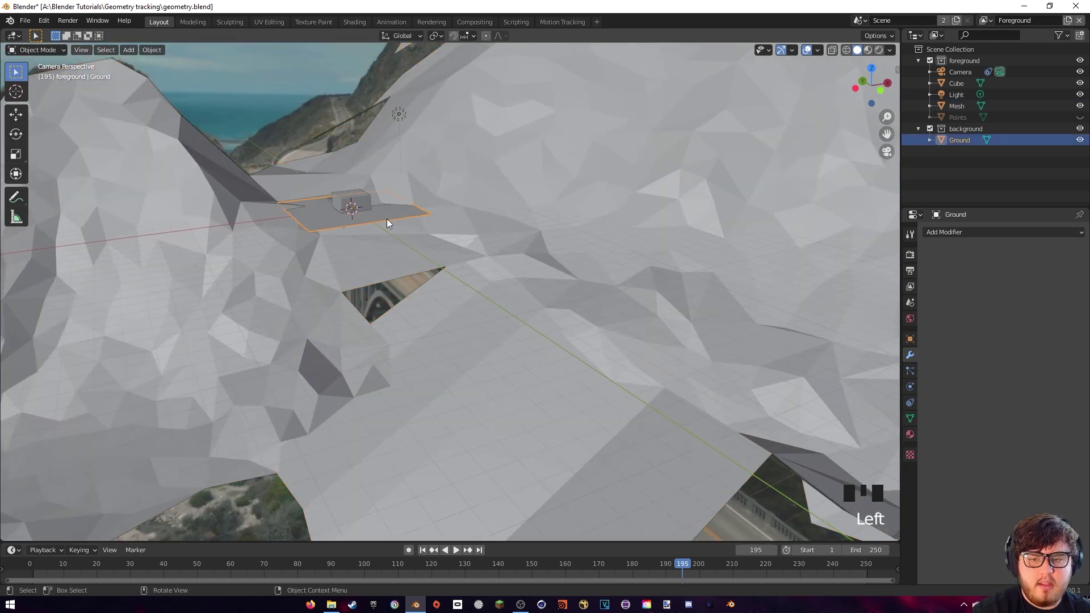
key(Delete)
Lower the Cube along the Z axis until its top face is level with the world origin.
click(358, 204)
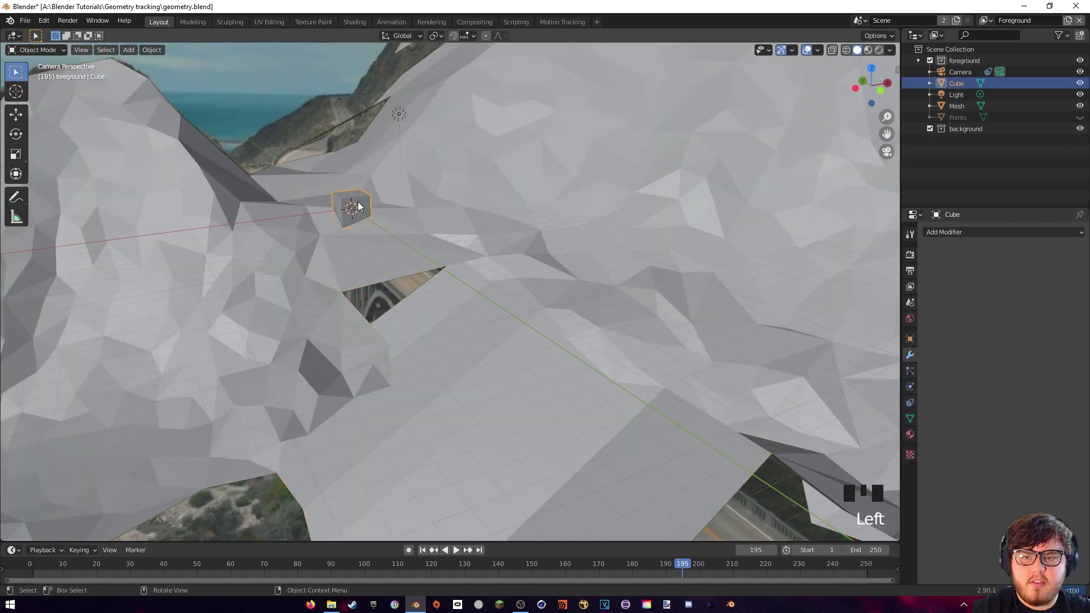
key(g)
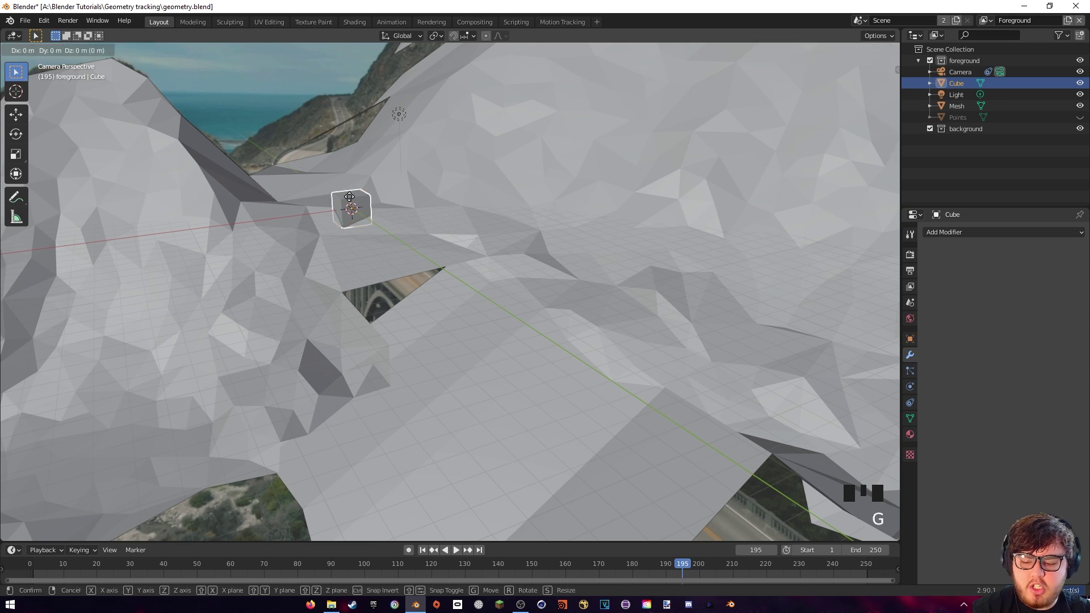
key(z)
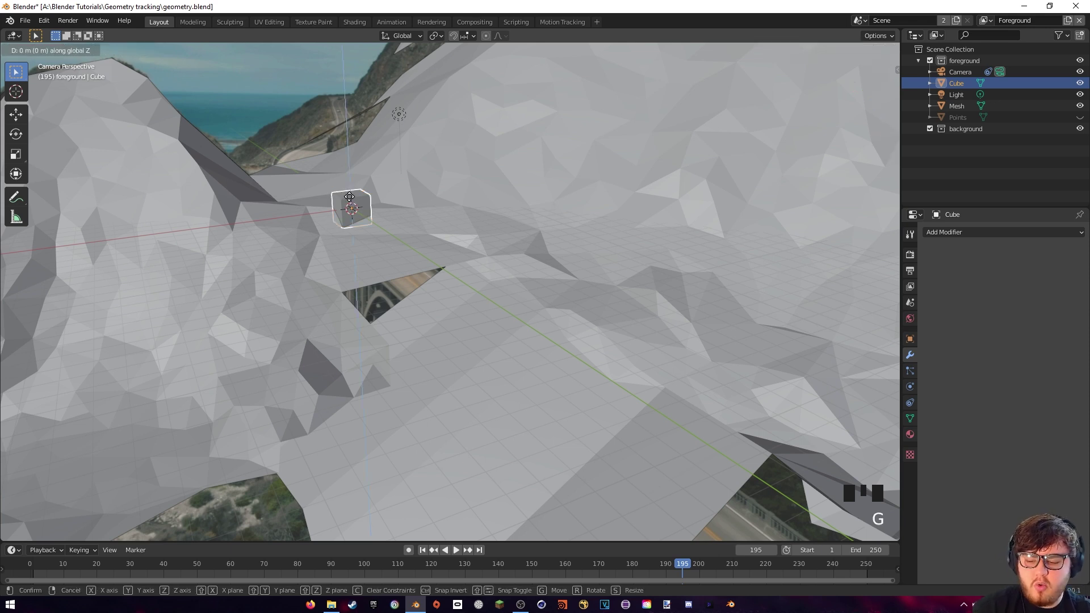
click(351, 209)
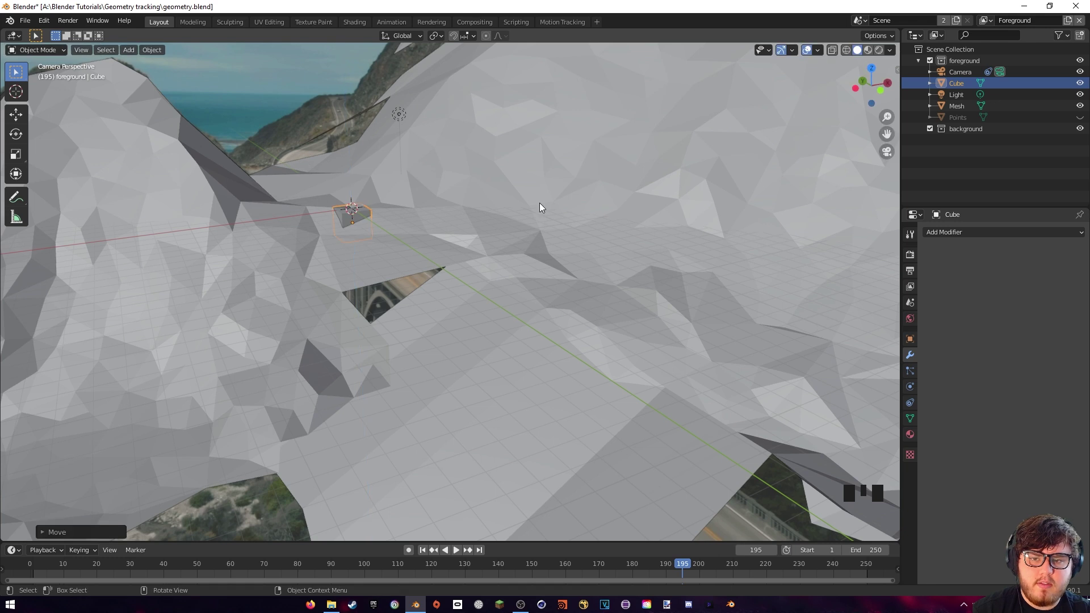
shift+middle_drag(389, 236, 407, 212)
Examine the Cube's height against the ground line in front view, using wireframe and solid shading.
key(KP_1)
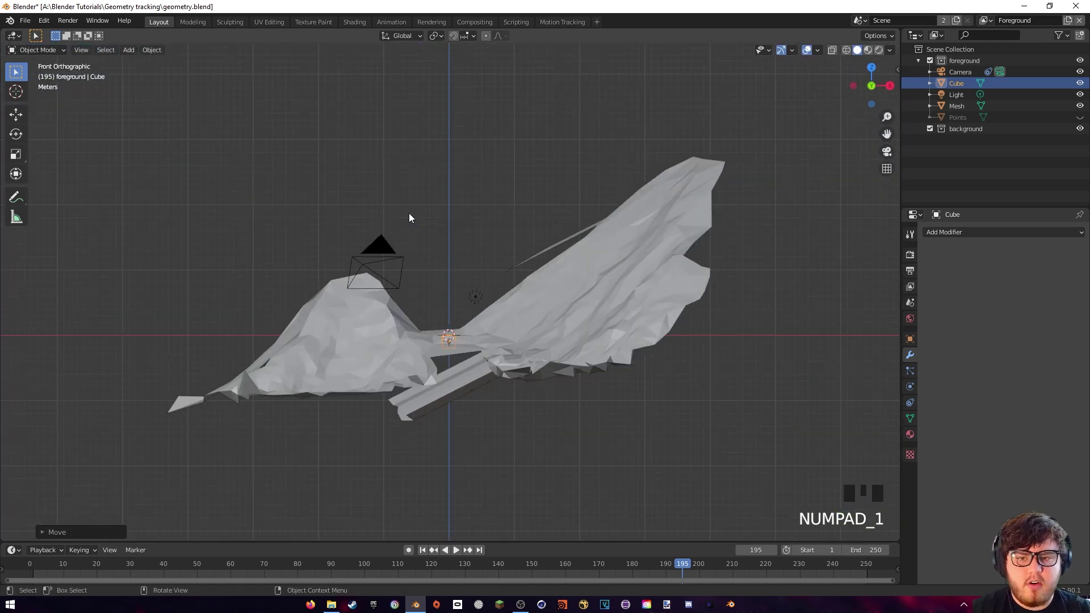
scroll(488, 360, up, 8)
shift+middle_drag(488, 365, 499, 191)
key(x)
right_click(685, 170)
key(z)
click(421, 207)
scroll(441, 284, up, 4)
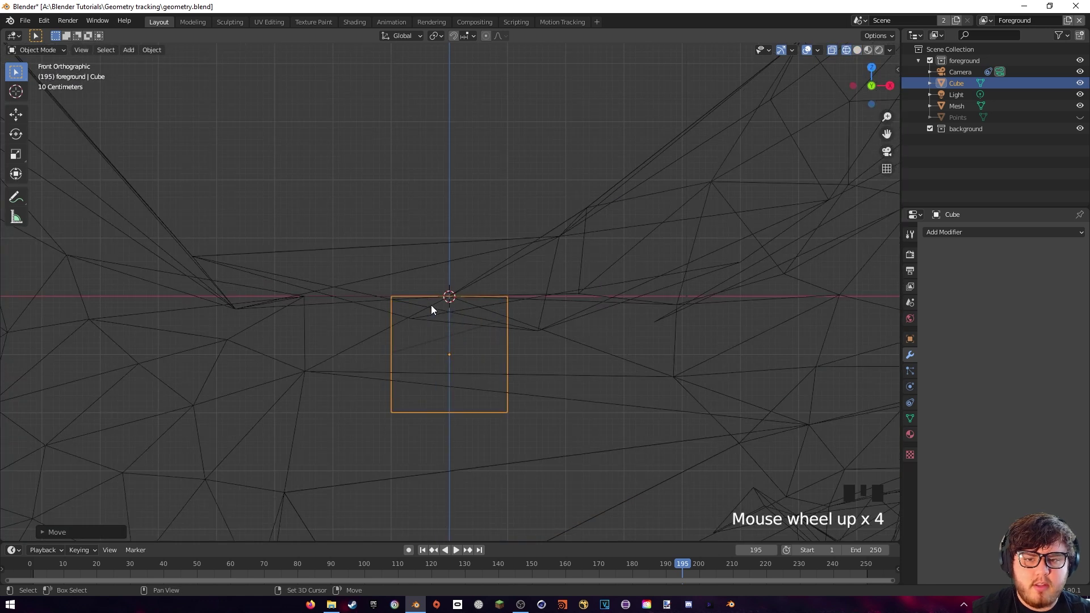
key(z)
click(492, 281)
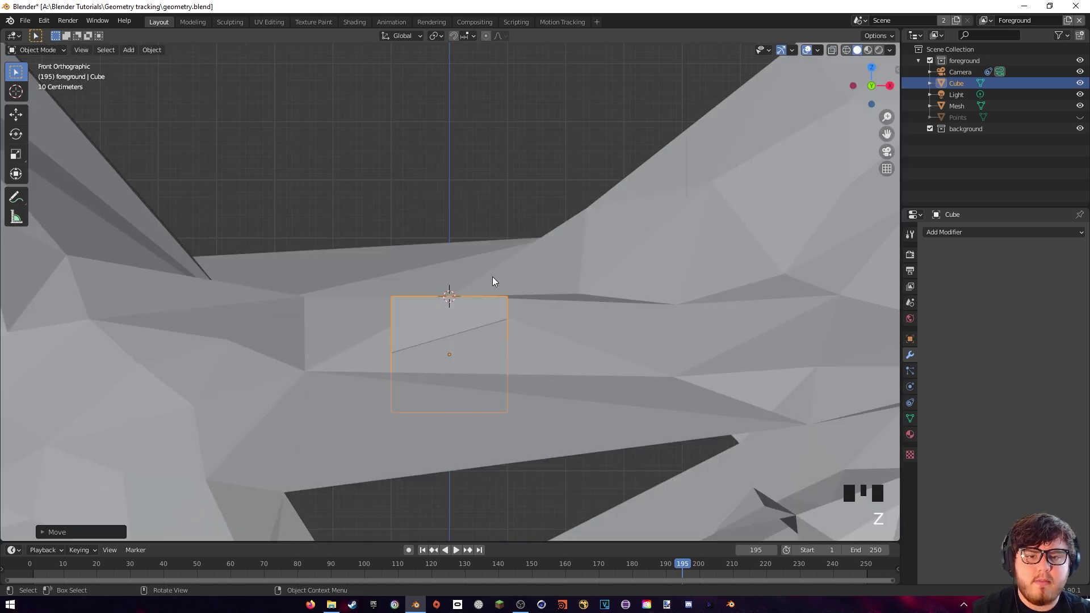
middle_drag(494, 285, 543, 321)
Show the camera view in wireframe shading and hide Mesh so the bridge footage is exposed.
key(KP_0)
key(z)
click(538, 196)
key(h)
Move the Cube horizontally by about -1.68 m in X and -1.47 m in Y onto the bridge deck's far end.
click(406, 183)
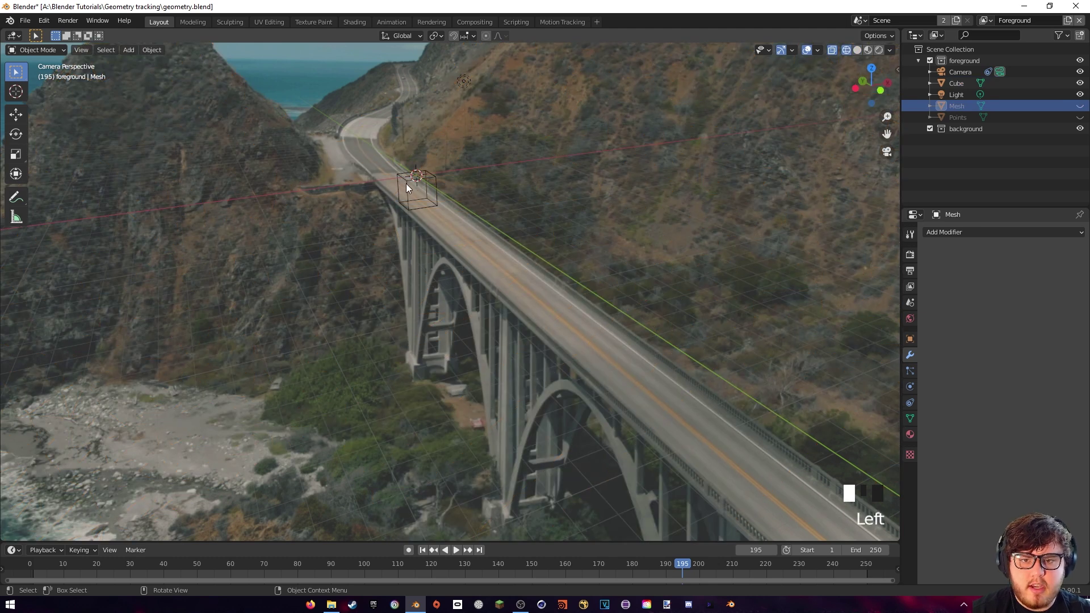
key(g)
key(shift+z)
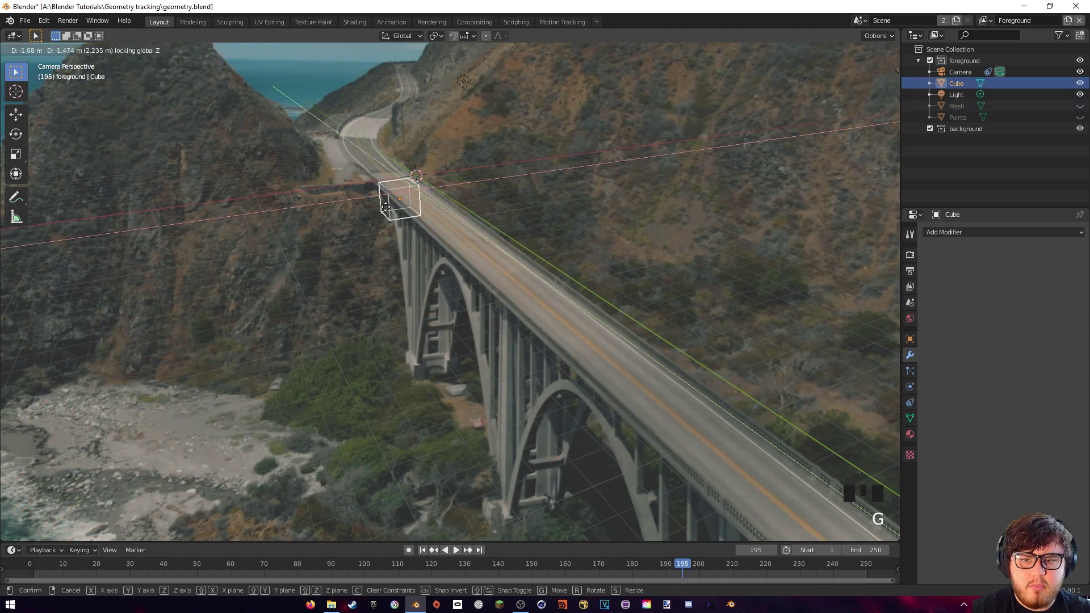
click(384, 206)
scroll(438, 209, up, 2)
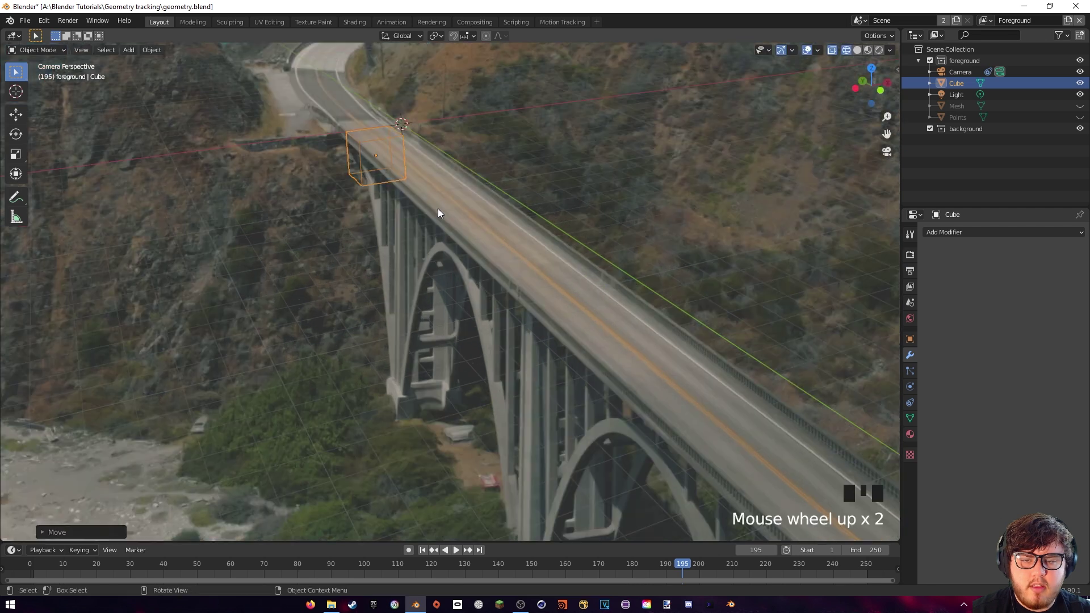
shift+middle_drag(438, 213, 421, 251)
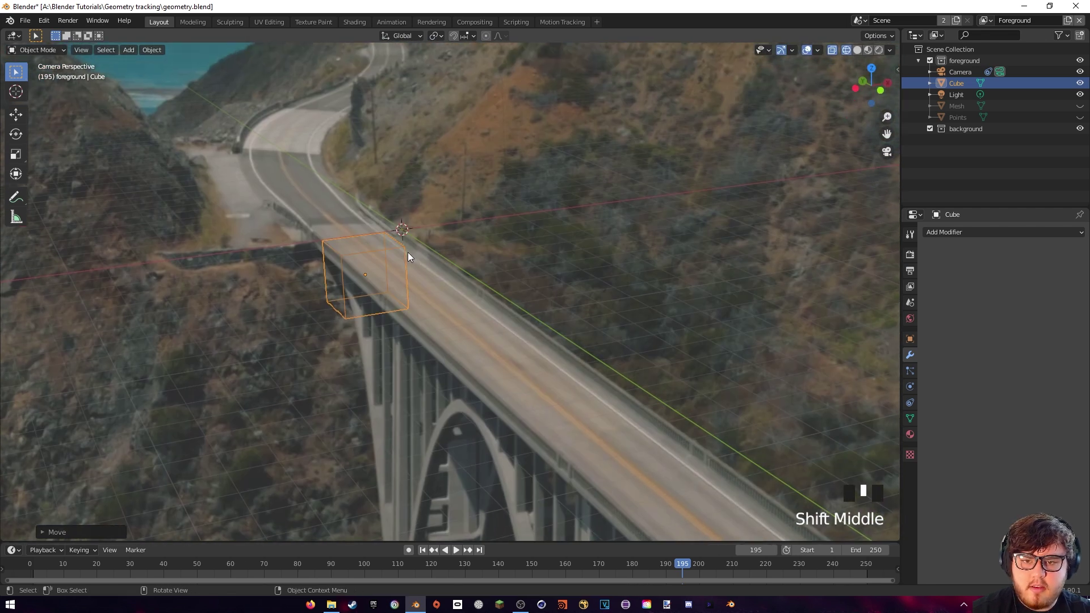
Widen the Cube to the bridge deck's edge by moving its side face about 0.36 m along X.
key(Tab)
key(3)
click(421, 267)
key(g)
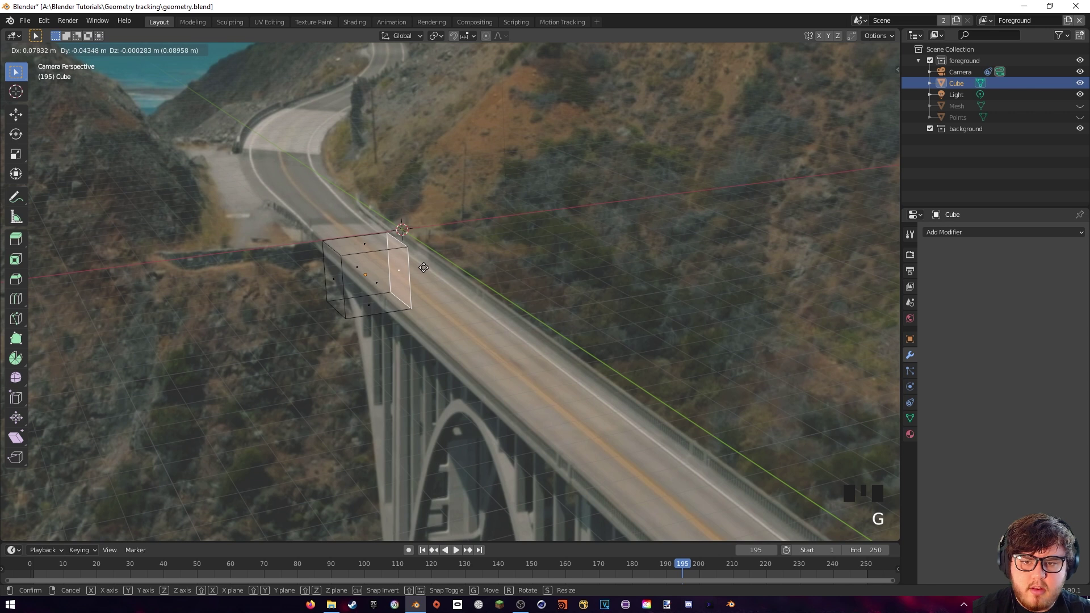
key(x)
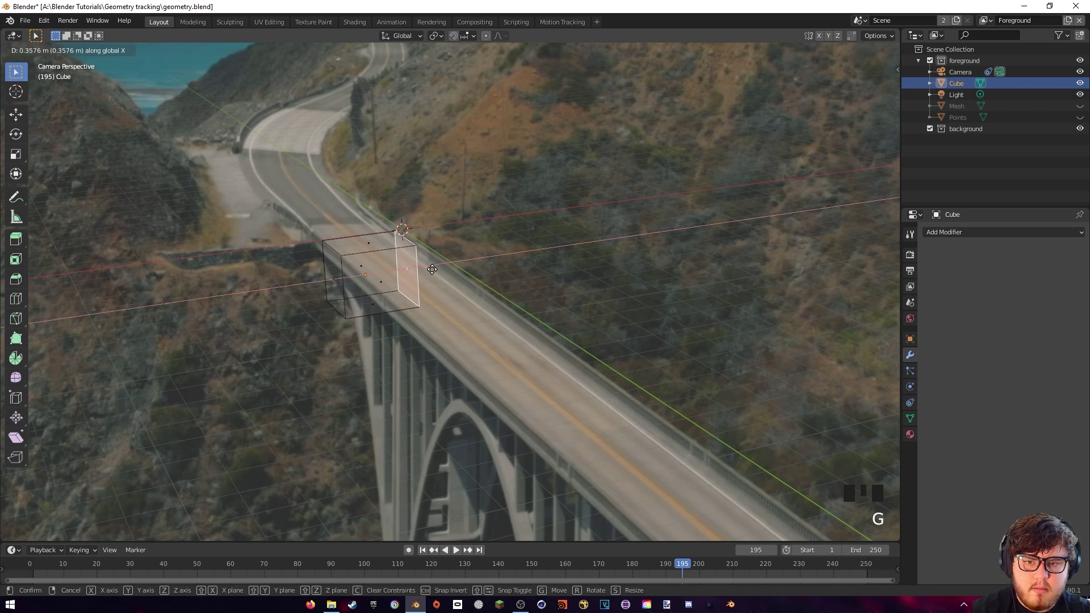
click(433, 269)
Stretch the Cube's front face along Y so the block runs the full visible length of the bridge.
click(376, 285)
scroll(410, 288, down, 7)
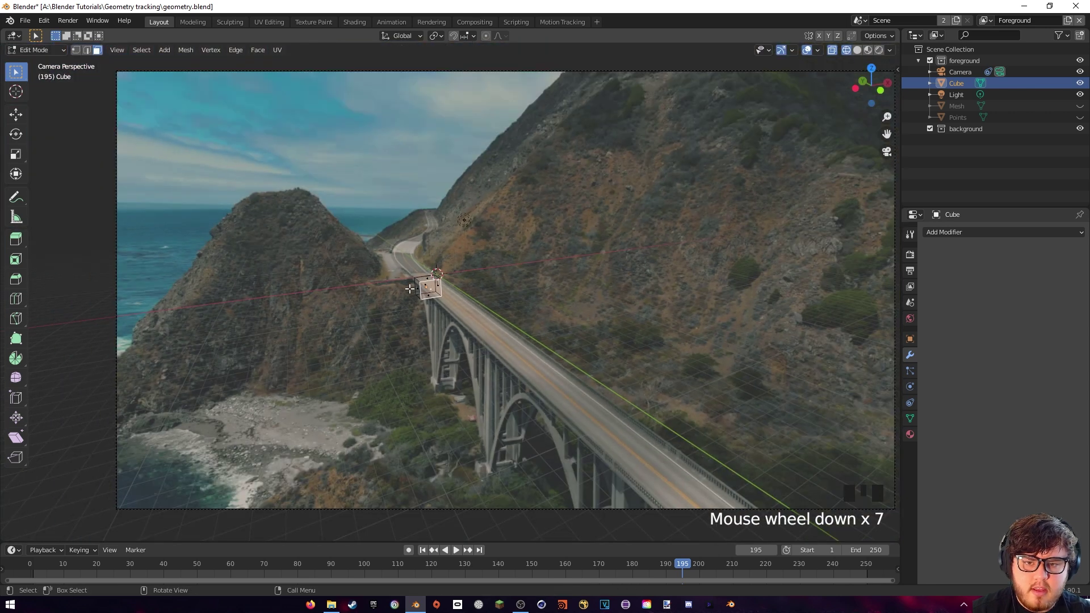
key(g)
key(y)
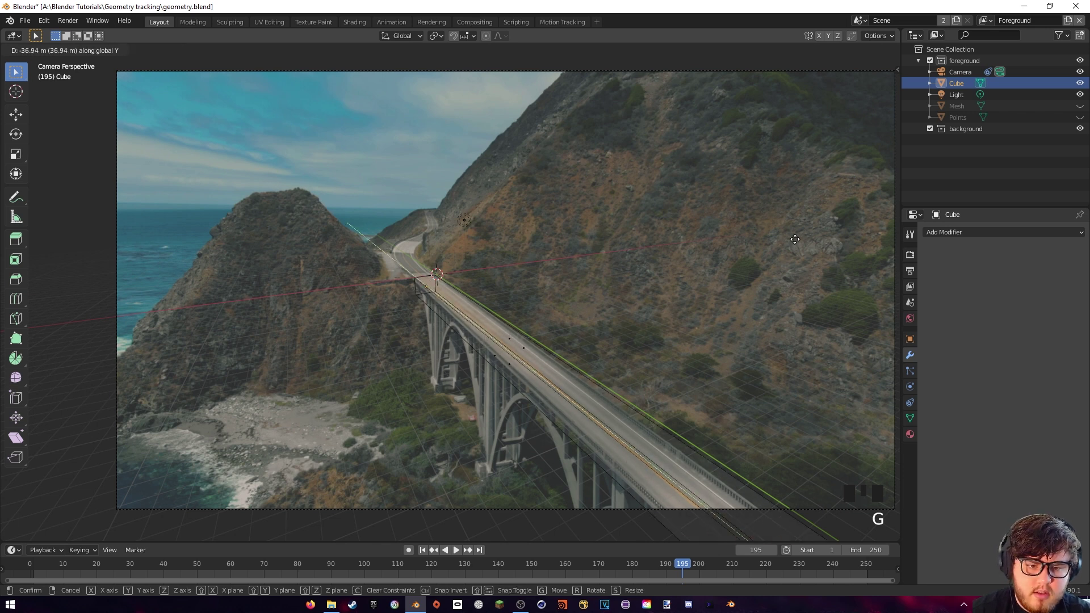
click(782, 292)
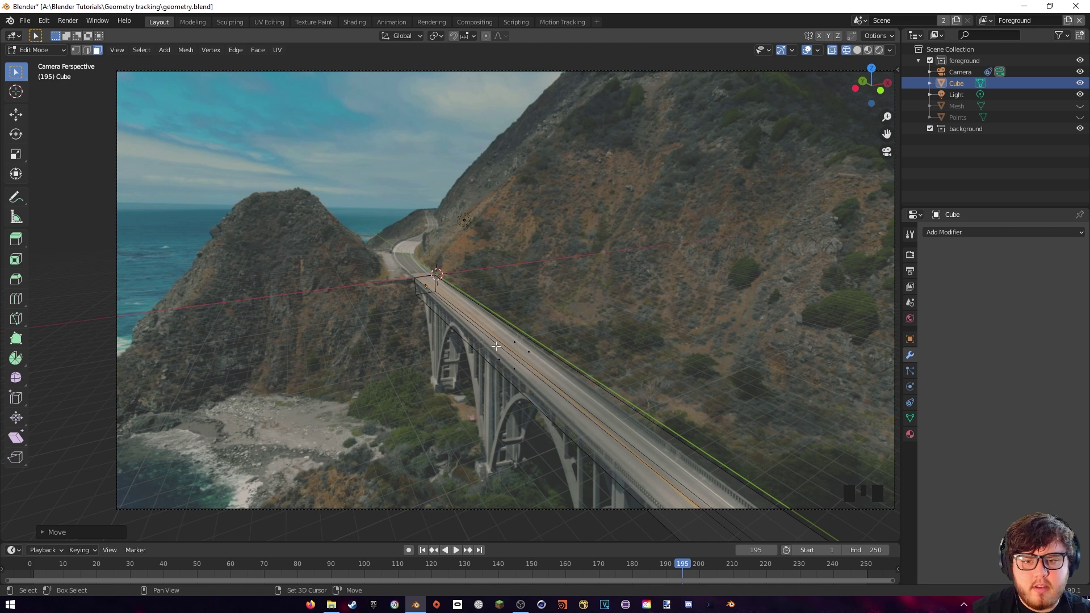
Raise the block's bottom face along Z to thin it to the deck's thickness, and return to Object Mode.
shift+middle_drag(499, 357, 461, 366)
scroll(461, 367, up, 4)
key(g)
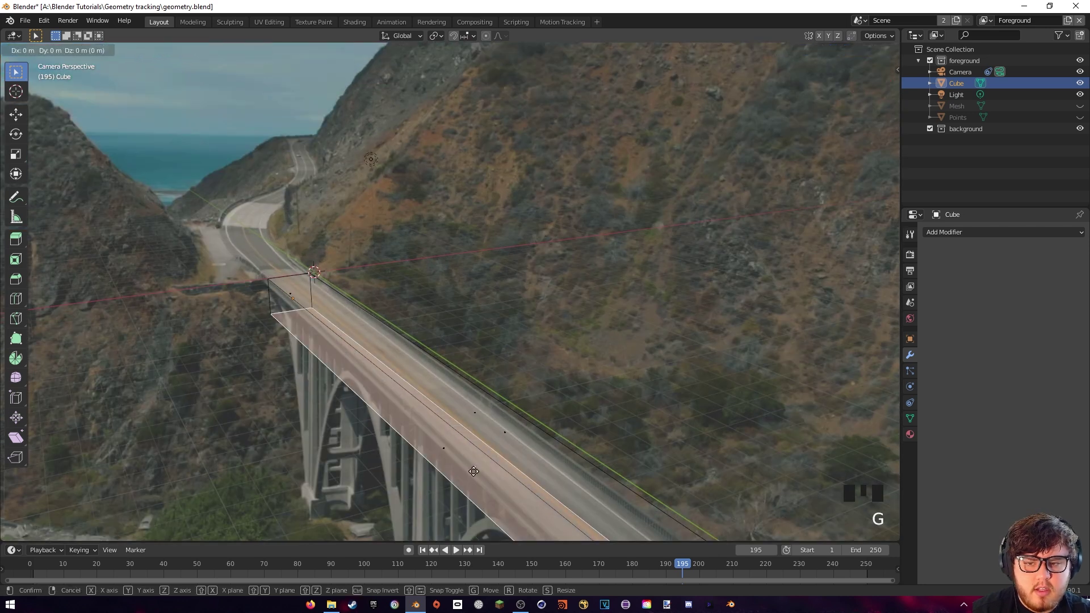
key(z)
click(470, 432)
key(Tab)
Rotate the Cube about -0.87° around Z and fine-tune its angle to line up with the bridge railings.
shift+middle_drag(628, 445, 514, 174)
key(z)
shift+middle_drag(327, 197, 470, 134)
key(r)
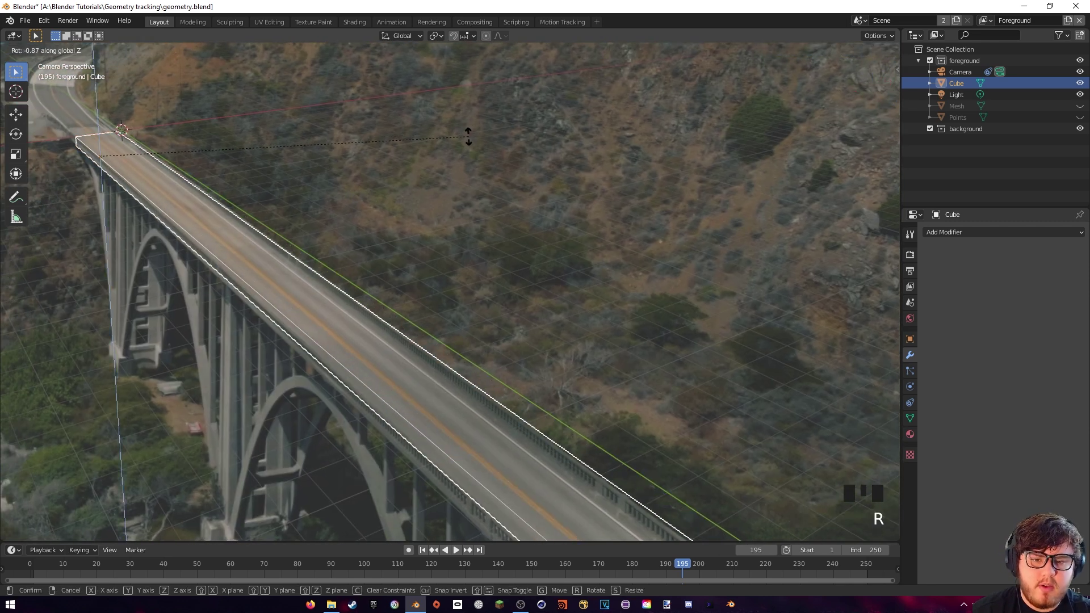
click(470, 134)
scroll(469, 318, up, 4)
shift+middle_drag(469, 324, 506, 182)
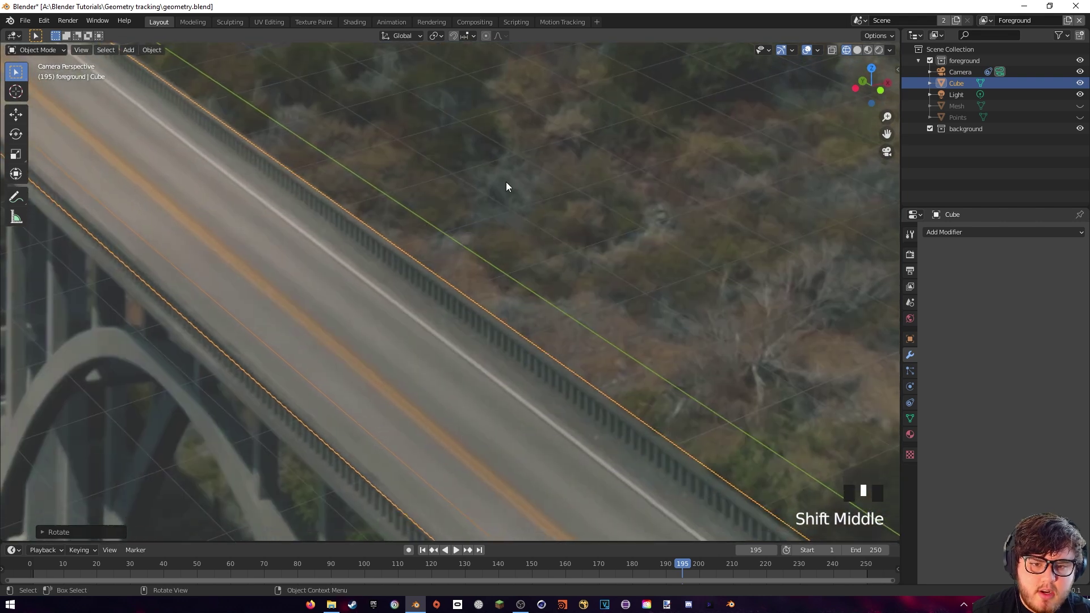
key(r)
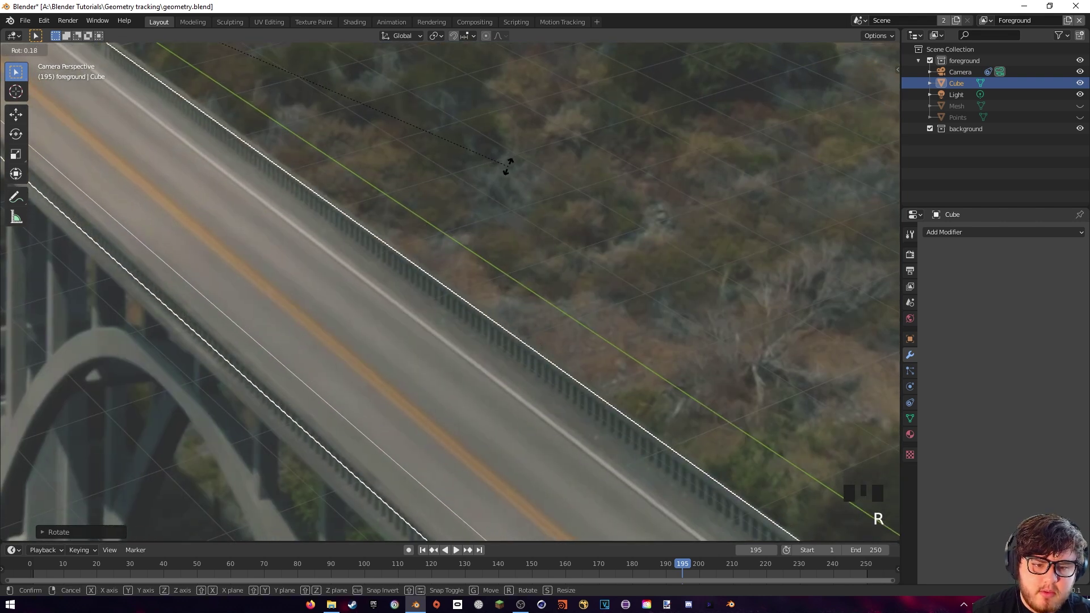
click(509, 169)
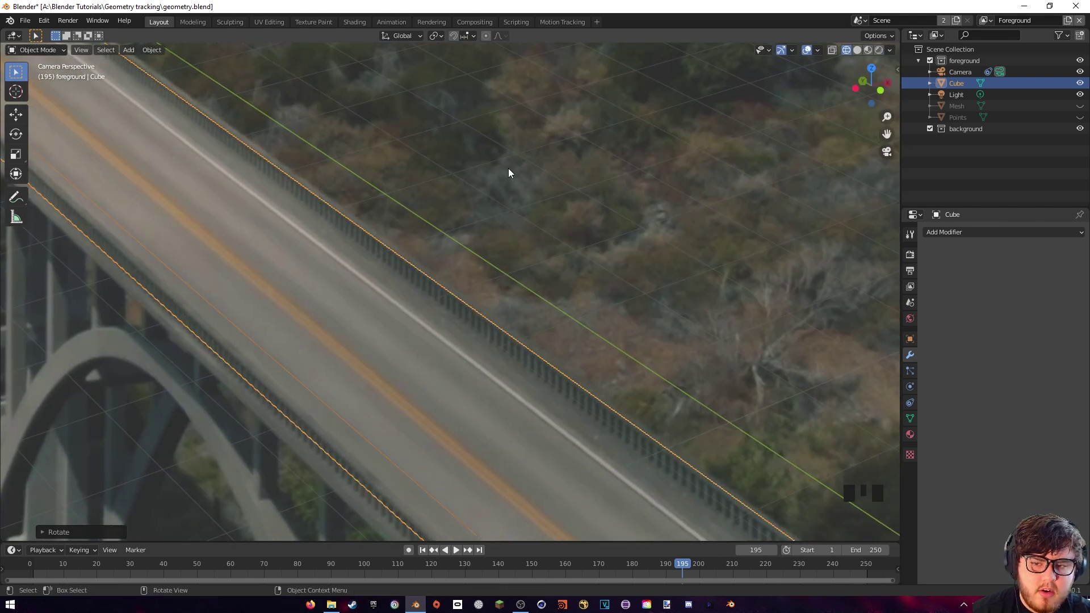
scroll(450, 234, down, 8)
shift+middle_drag(484, 241, 460, 258)
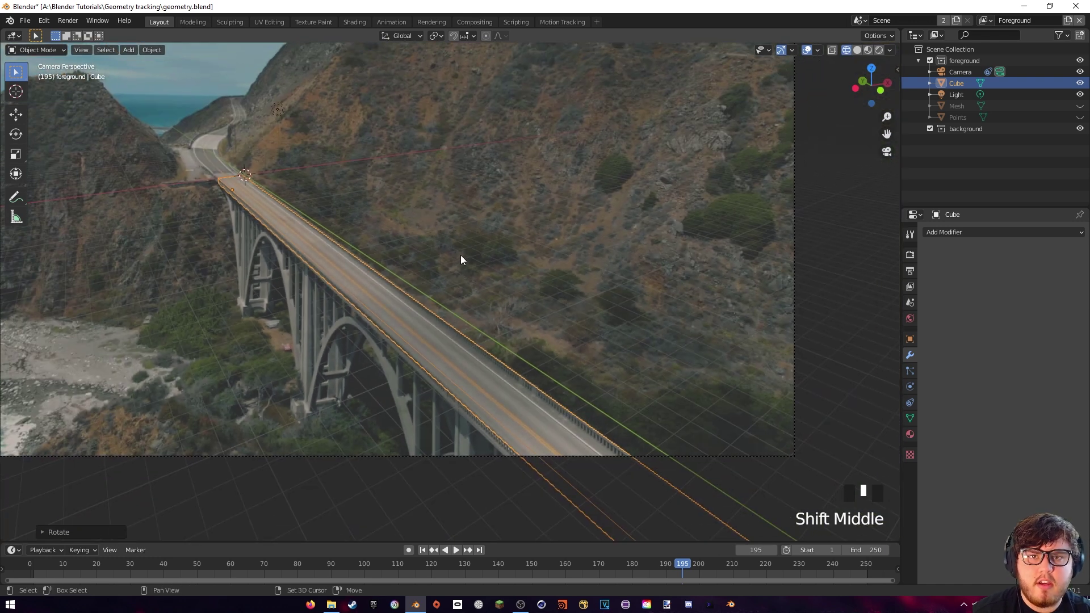
Unhide Mesh and Points in solid shading and review the cliffs and bridge block from several angles.
shift+middle_drag(523, 292, 484, 314)
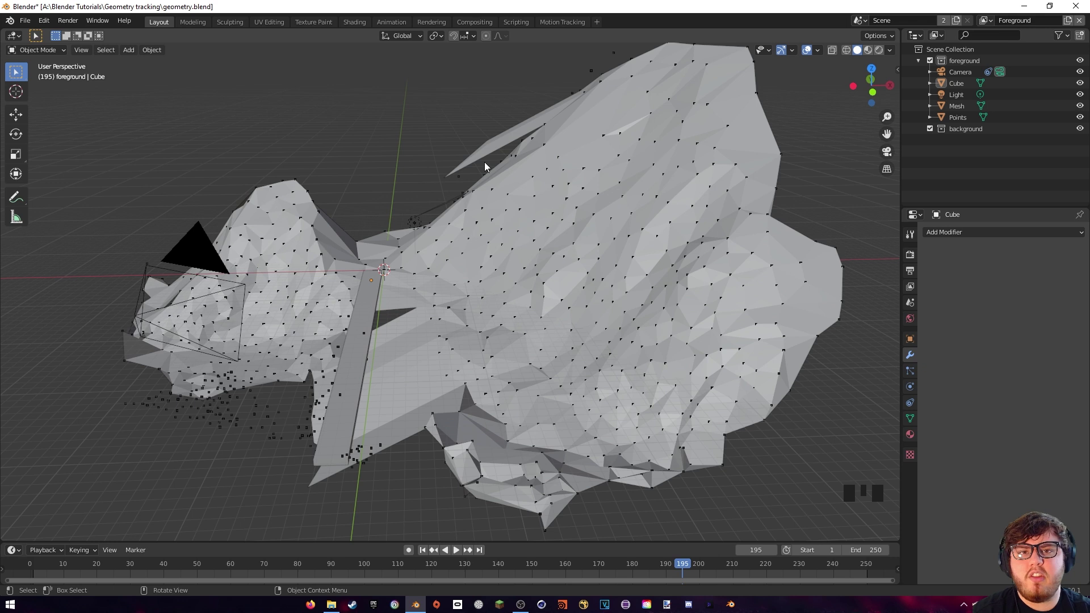
click(416, 149)
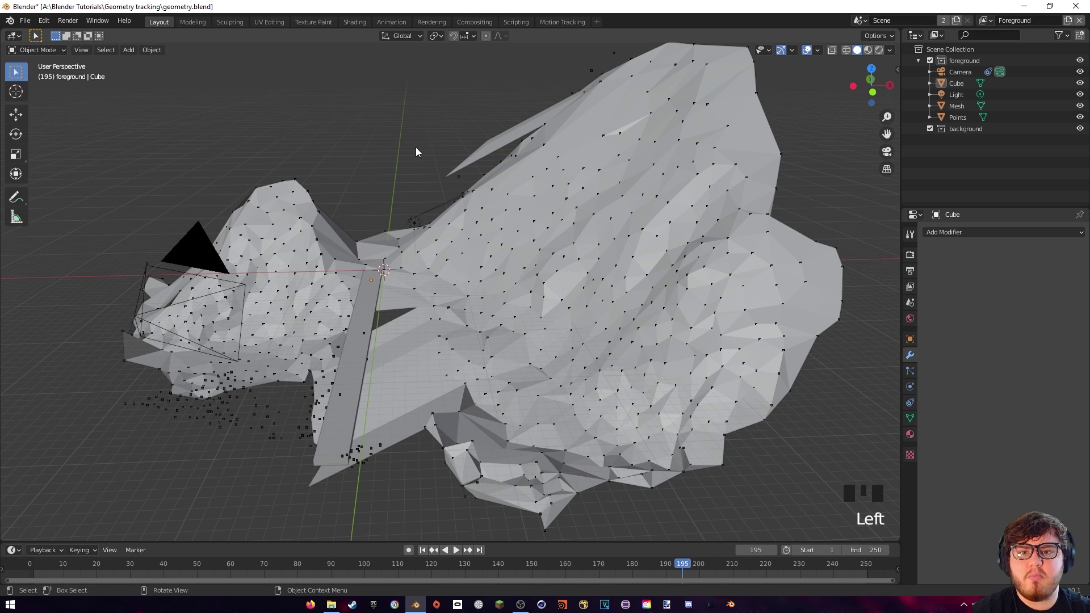
middle_drag(372, 236, 630, 253)
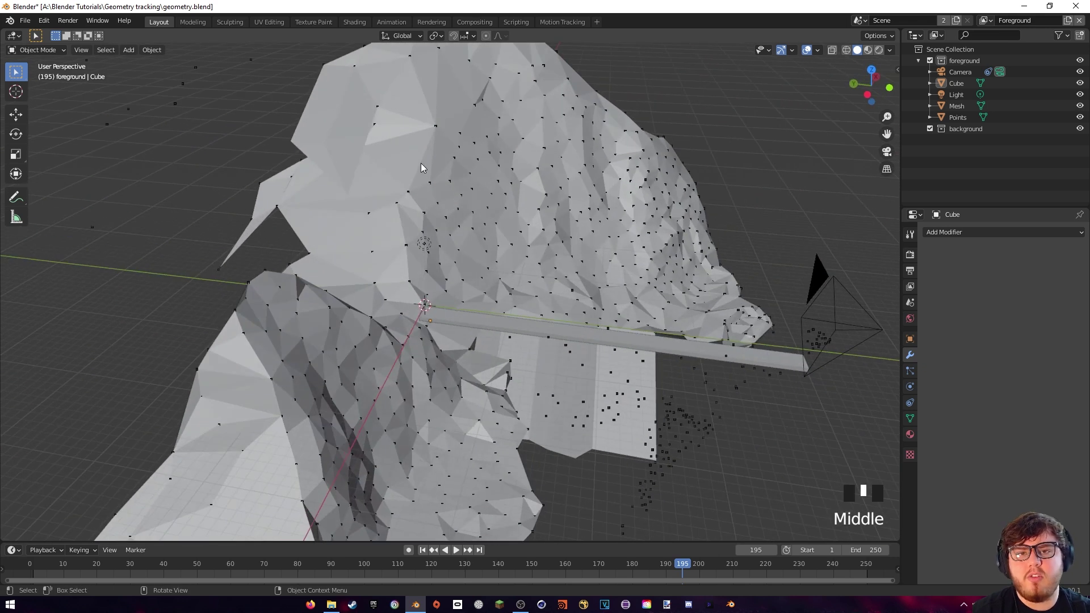
middle_drag(577, 216, 522, 230)
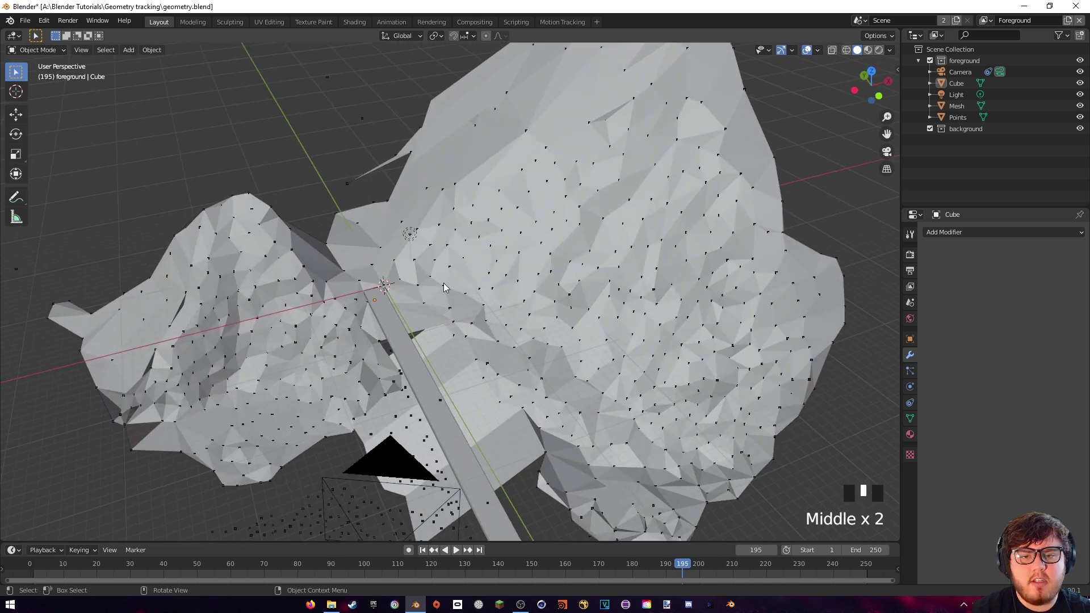
Hide the Points object and delete the background collection from the scene.
click(1080, 117)
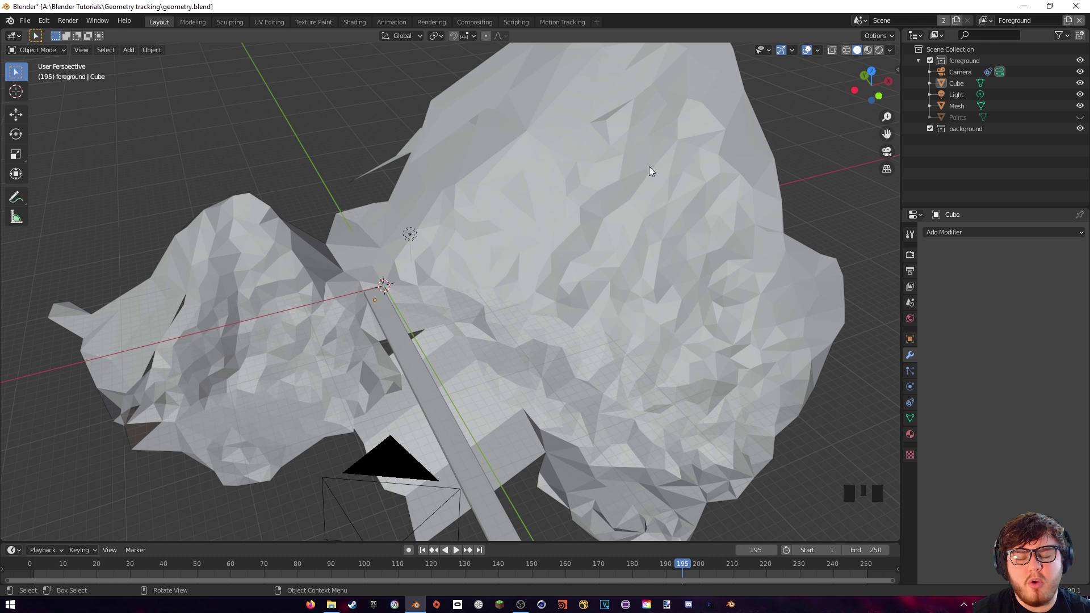
click(979, 129)
key(Delete)
Switch to the Background view layer and remove it, leaving Foreground as the view layer.
click(986, 21)
click(991, 38)
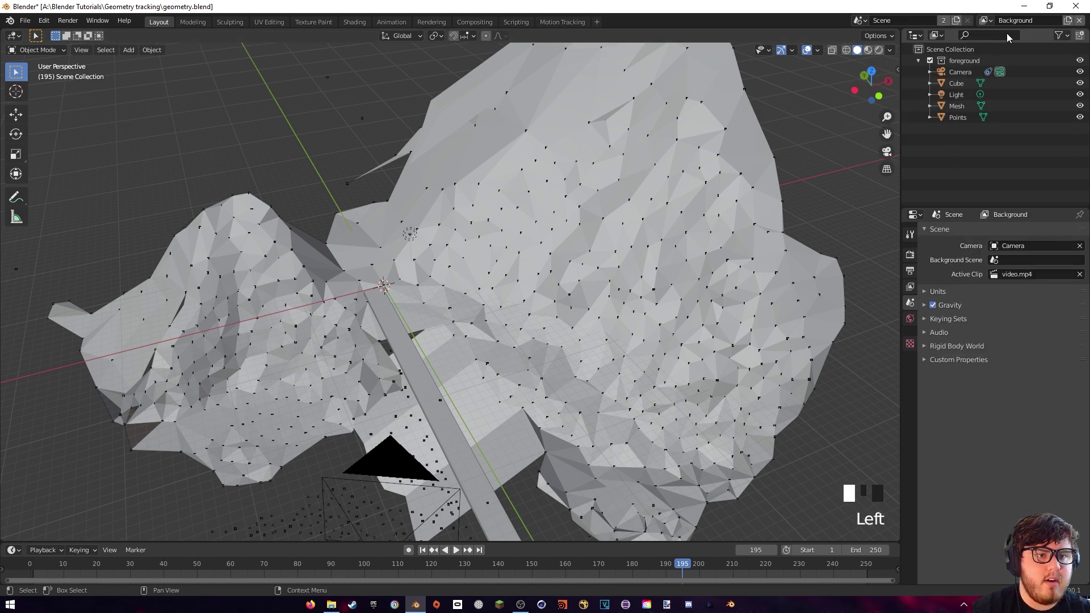
click(1016, 20)
In the compositor, delete the Undistortion, Scale, first Alpha Over and upper Render Layers nodes, feed Movie Clip into the remaining Alpha Over, and enable Convert Premul.
click(475, 22)
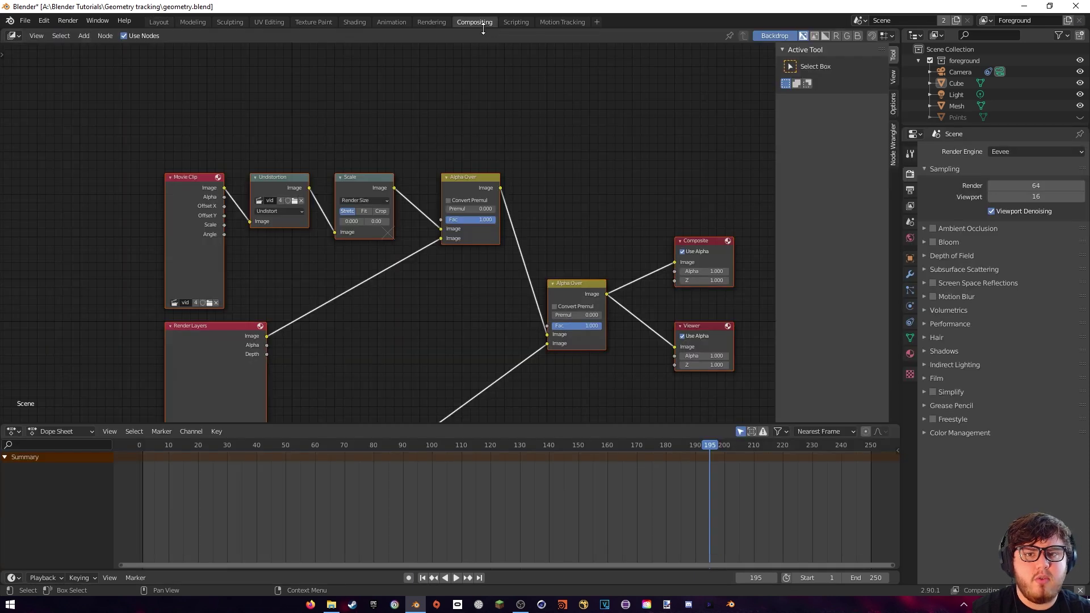
drag(252, 143, 483, 340)
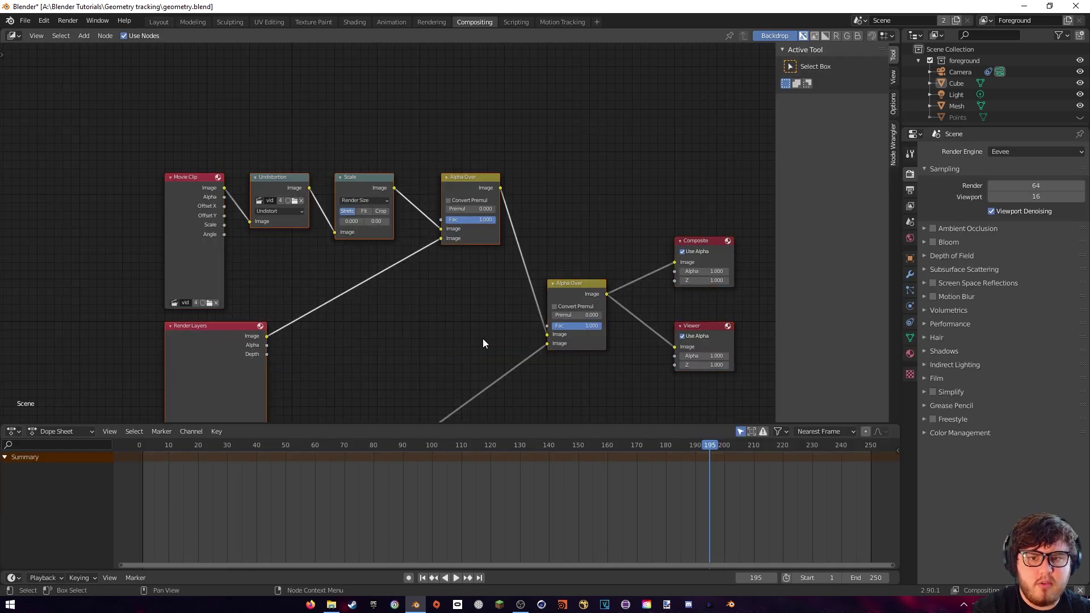
key(Delete)
drag(216, 209, 550, 340)
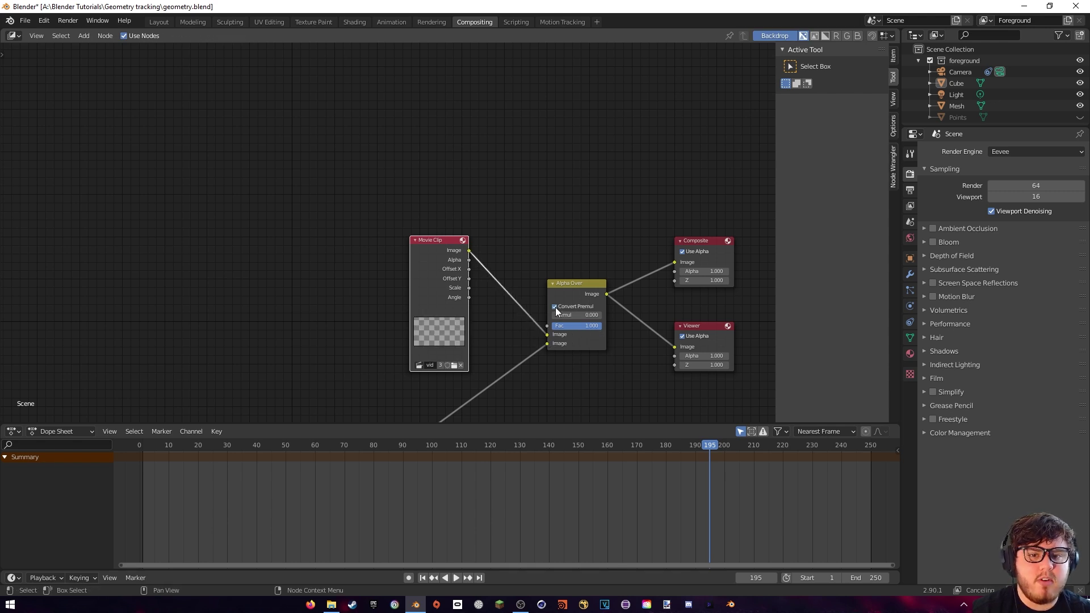
Return to the Layout workspace and set the render engine to Cycles with GPU Compute as the device.
click(159, 21)
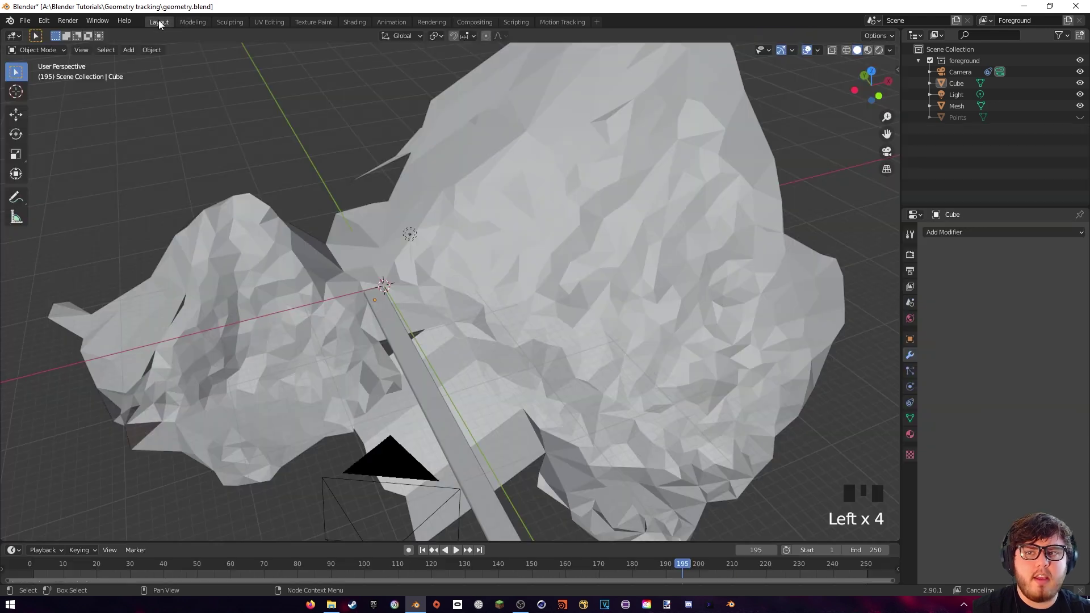
click(910, 255)
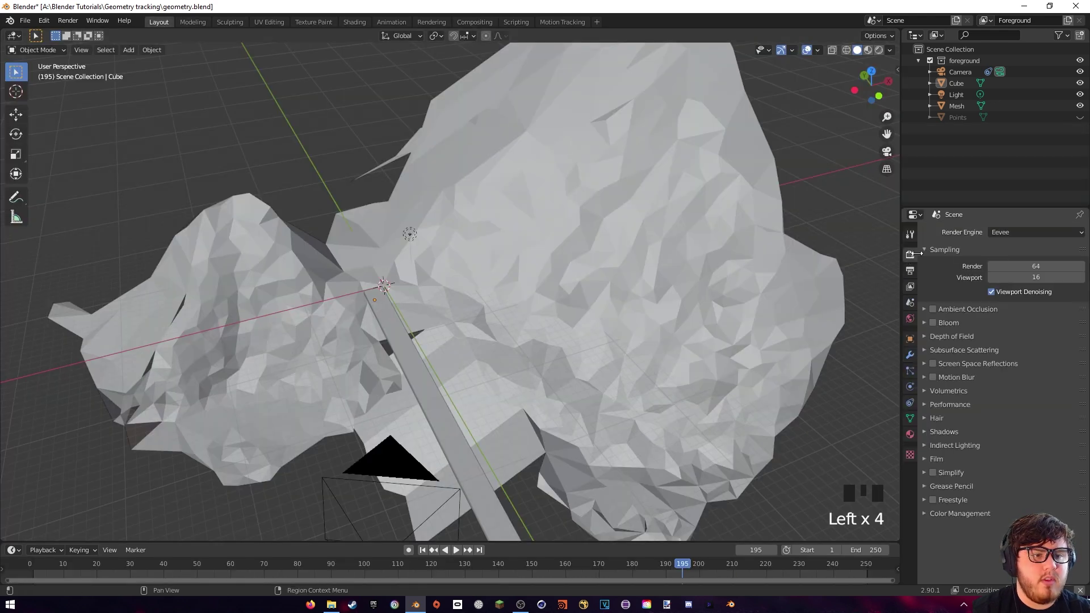
click(1007, 233)
click(1000, 270)
click(1013, 261)
click(1008, 284)
Set the render samples to 64 and enable Adaptive Sampling and Automatic viewport denoising.
click(1012, 295)
text(64)
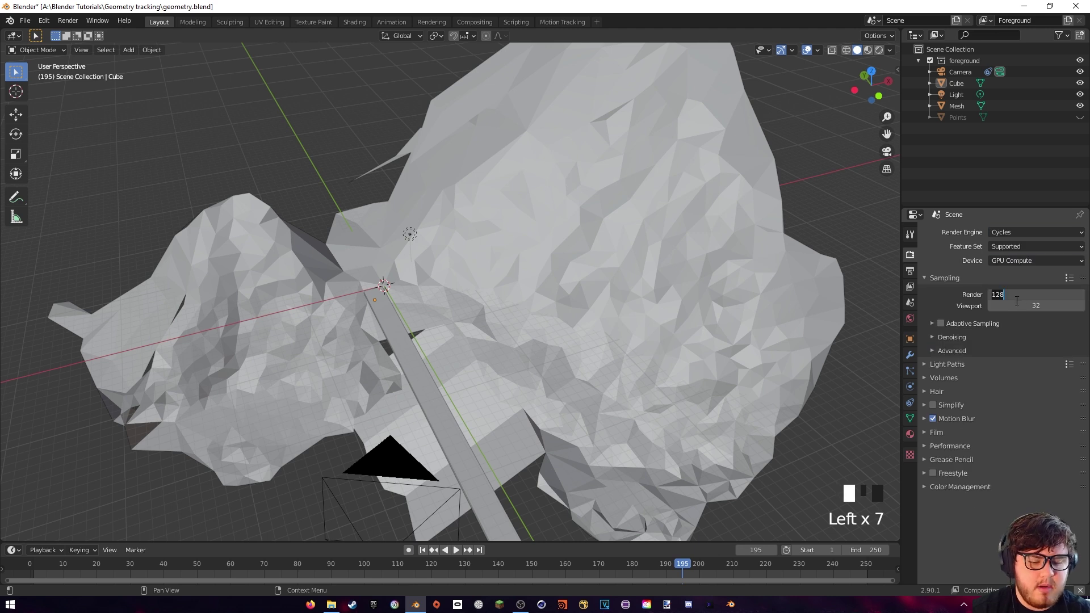
key(Return)
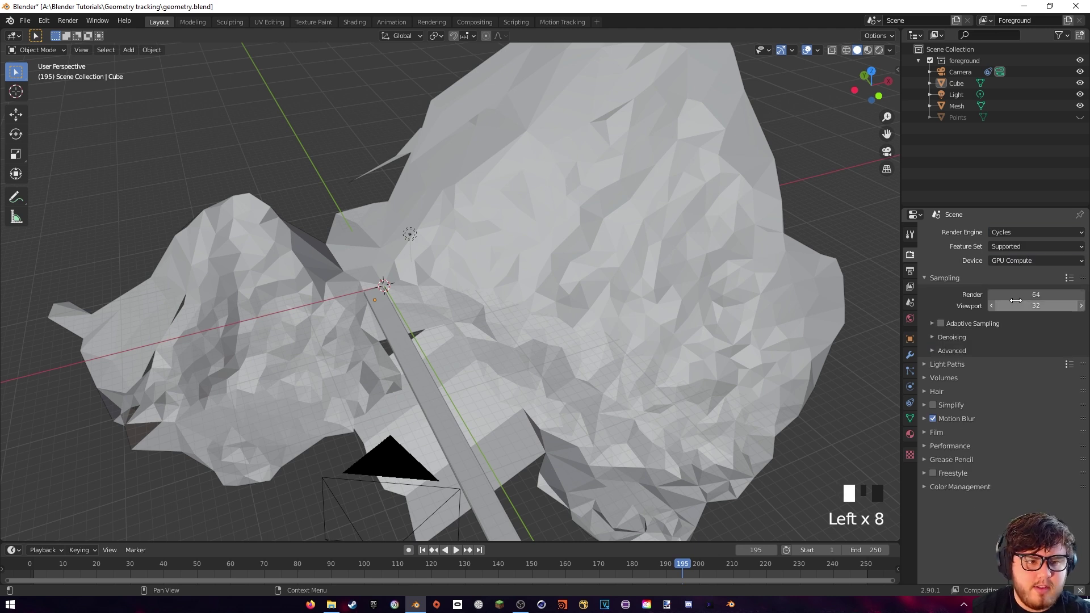
click(936, 337)
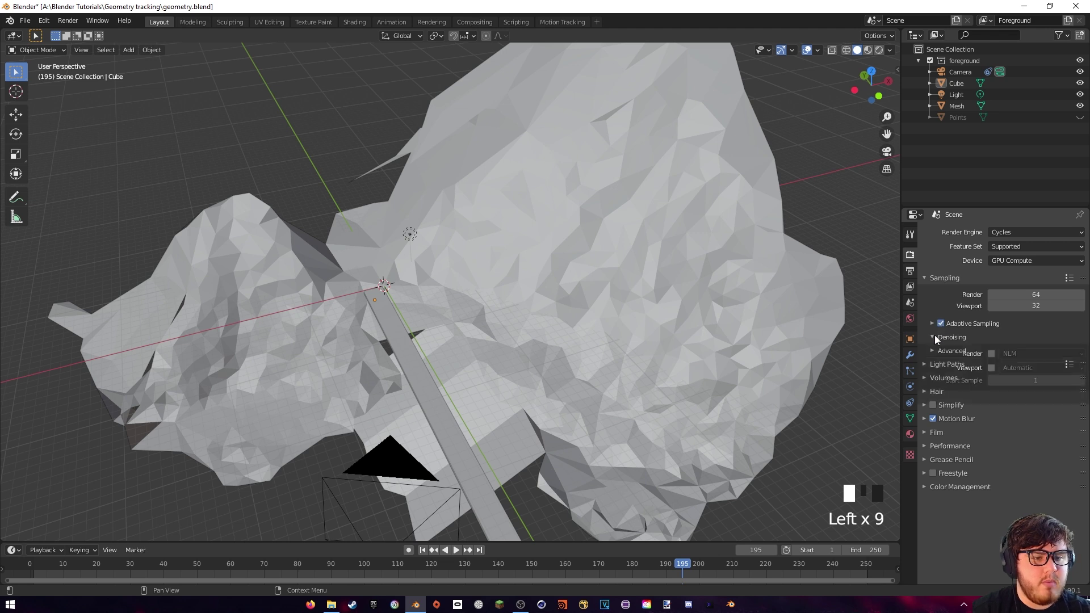
click(992, 368)
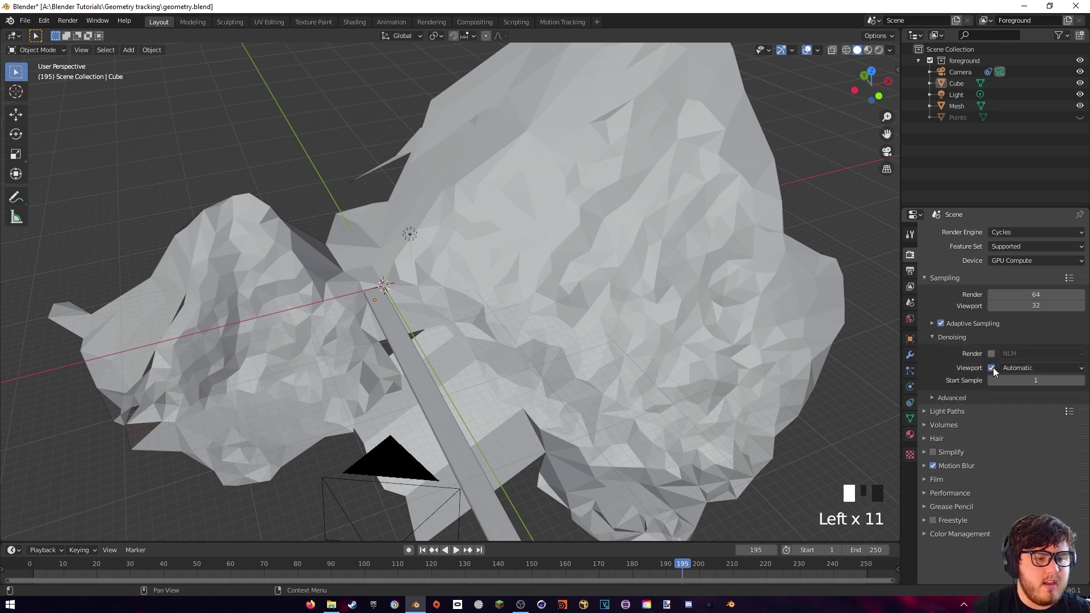
Set all Light Paths max bounces to 3 and disable reflective and refractive caustics.
click(925, 410)
scroll(953, 369, down, 5)
drag(1028, 287, 1028, 347)
text(3)
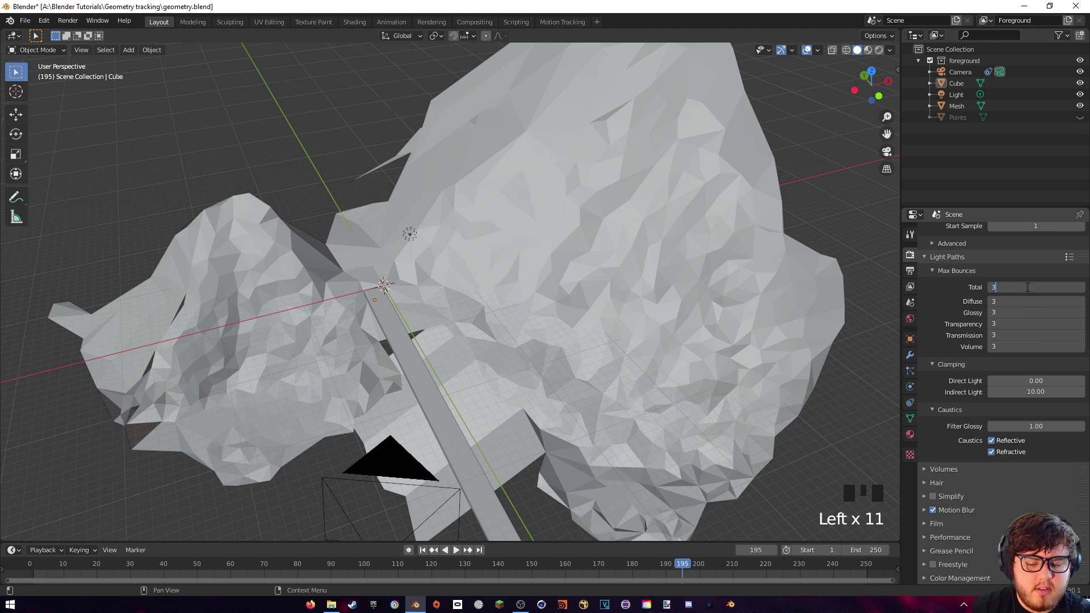
click(1028, 287)
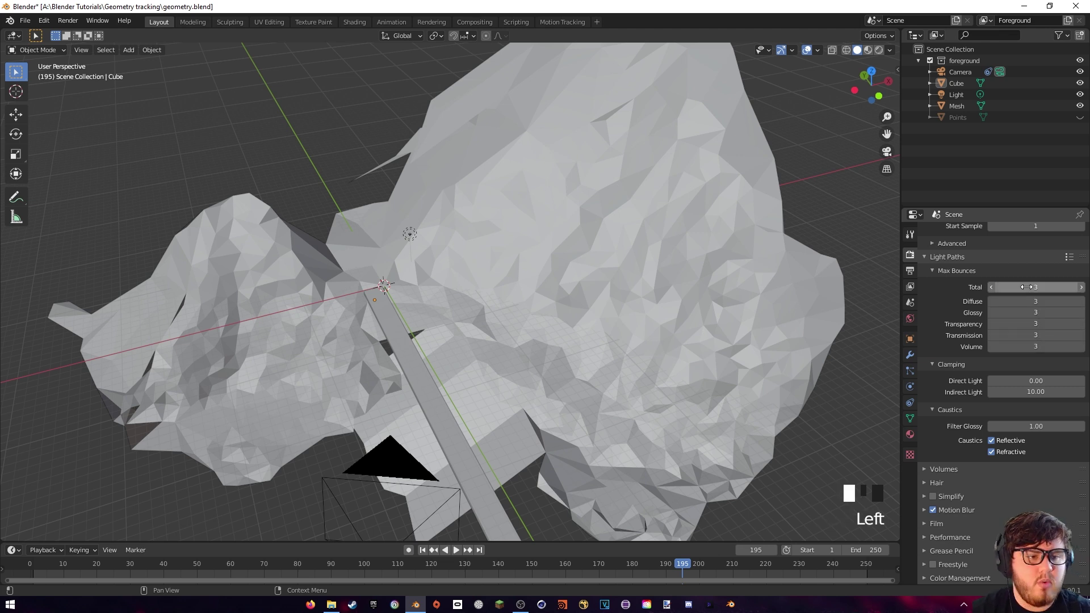
click(991, 440)
click(992, 452)
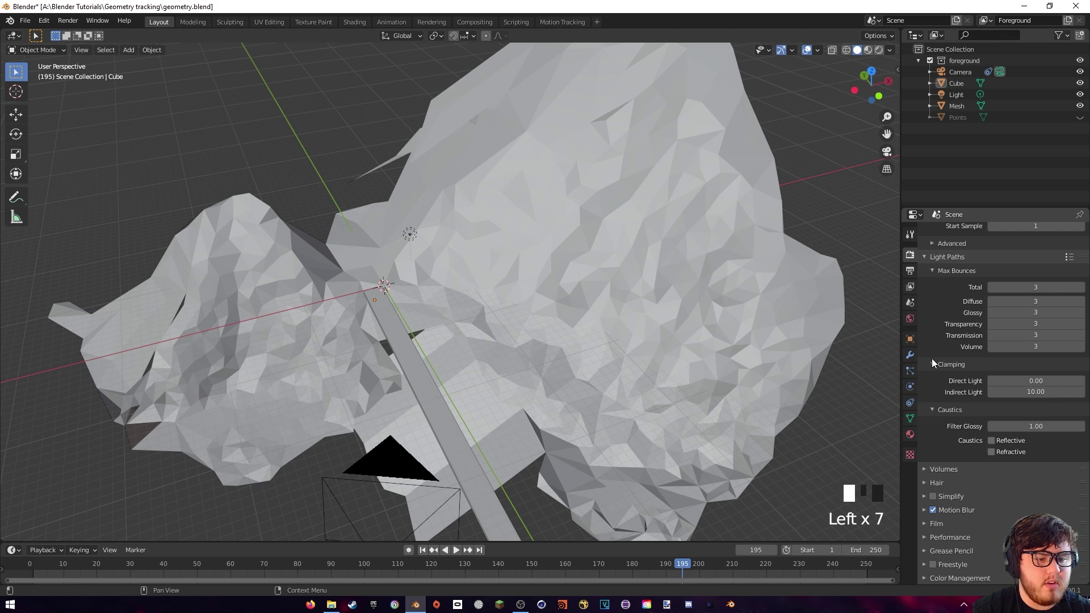
Set the render tile size to 512 px in both X and Y in the Performance settings.
click(936, 524)
scroll(956, 428, down, 5)
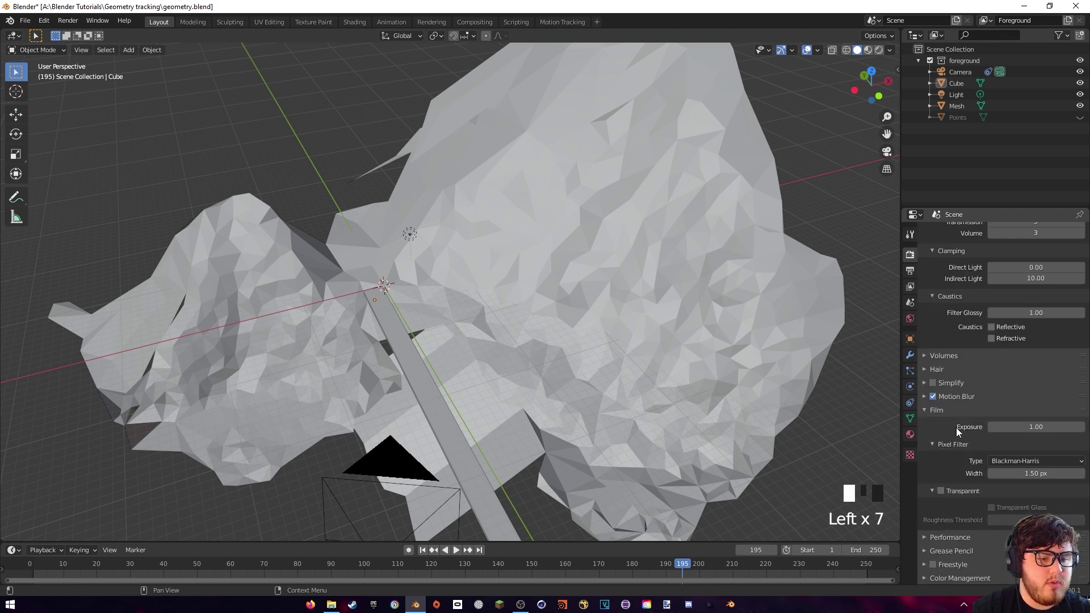
click(931, 410)
click(928, 537)
scroll(970, 456, down, 10)
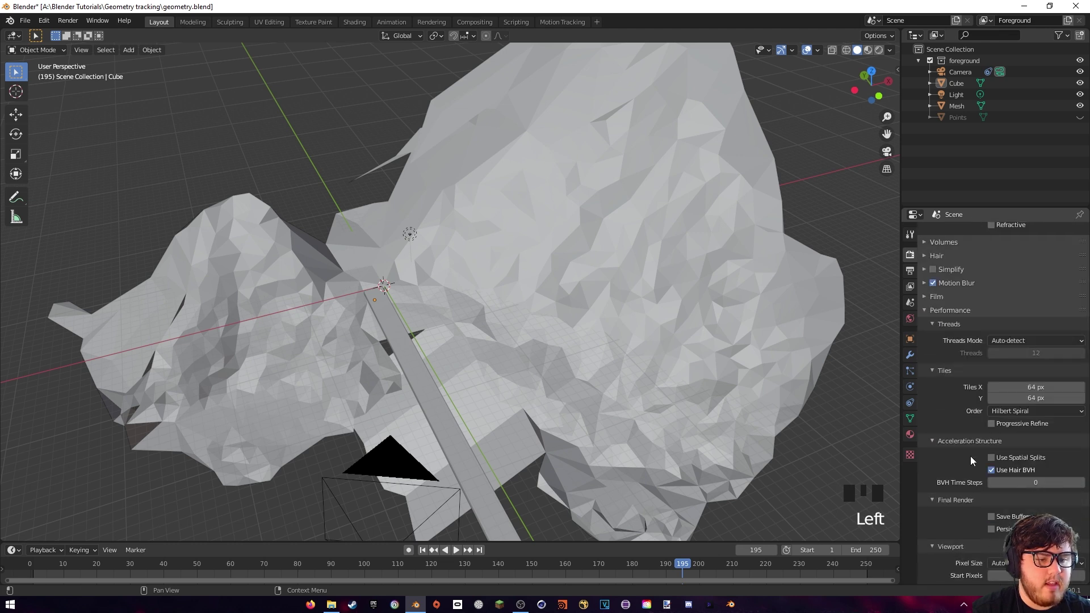
drag(1032, 398, 1032, 389)
text(69)
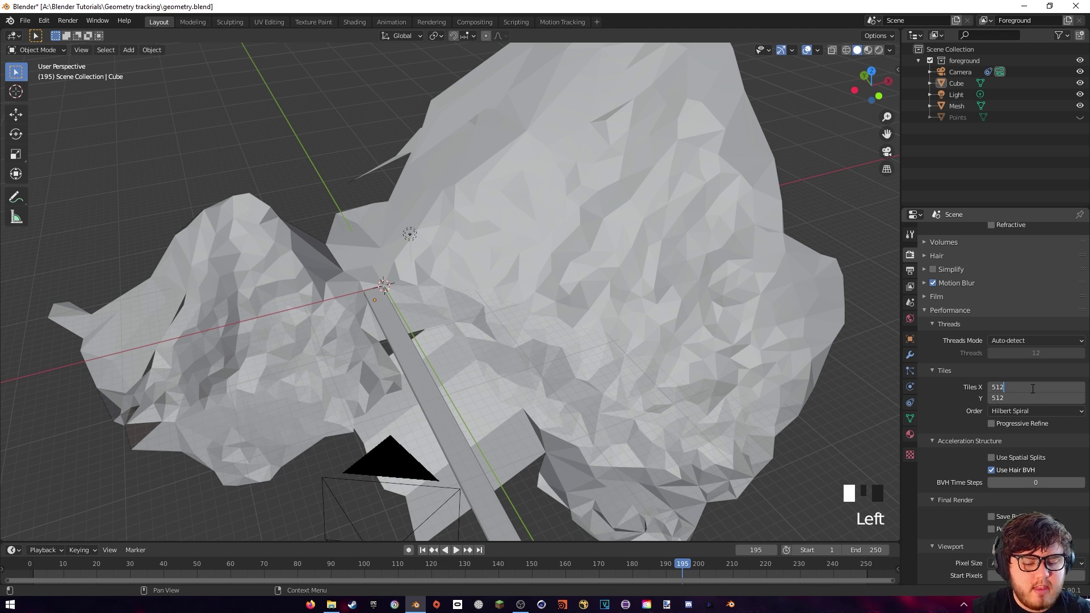
click(1032, 389)
middle_drag(1022, 318, 1023, 546)
Add a rigid body to the cliff Mesh and set its type to Passive.
middle_drag(398, 171, 456, 143)
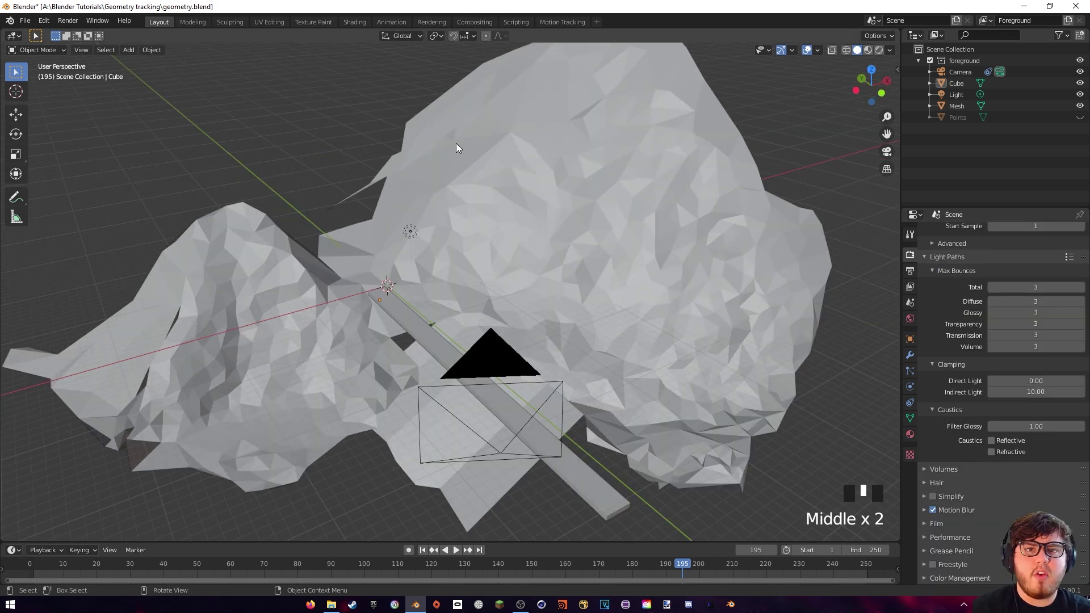
middle_drag(529, 149, 509, 160)
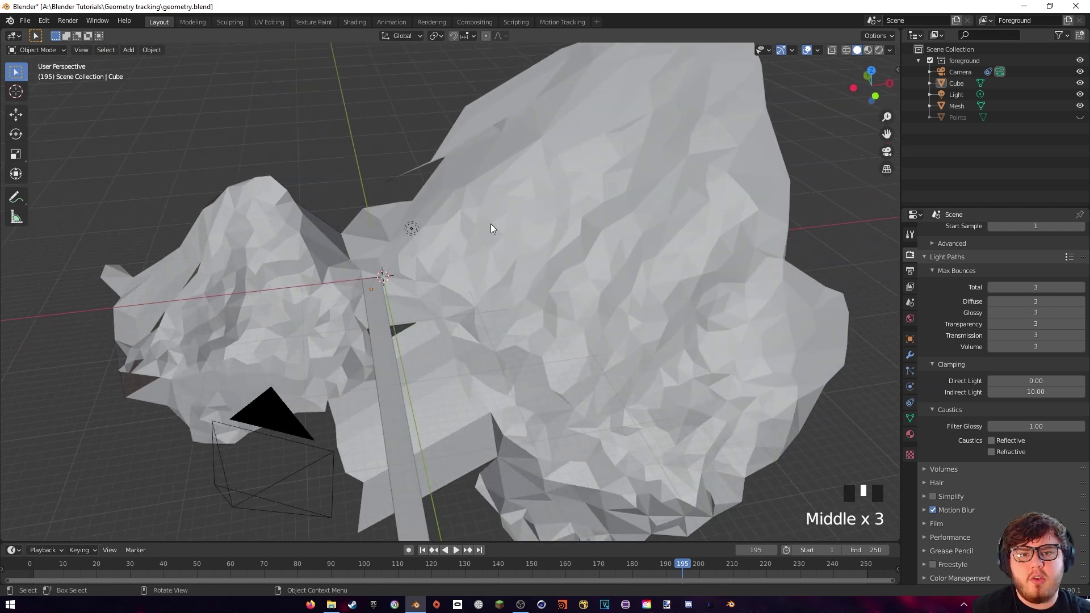
click(571, 222)
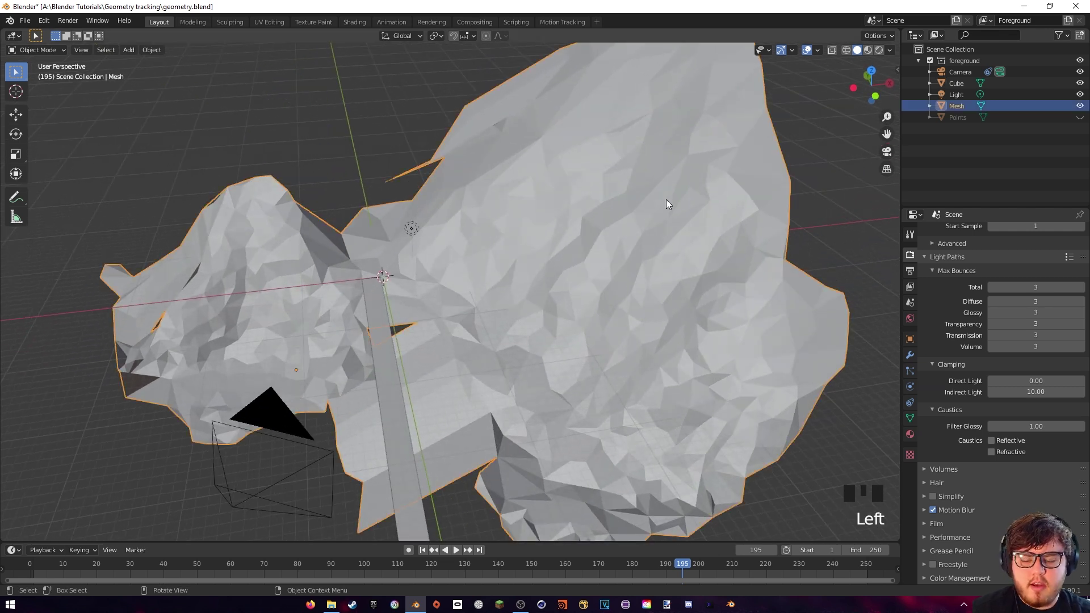
click(911, 387)
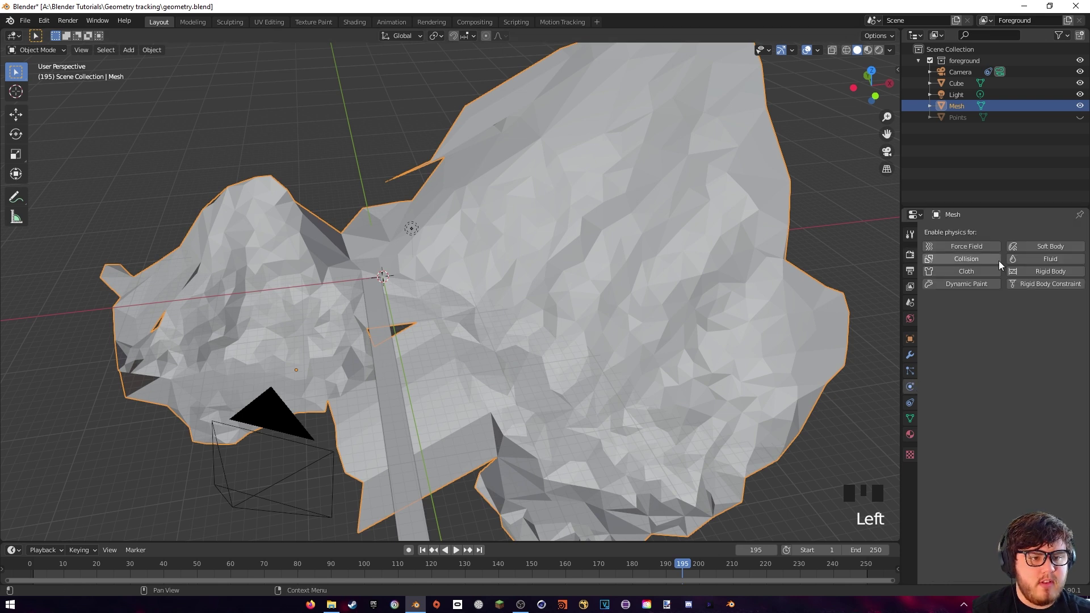
click(1037, 269)
click(1019, 317)
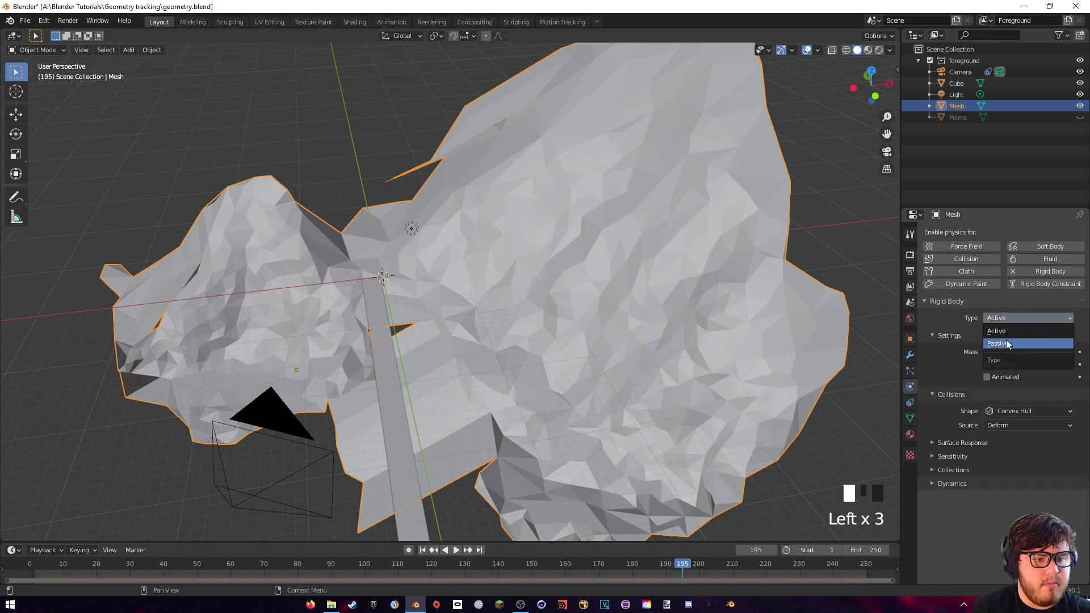
click(1006, 339)
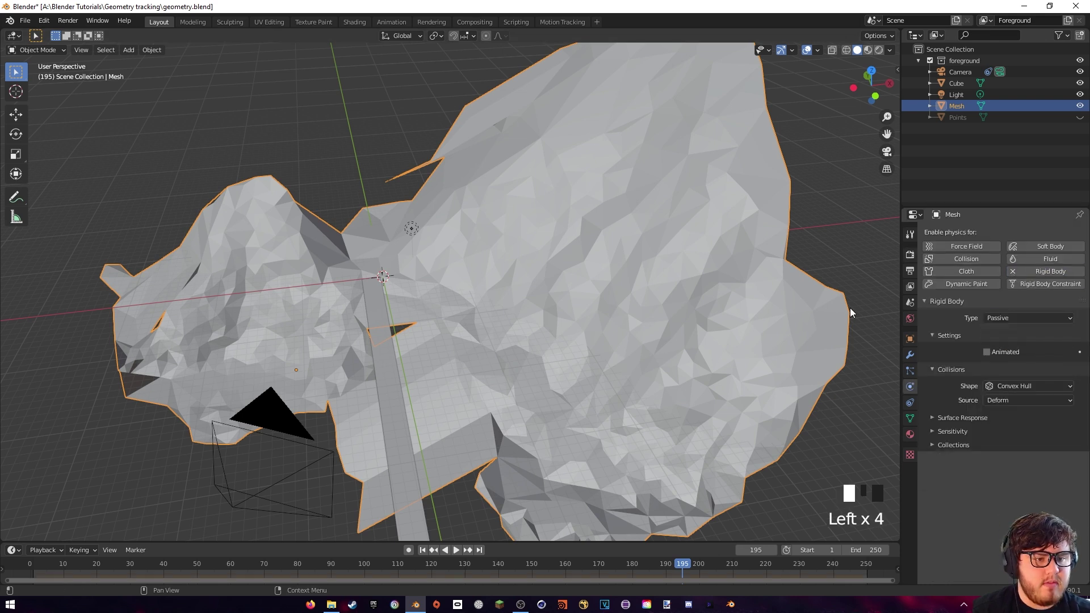
Add a rigid body to the bridge Cube and set its type to Passive.
click(389, 370)
click(1041, 273)
drag(1016, 319, 1003, 343)
Add a new cube and move it up into the air in front of the large cliff slope.
middle_drag(594, 370, 565, 367)
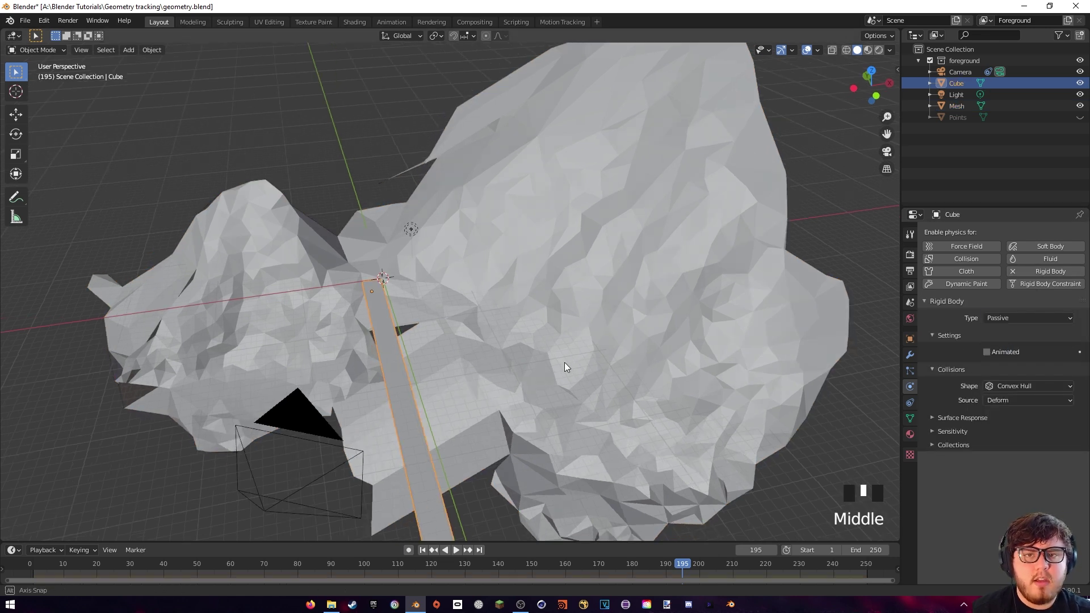
key(shift+a)
mouse_move(417, 241)
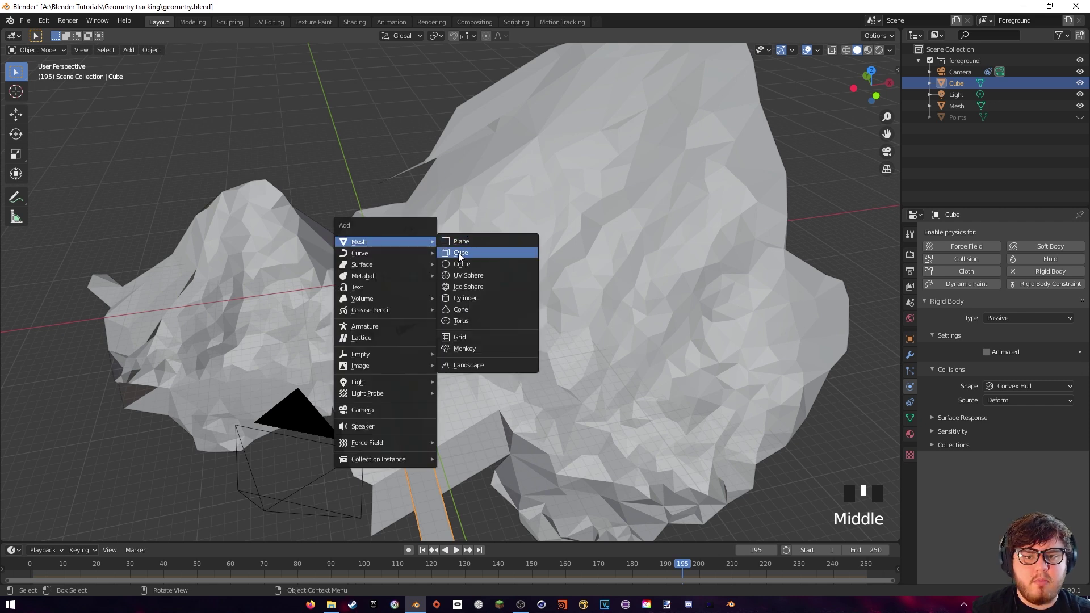
click(458, 253)
key(g)
key(g)
click(629, 118)
middle_drag(629, 117, 674, 150)
key(g)
click(523, 175)
Duplicate the small cube three times and spread the copies around it above the cliff slope.
key(shift+d)
click(539, 165)
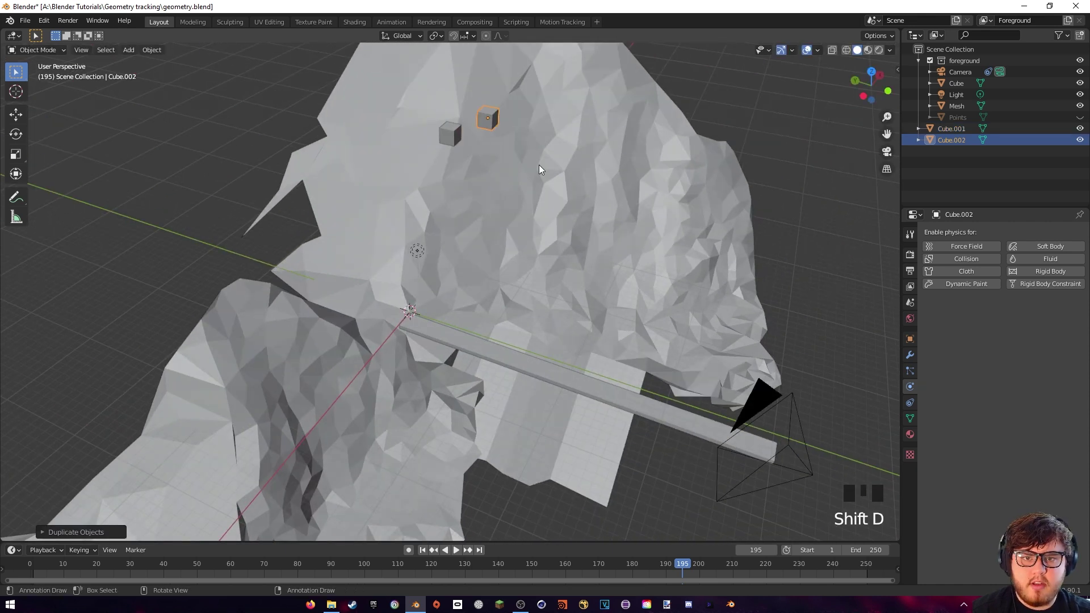
key(shift+d)
click(554, 177)
middle_drag(554, 177, 514, 187)
key(shift+d)
click(458, 183)
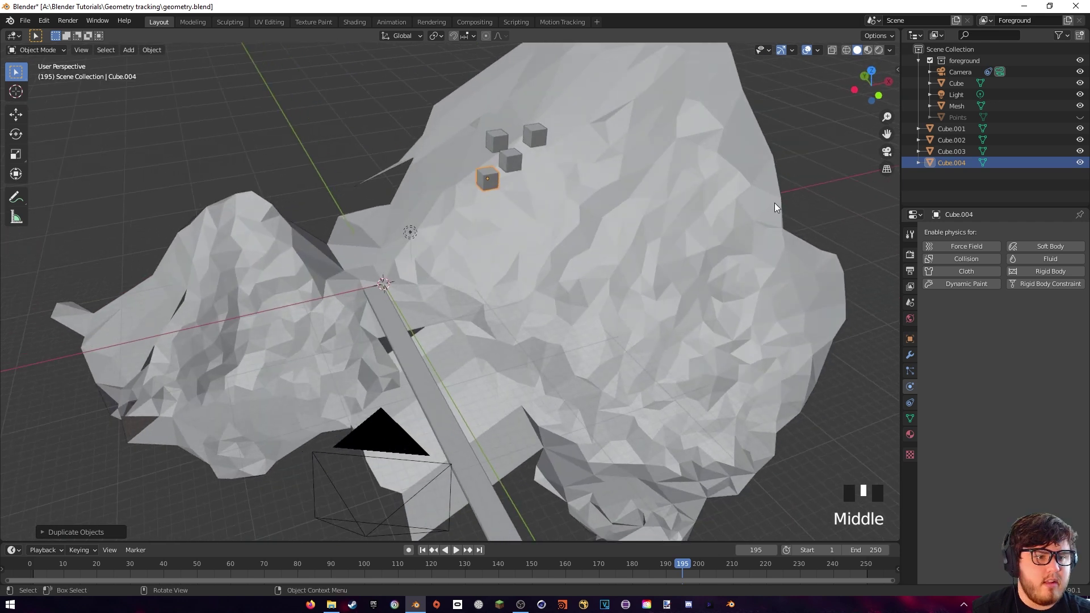
Give Cube.004 an Active rigid body and copy its rigid body settings to the other three small cubes with Copy from Active.
click(1032, 271)
middle_drag(704, 282, 612, 227)
shift+click(523, 183)
shift+click(523, 161)
shift+click(552, 169)
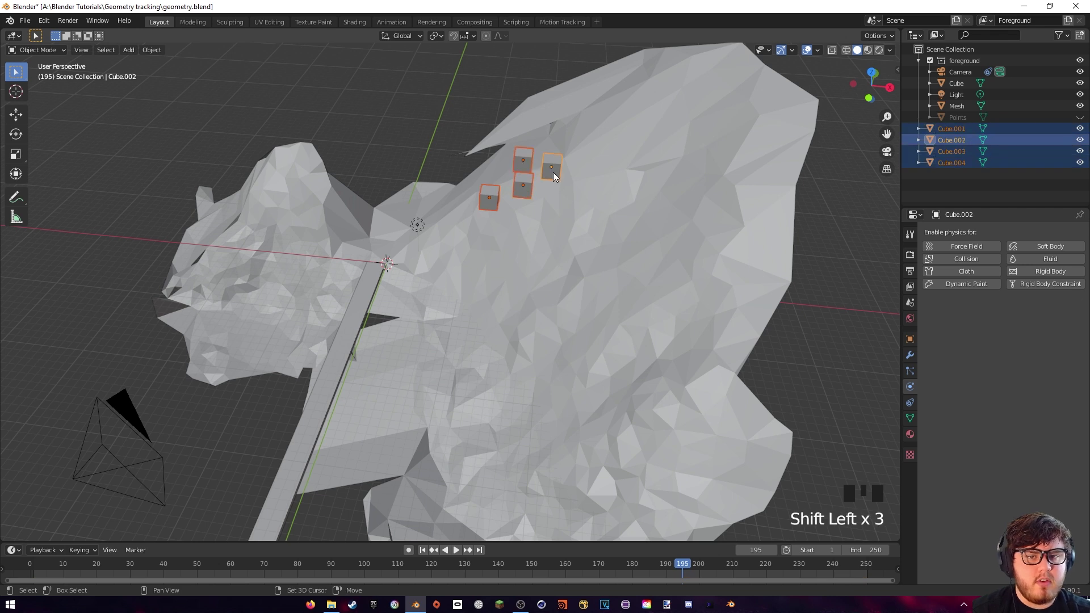
shift+click(490, 199)
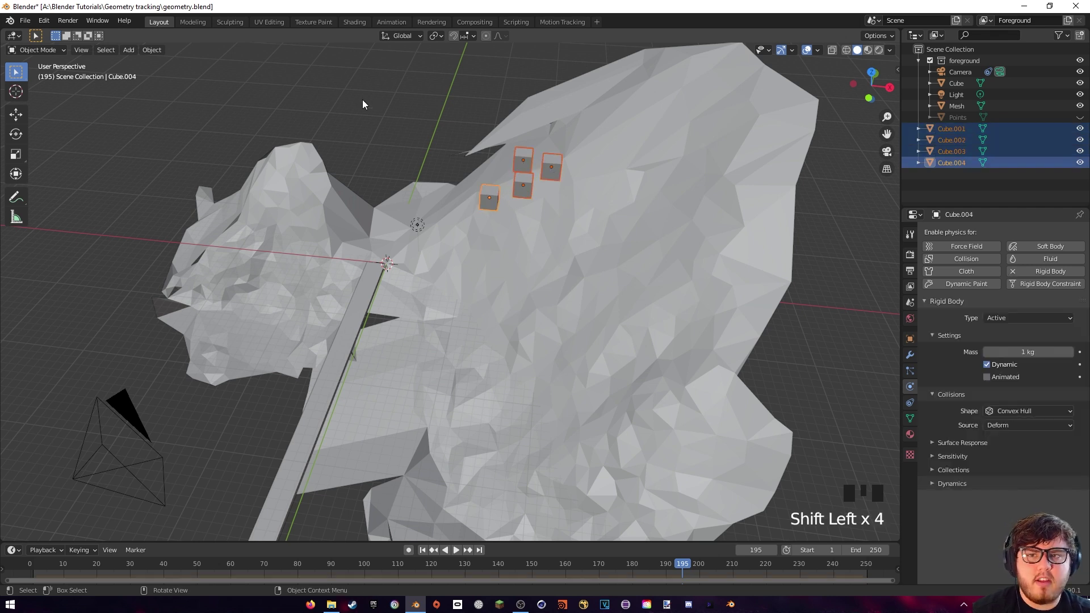
click(152, 50)
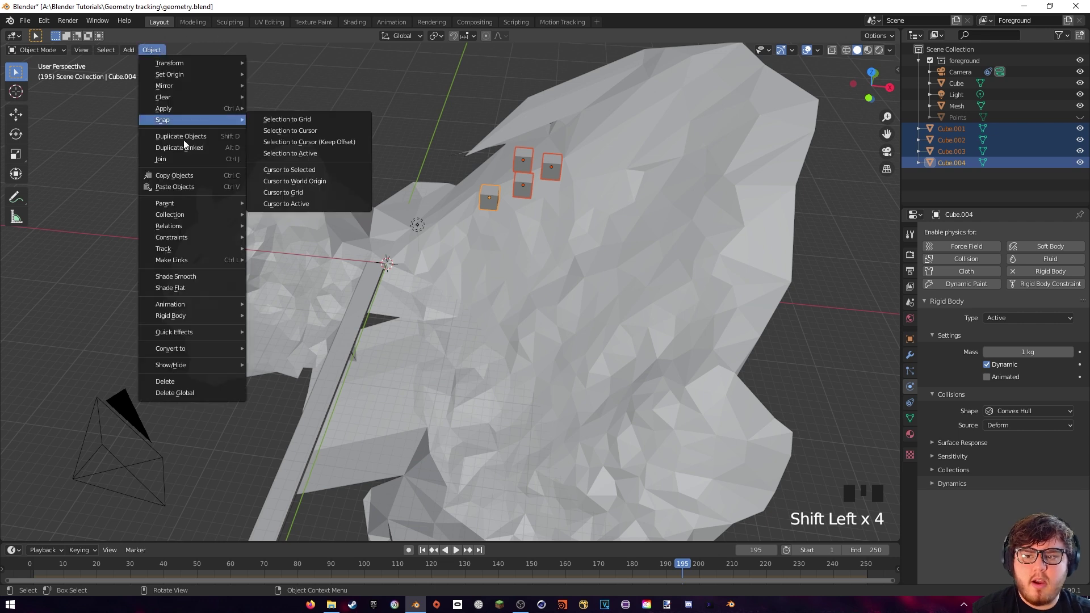
mouse_move(196, 316)
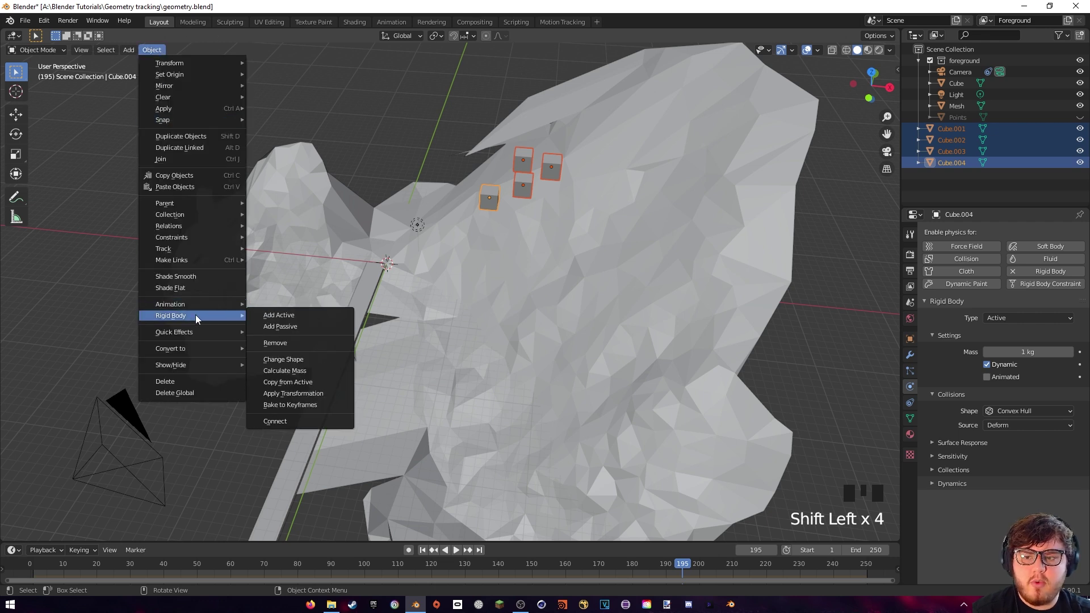
click(288, 381)
Set the rigid body collision shape of the cliff object to Mesh.
middle_drag(288, 379, 512, 236)
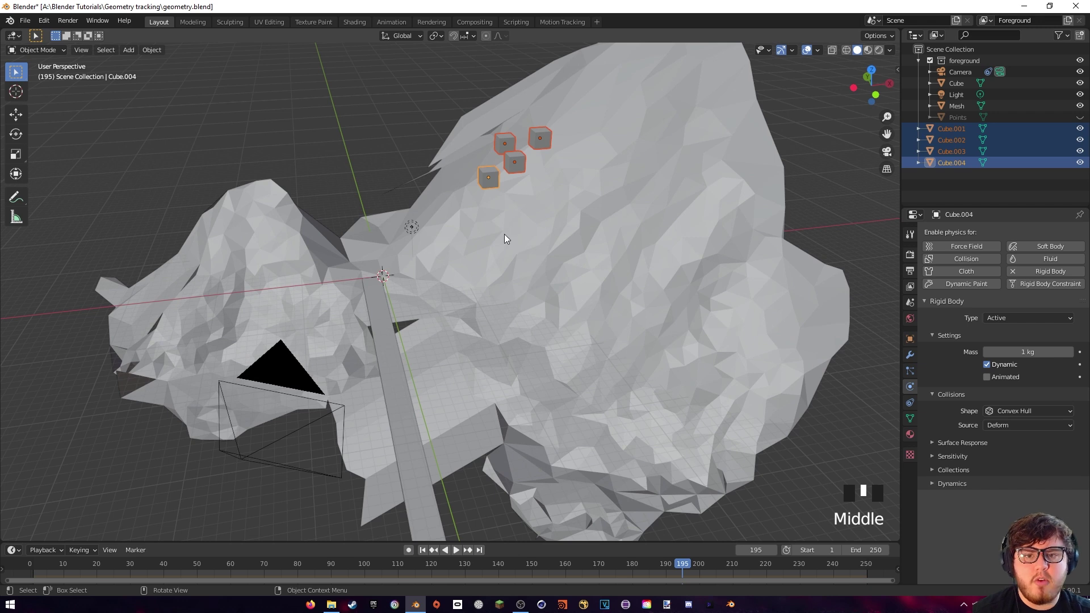
click(497, 232)
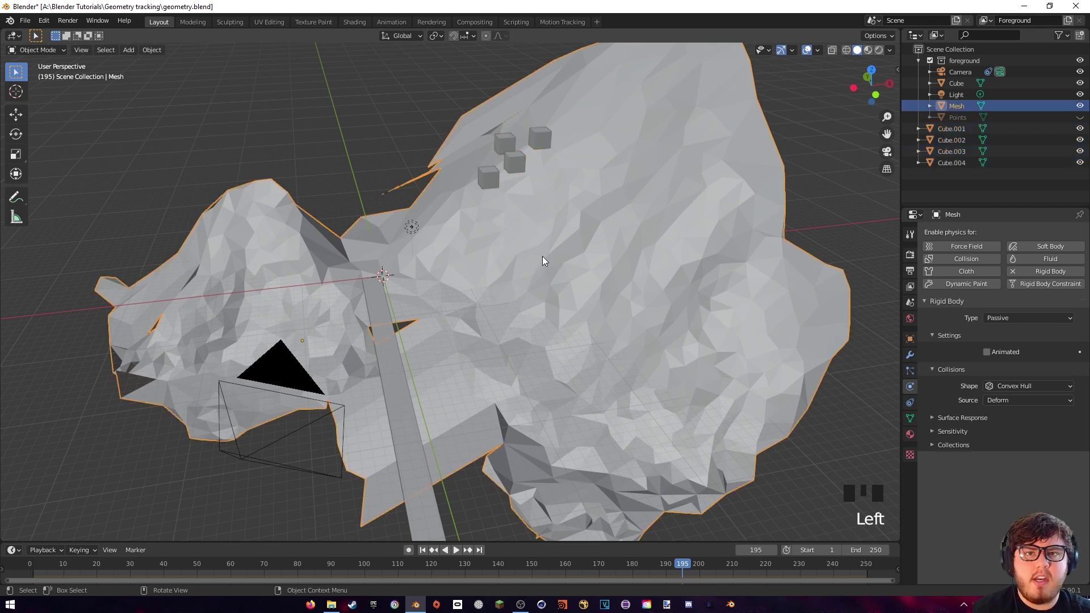
middle_drag(560, 258, 527, 244)
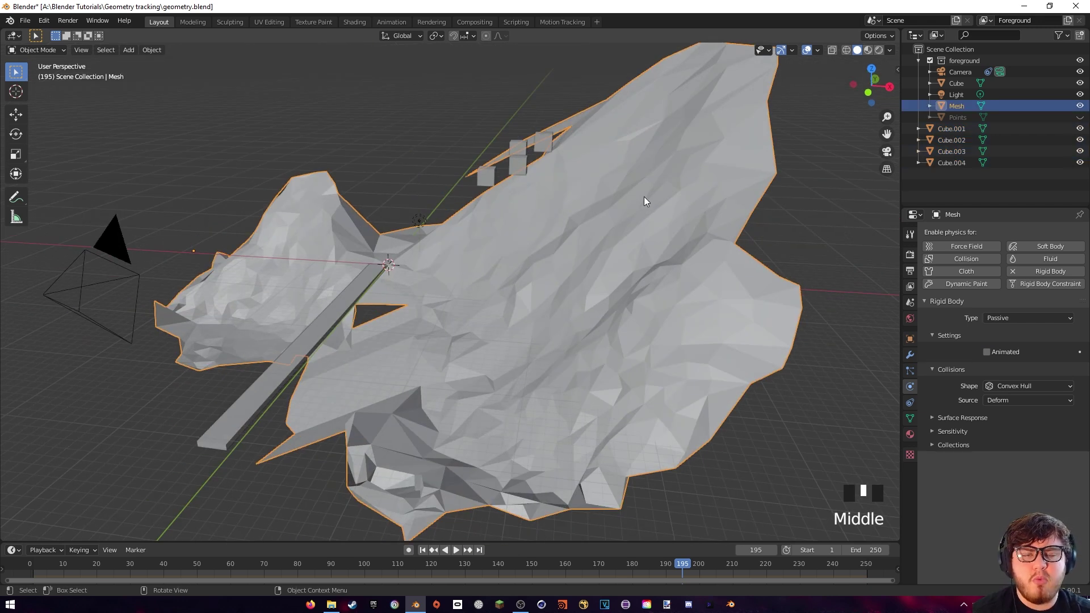
click(990, 386)
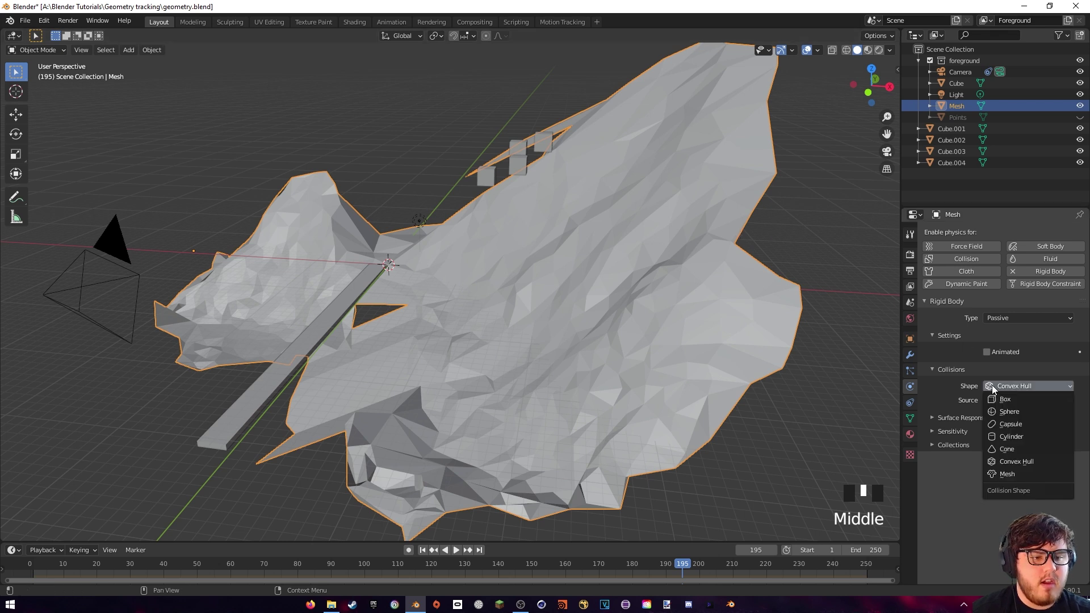
click(1002, 473)
middle_drag(674, 294, 750, 272)
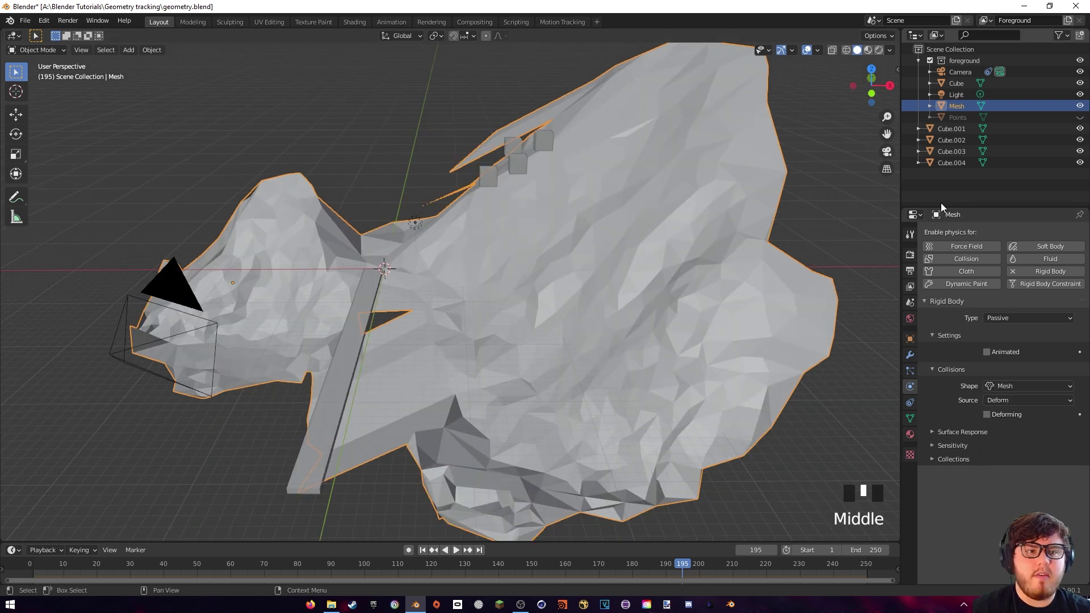
Bake the Rigid Body World cache for the scene and play the simulation from the first frame.
click(910, 303)
click(925, 346)
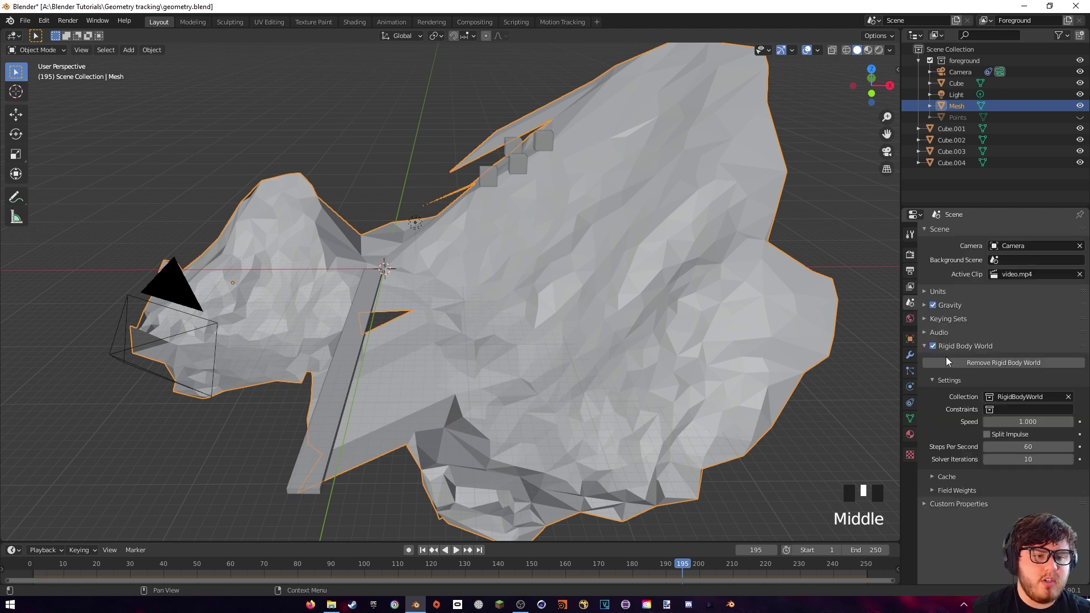
click(933, 479)
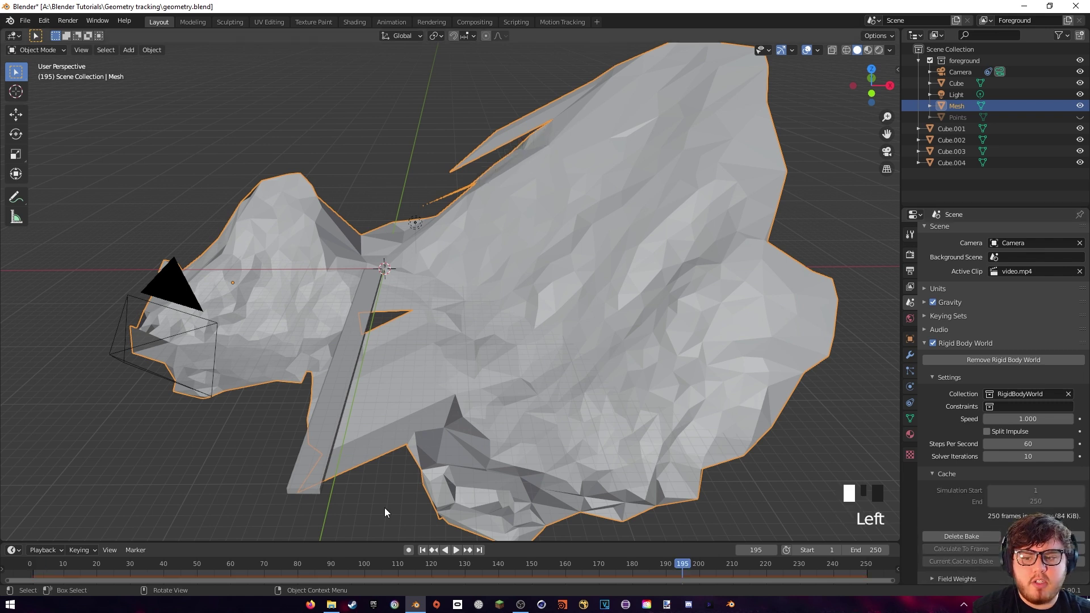
click(422, 550)
click(456, 549)
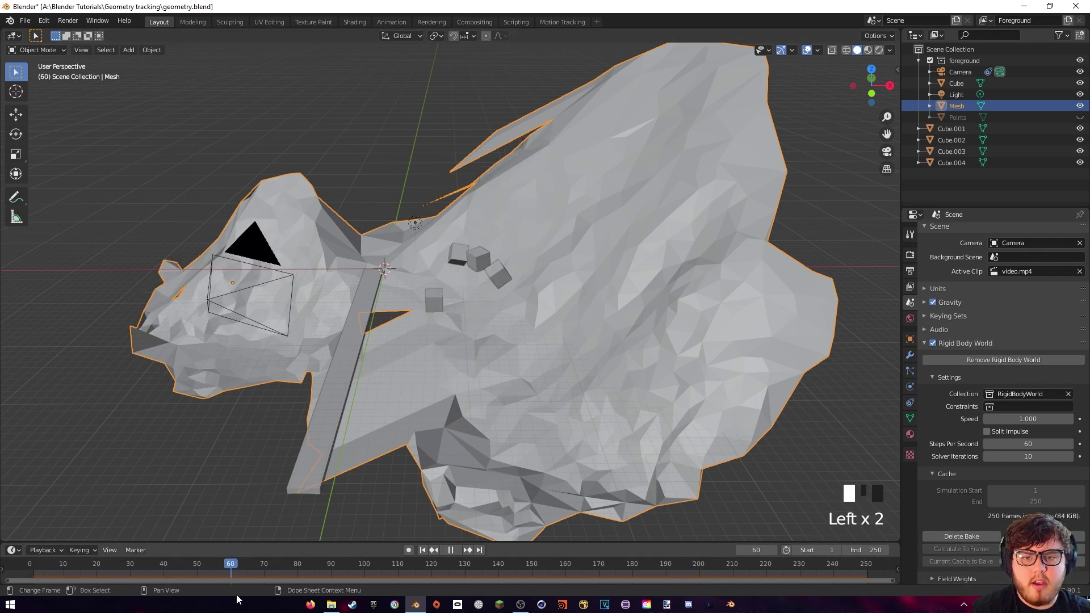
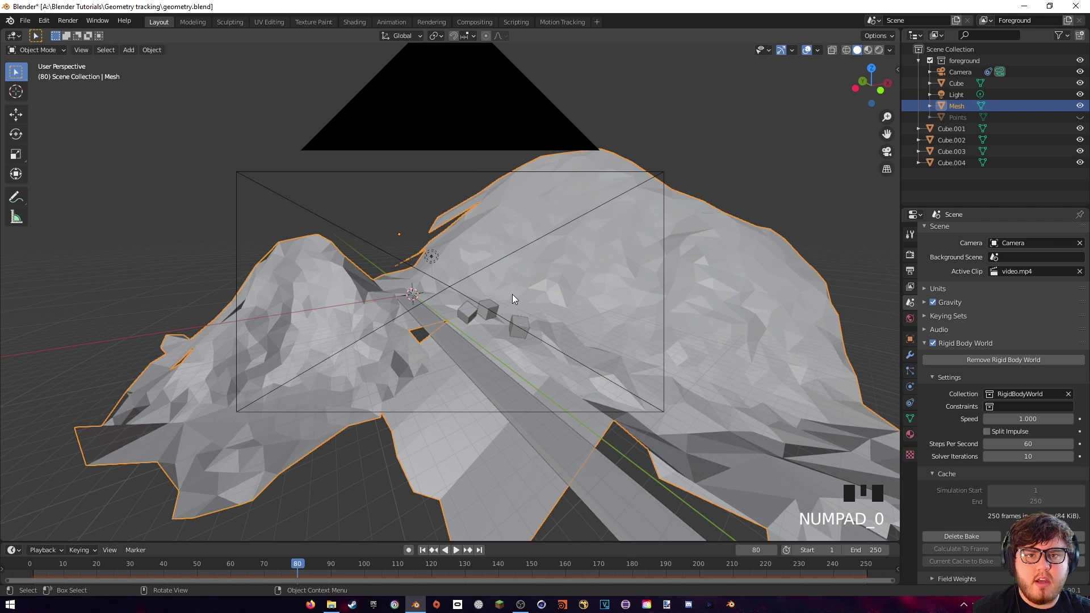
View frame 80 through the scene camera in Rendered shading, framing the bridge and the falling cubes.
key(z)
click(511, 130)
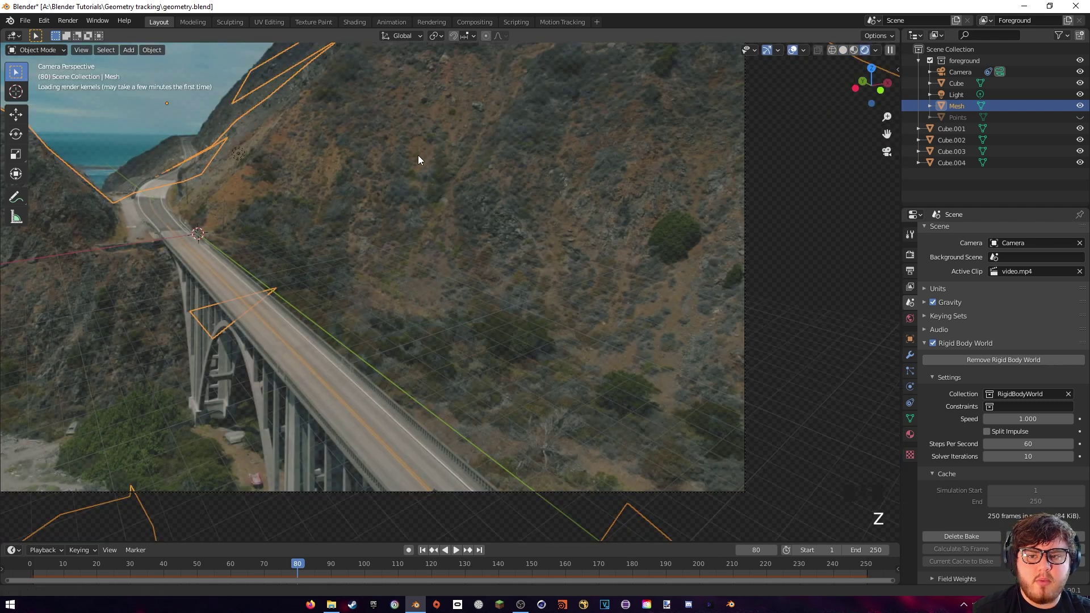
shift+middle_drag(418, 155, 531, 158)
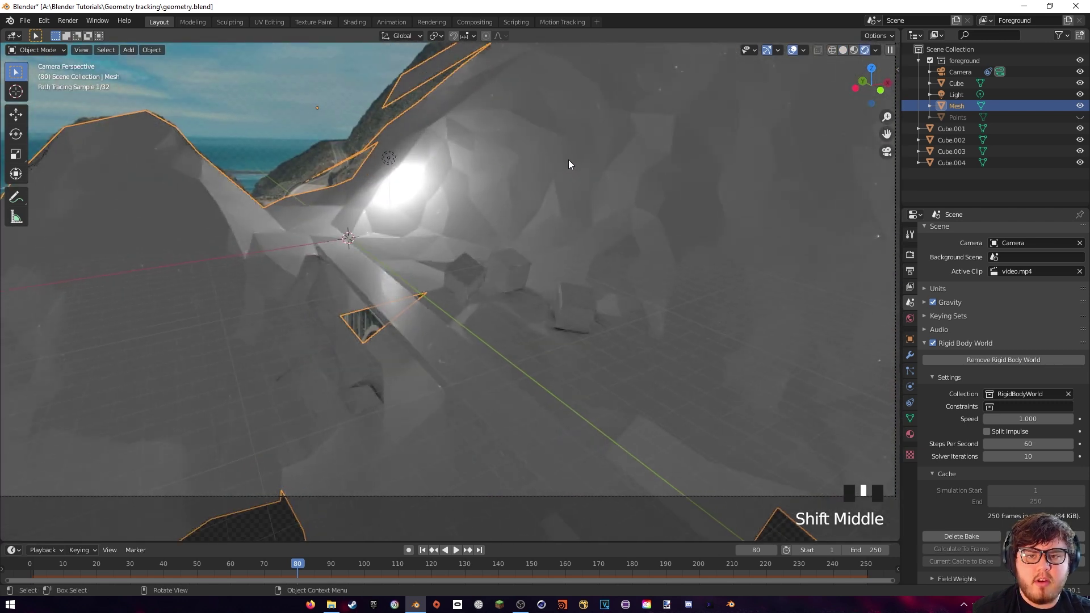
Enable Shadow Catcher in the visibility settings of the cliff Mesh object.
click(458, 175)
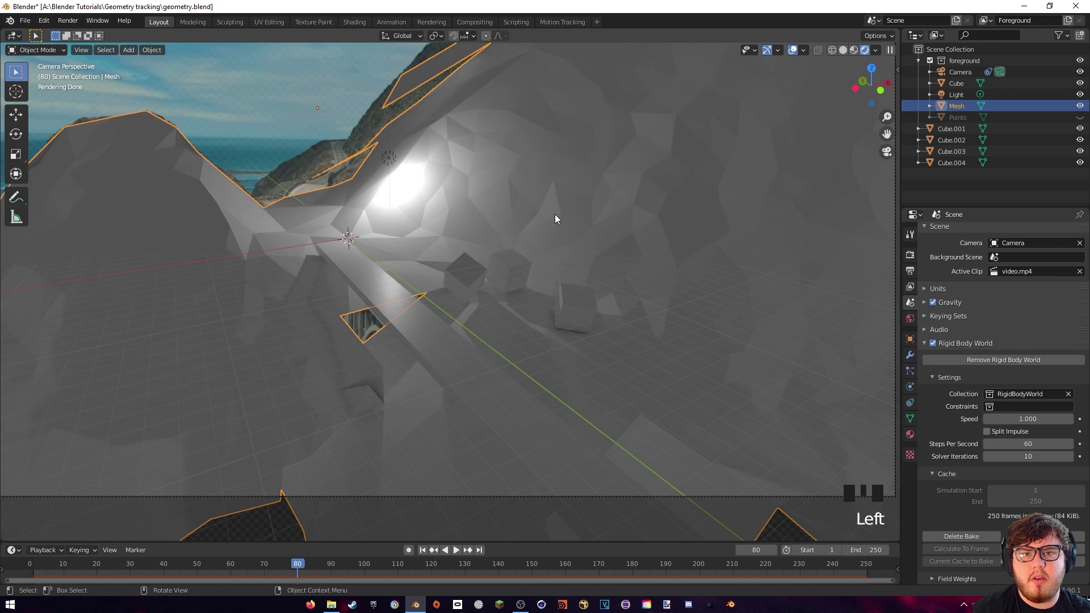
click(910, 371)
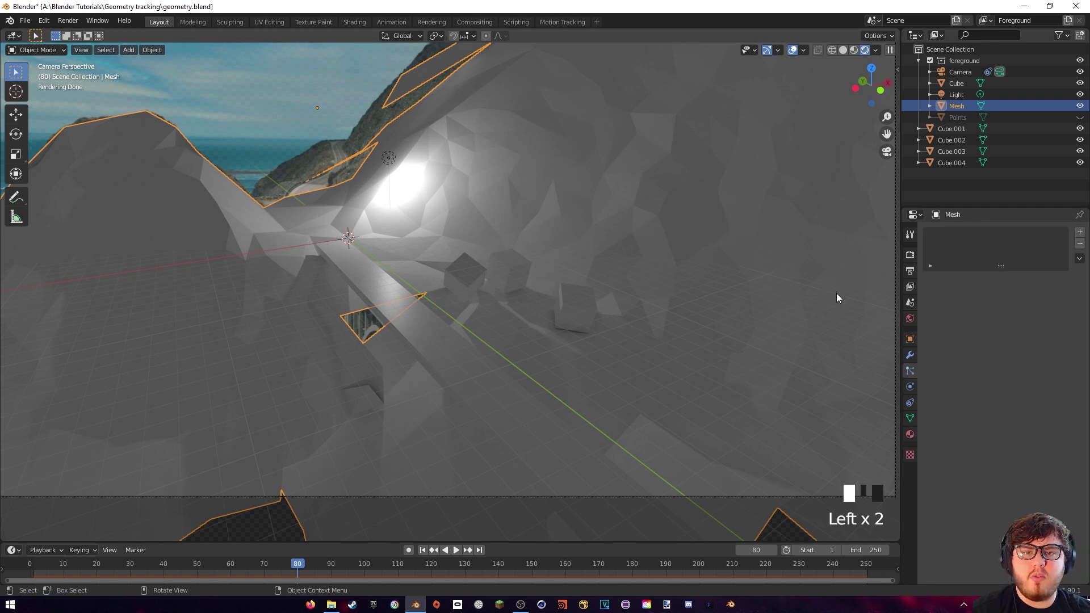
click(910, 339)
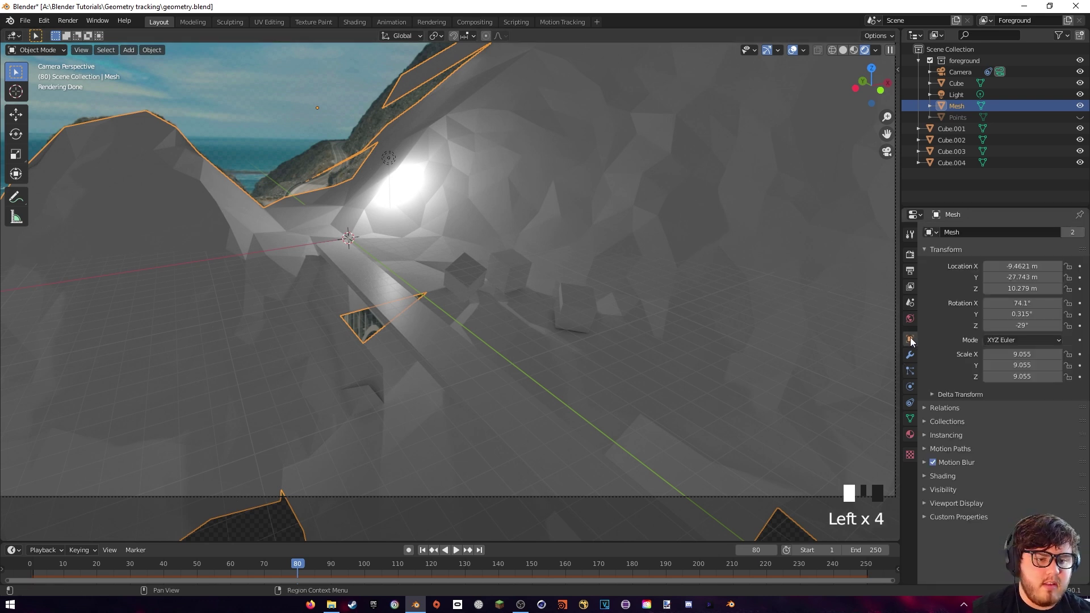
click(931, 489)
scroll(960, 451, down, 5)
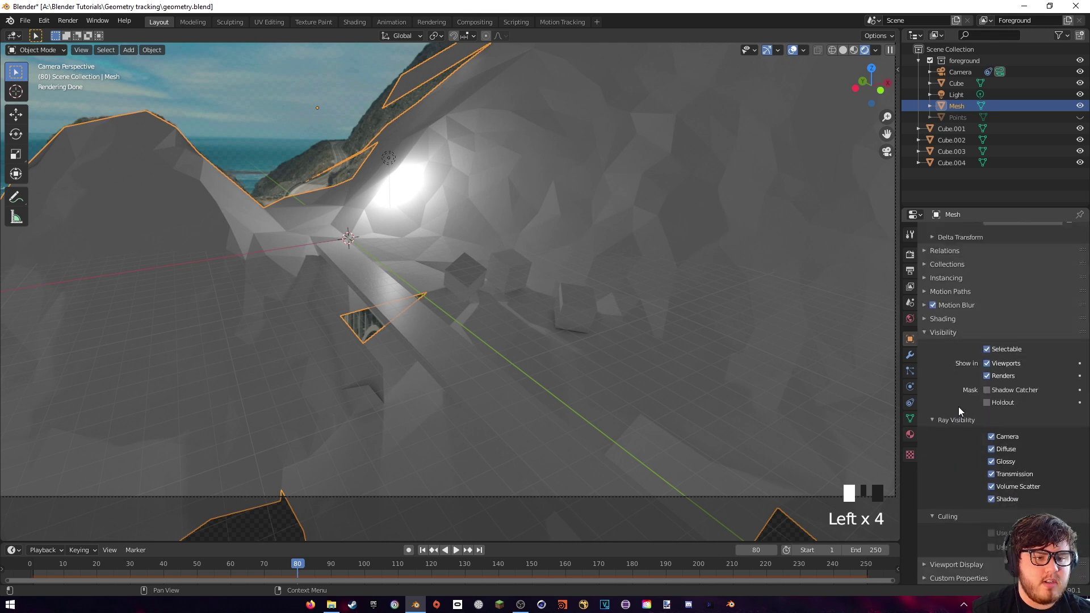
click(988, 390)
Make the bridge Cube a shadow catcher as well and reselect the cliff mesh.
click(463, 359)
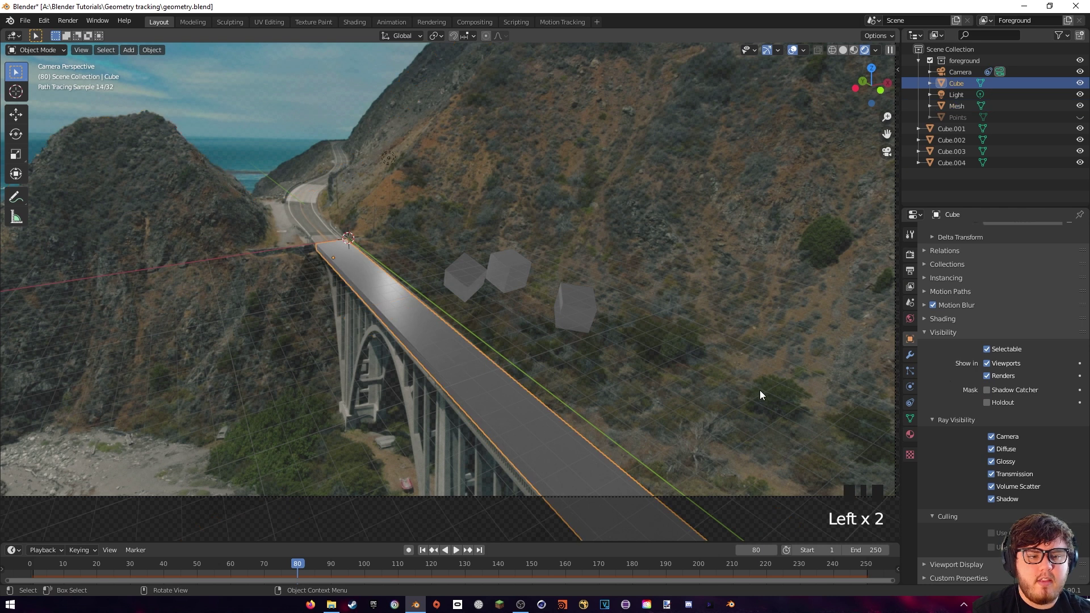
click(988, 390)
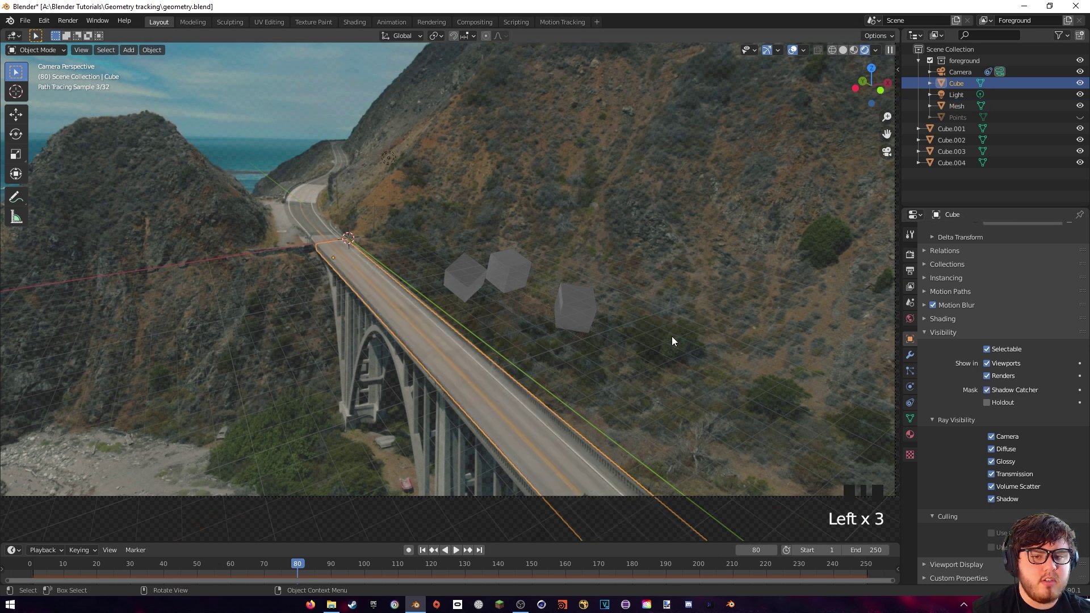
click(610, 246)
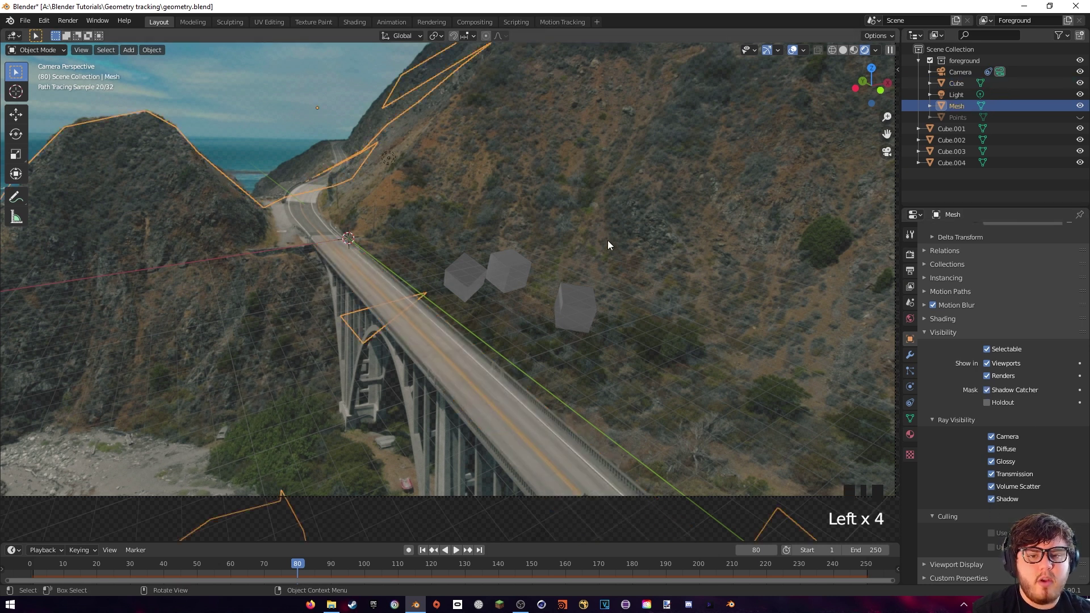
Move the light horizontally away from the large slope and raise it along Z into the sky, back in the camera view.
click(393, 156)
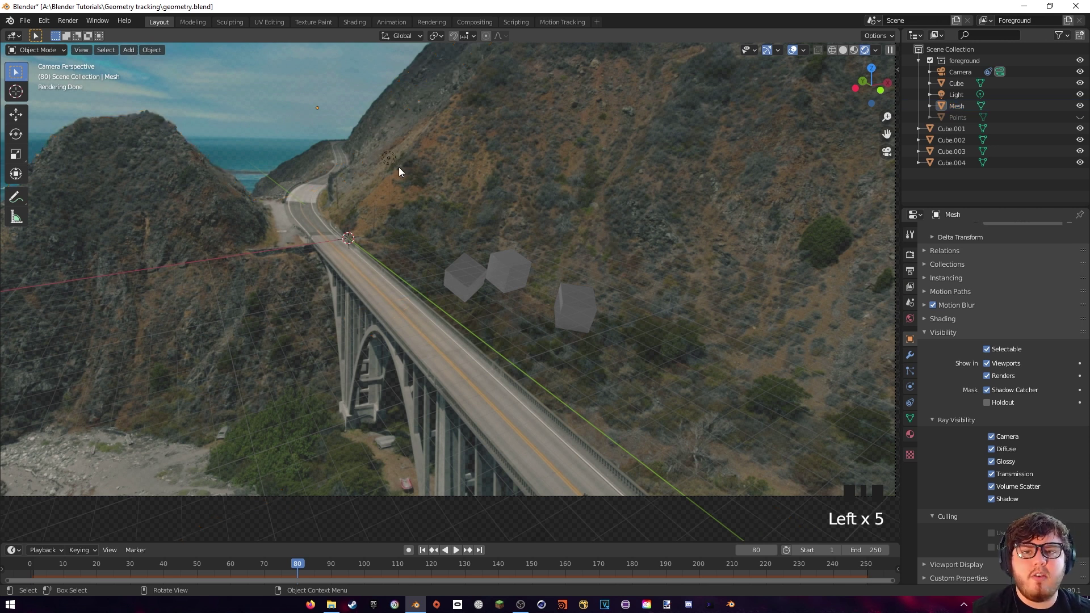
click(393, 158)
key(g)
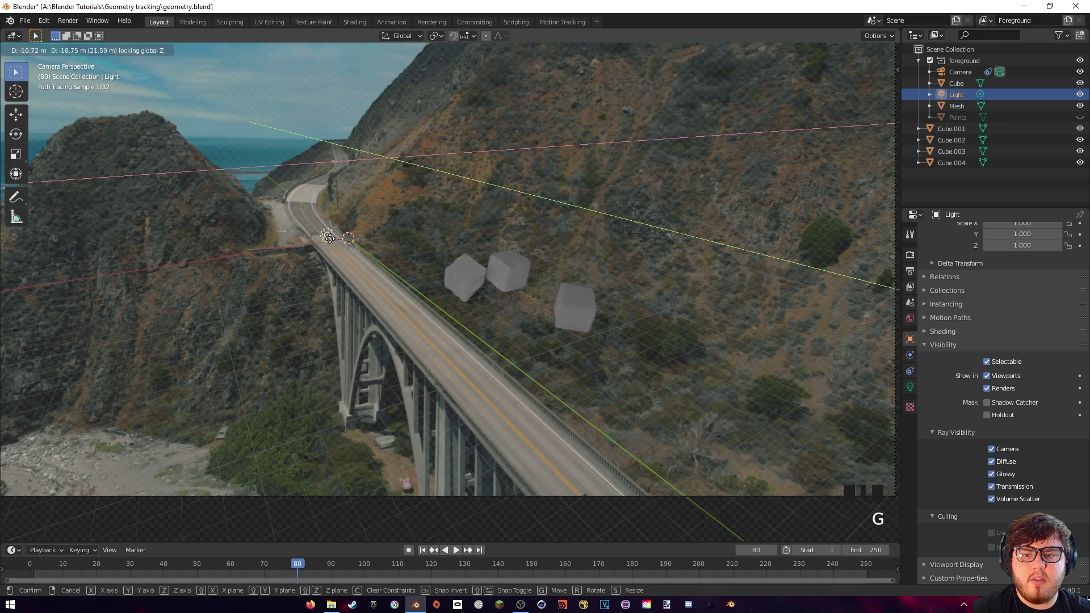
click(306, 245)
key(g)
key(z)
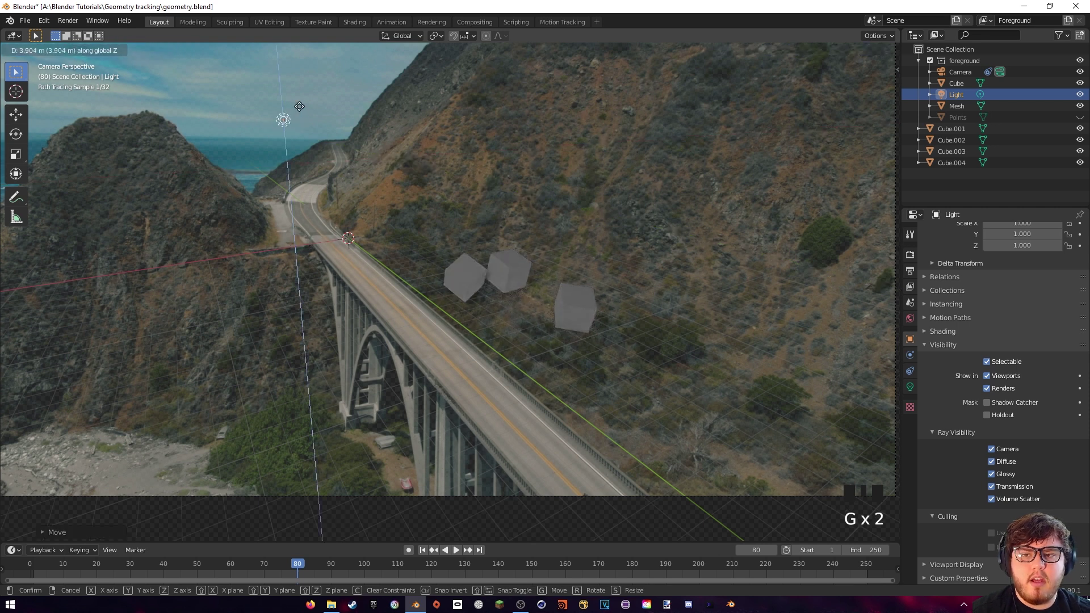
click(343, 149)
middle_drag(343, 149, 396, 186)
scroll(561, 246, down, 3)
middle_drag(561, 249, 482, 262)
key(KP_0)
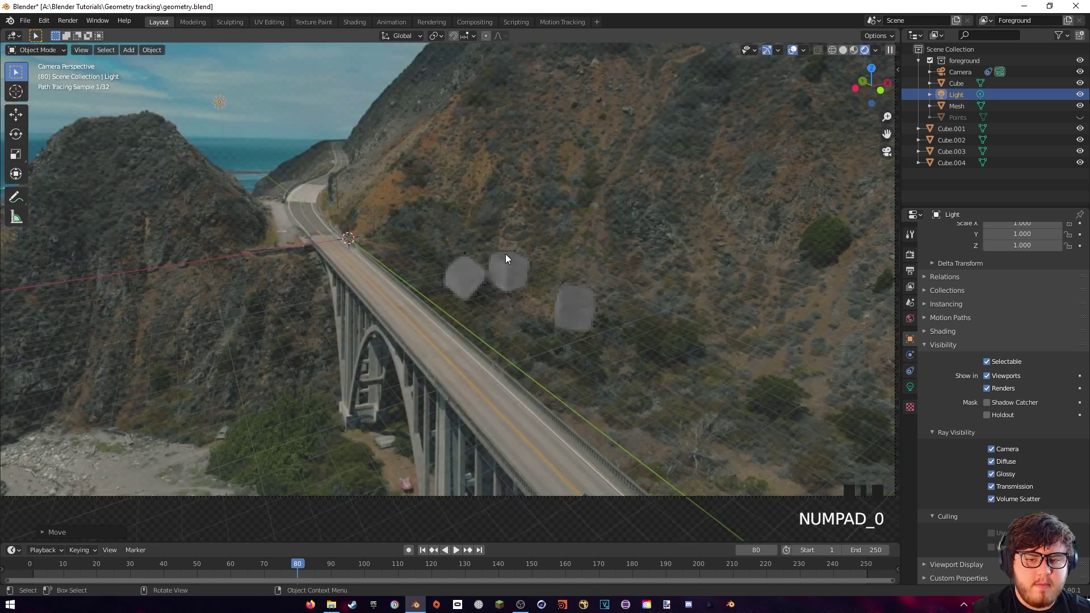
Set the point light's power to 10000 W.
click(910, 386)
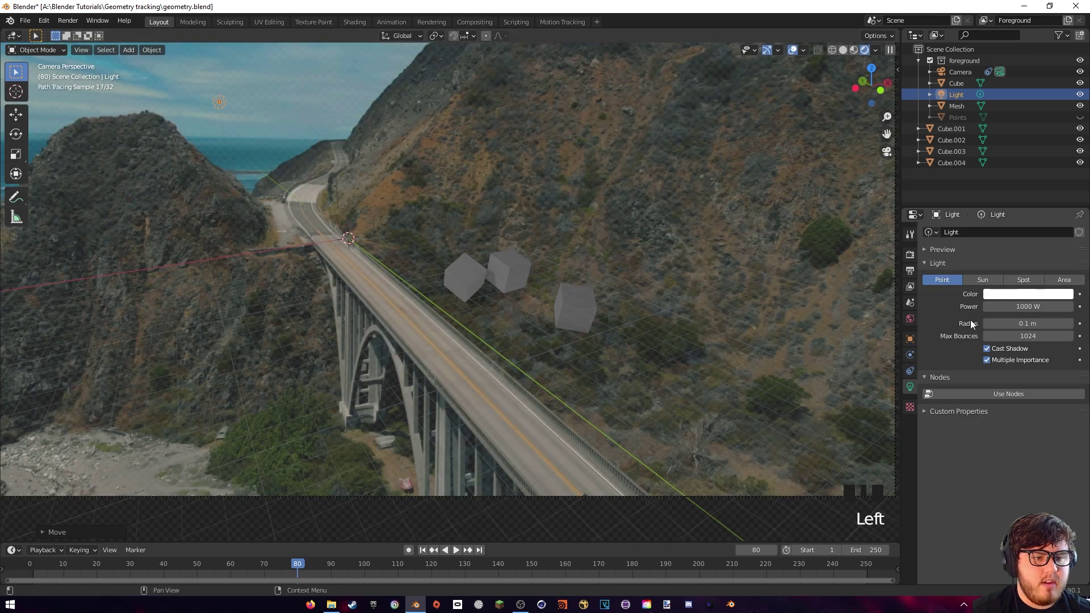
click(1028, 307)
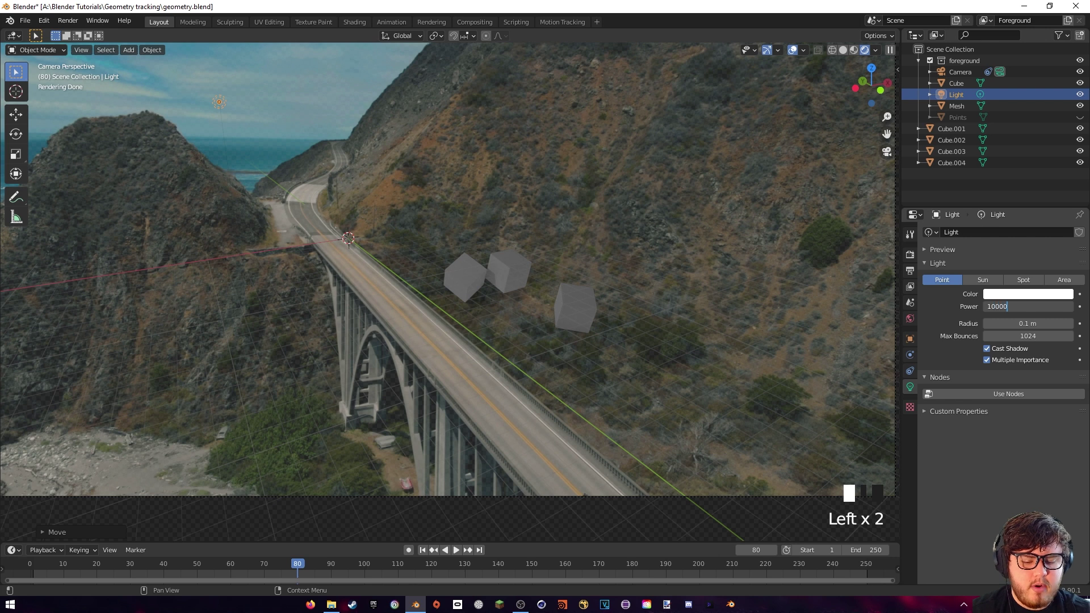
text(0)
key(Return)
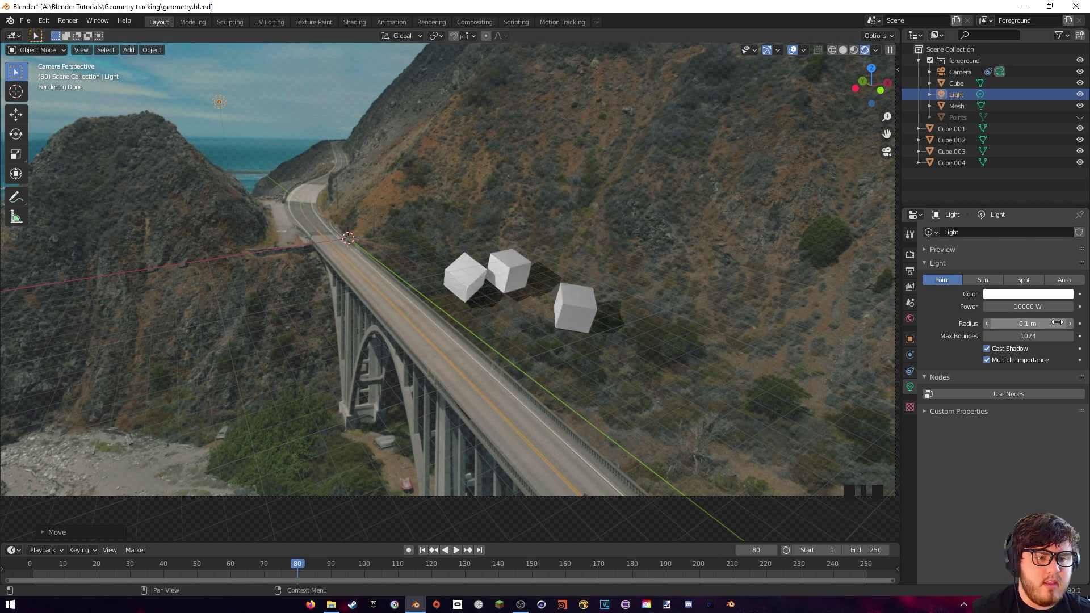
Increase the point light's radius to 0.17 m to soften the cube shadows.
scroll(724, 316, up, 3)
scroll(723, 321, up, 1)
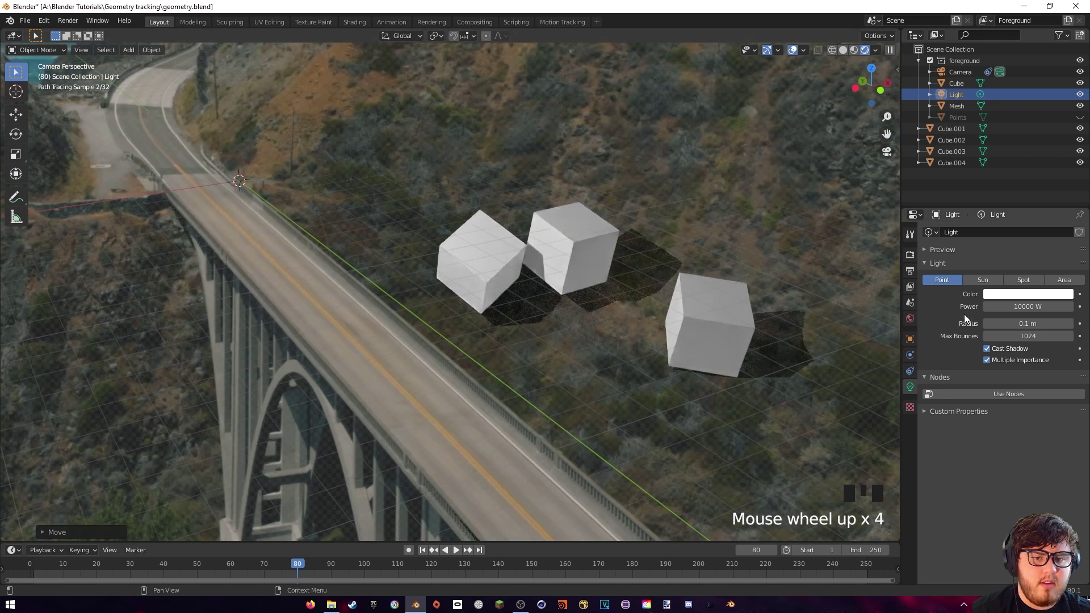
click(1070, 324)
click(1070, 324)
click(1070, 325)
click(1071, 324)
click(1070, 325)
click(1071, 324)
click(1070, 324)
click(1071, 324)
click(1070, 324)
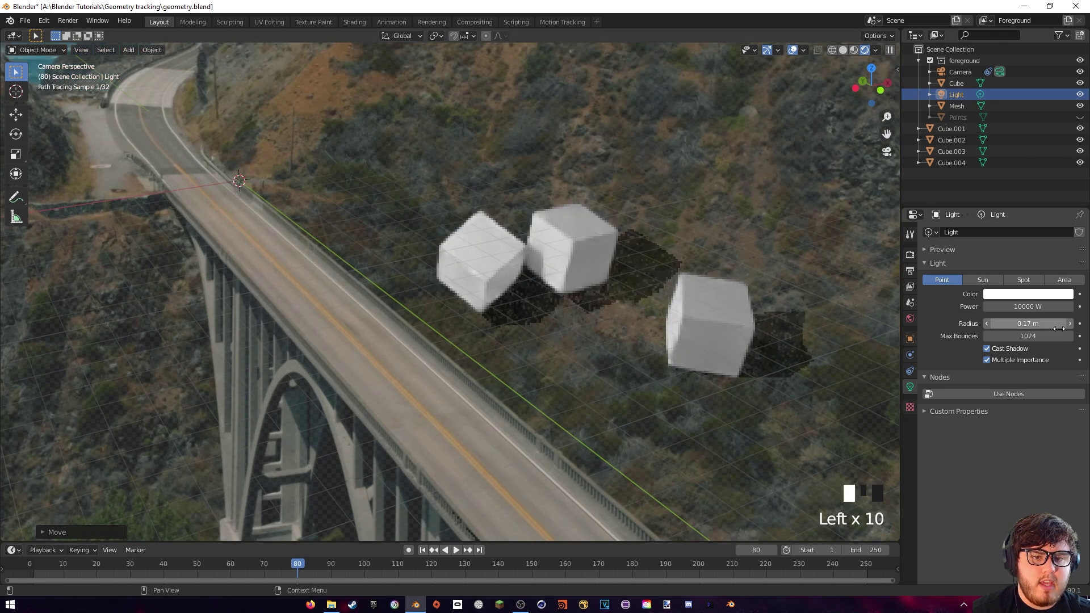
Raise the light's radius further to 0.21 m, comparing the cube shadows with the real shadows under the bridge.
scroll(820, 348, up, 3)
shift+middle_drag(818, 330, 628, 316)
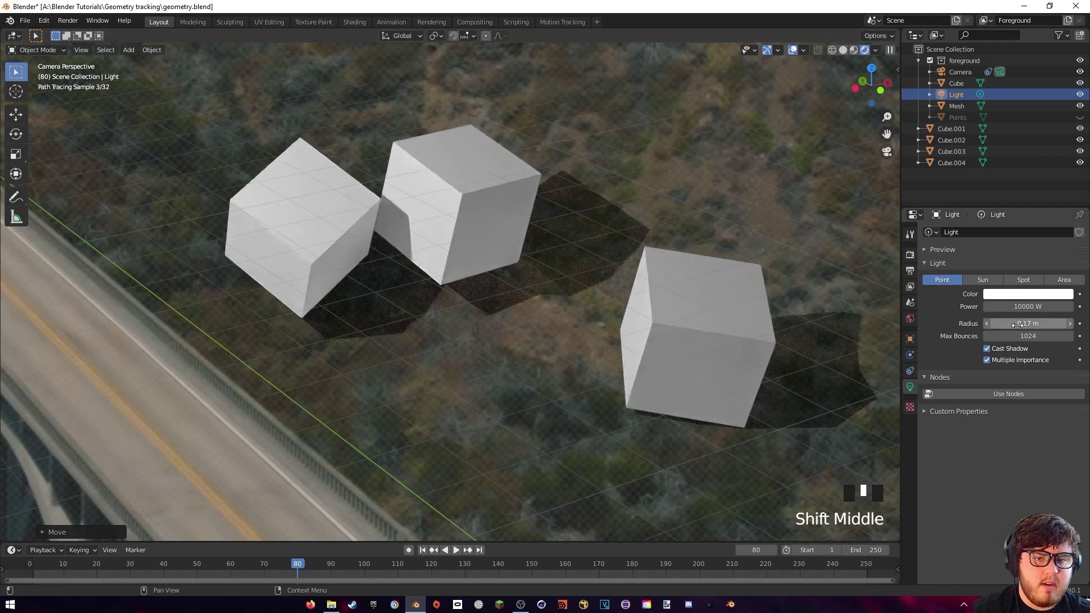
click(1070, 324)
click(1070, 324)
shift+middle_drag(823, 297, 414, 404)
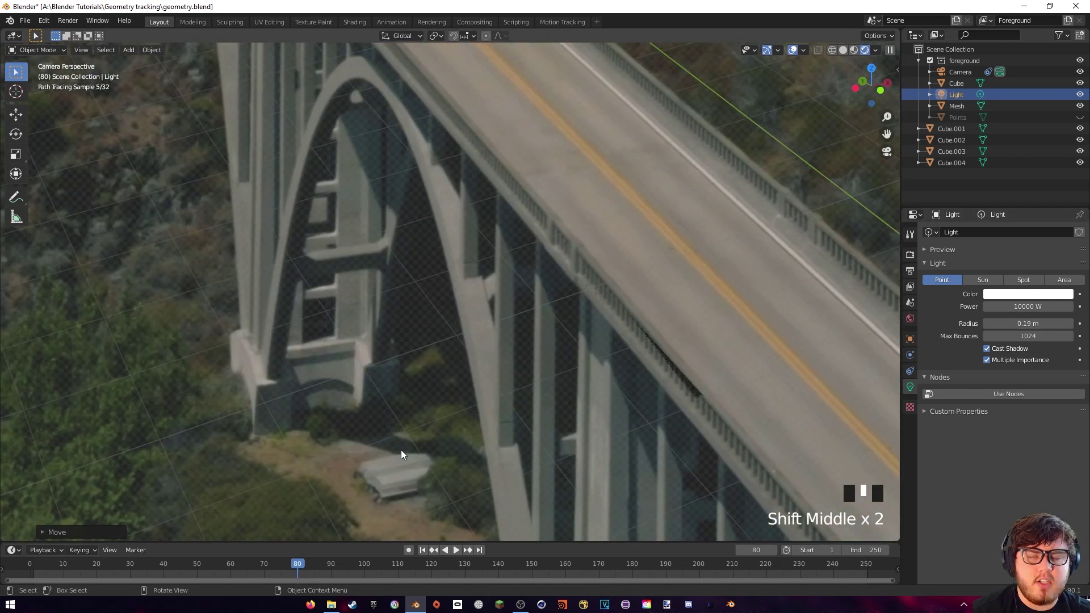
scroll(778, 375, down, 5)
shift+middle_drag(776, 339, 643, 422)
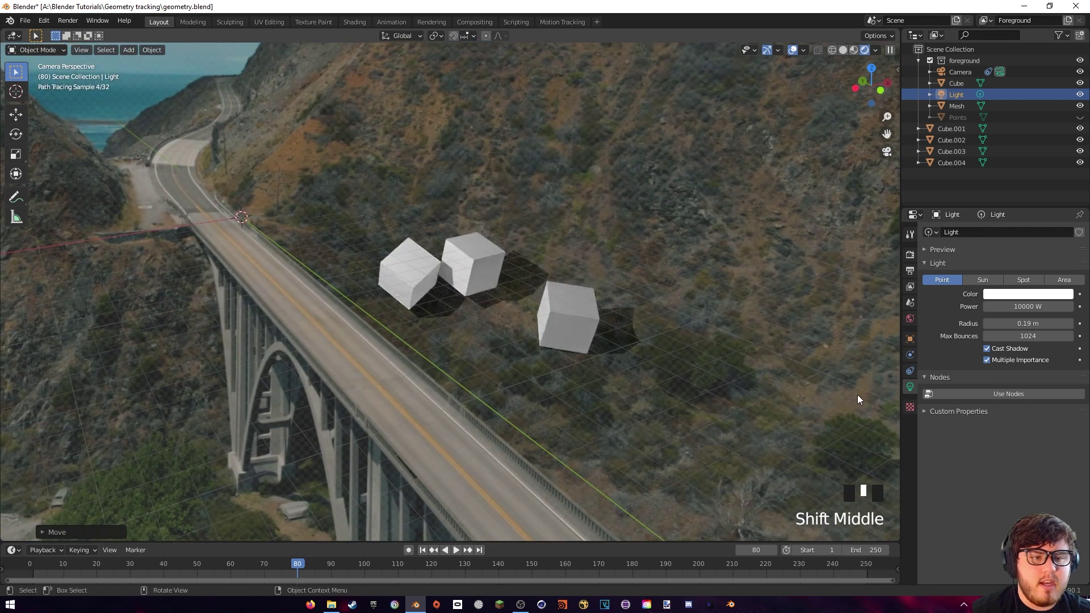
scroll(731, 407, up, 5)
shift+middle_drag(730, 407, 718, 370)
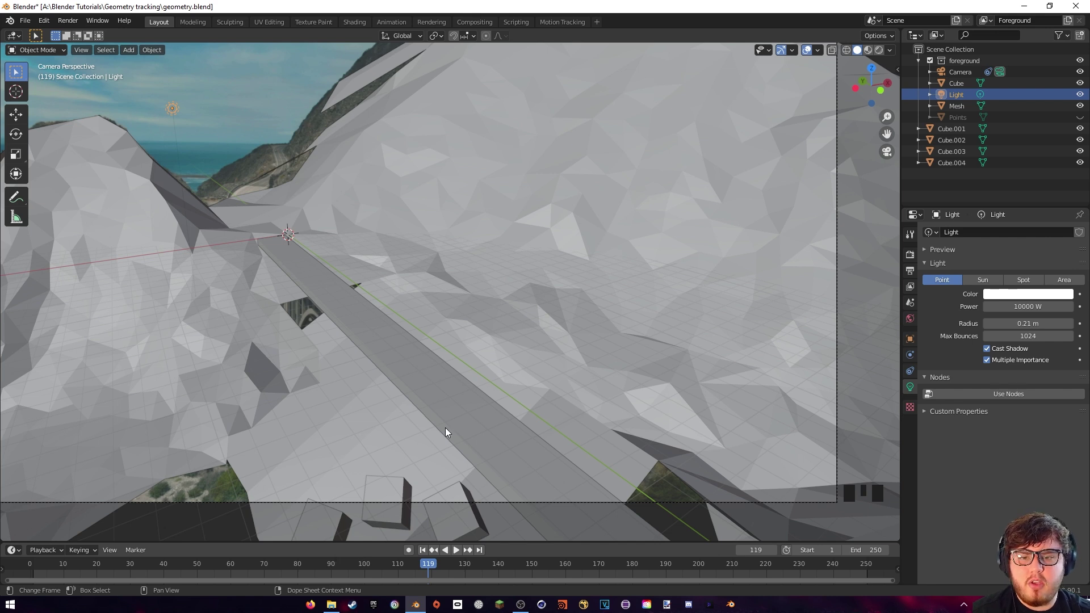
Render frame 99 as a still image and zoom in on the cubes beside the bridge in the result.
key(KP_0)
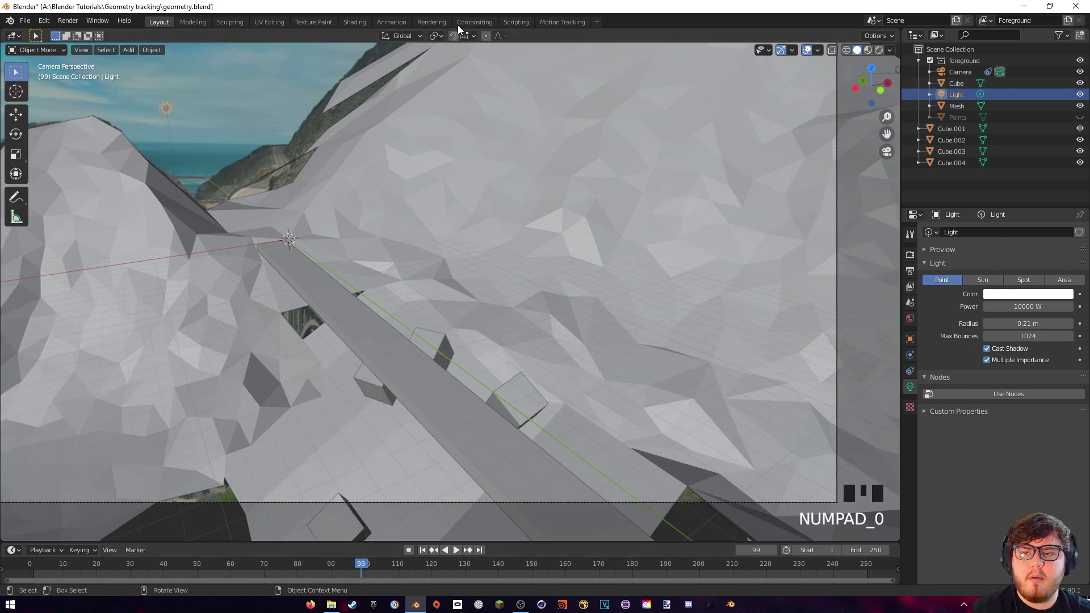
click(69, 21)
click(85, 39)
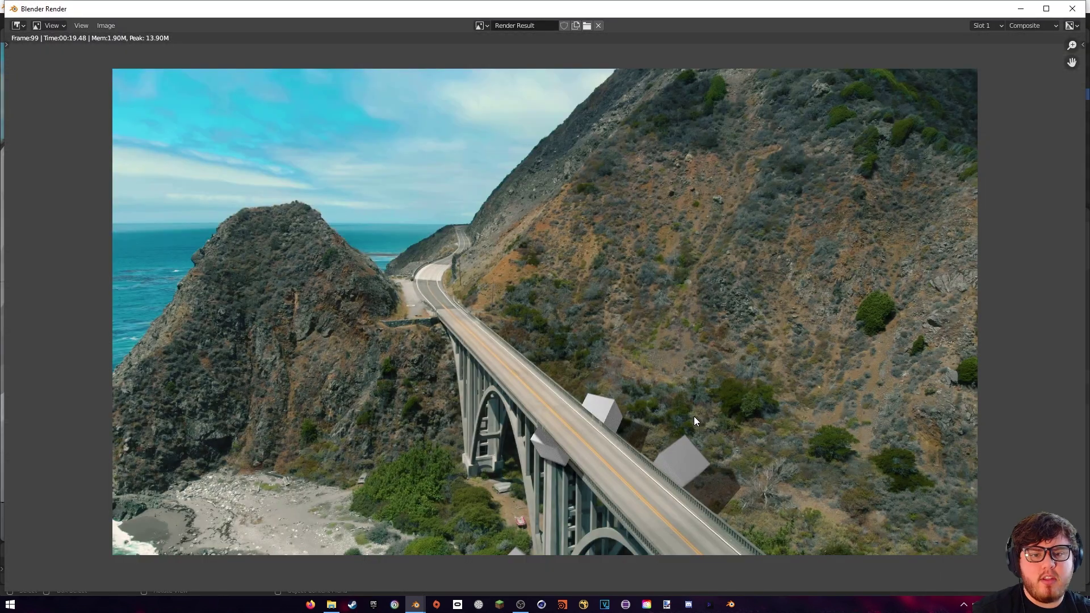
scroll(694, 416, up, 5)
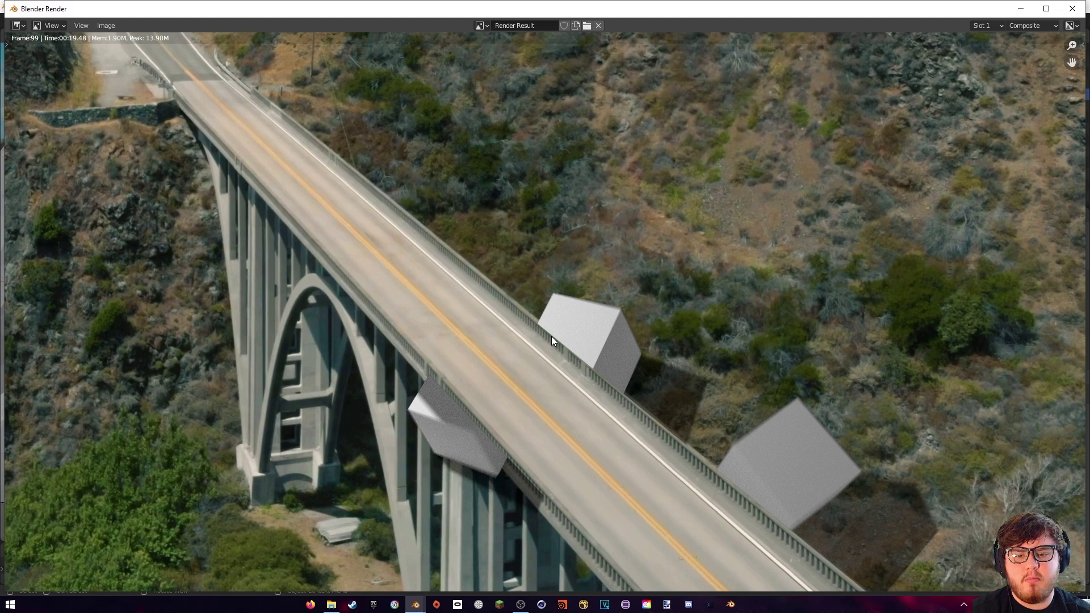
middle_drag(453, 441, 435, 373)
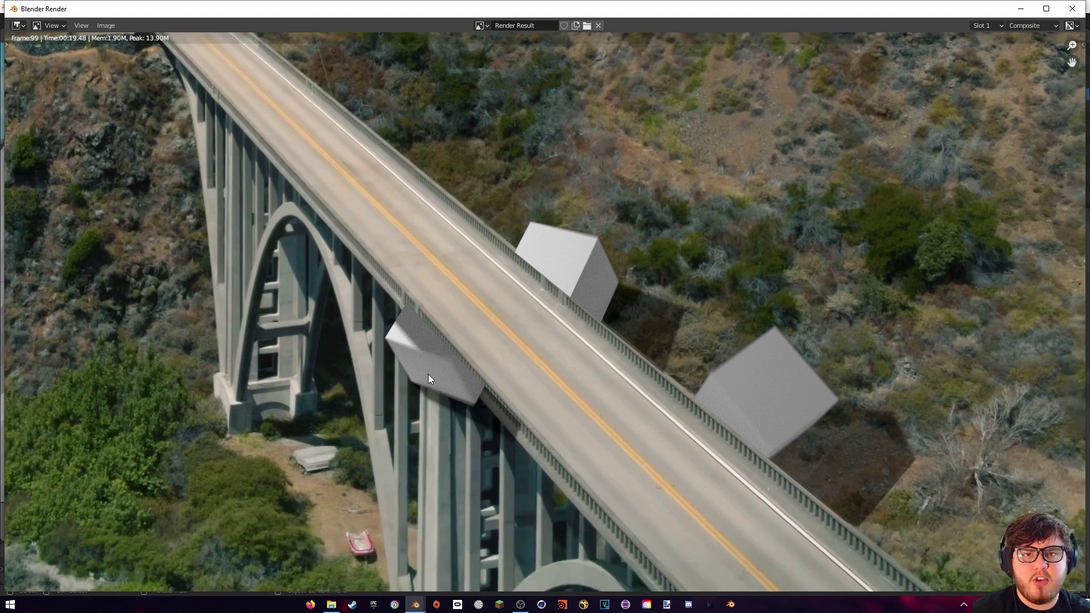
Examine the cubes and their shadows across the whole rendered frame, and close the render result.
scroll(428, 376, down, 7)
scroll(435, 382, up, 3)
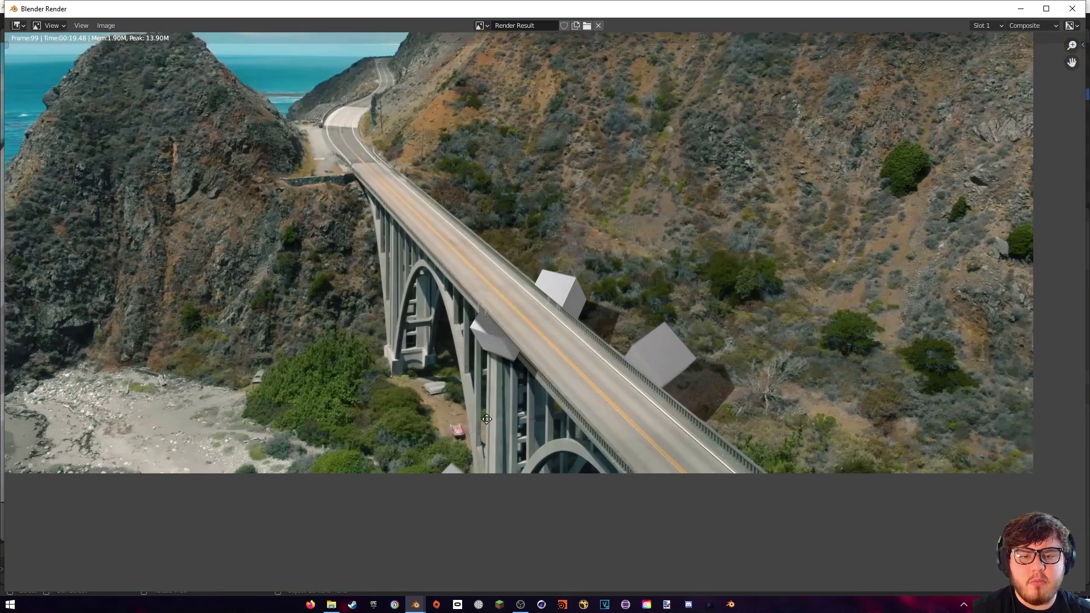
middle_drag(487, 419, 479, 430)
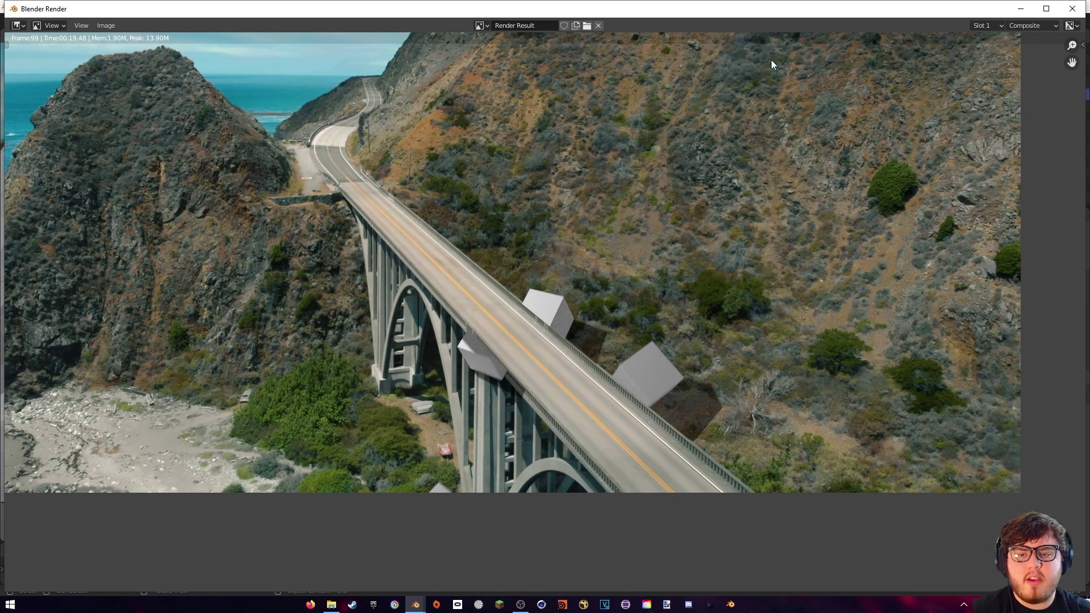
click(1073, 9)
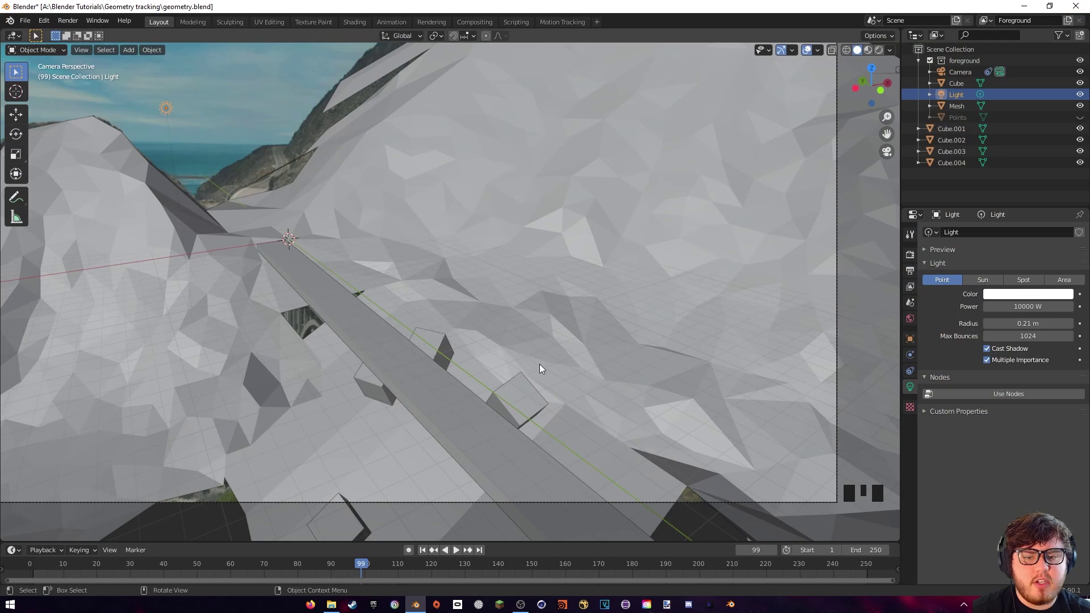
Turn off the camera's background images and set the animation's end frame to 80.
click(947, 73)
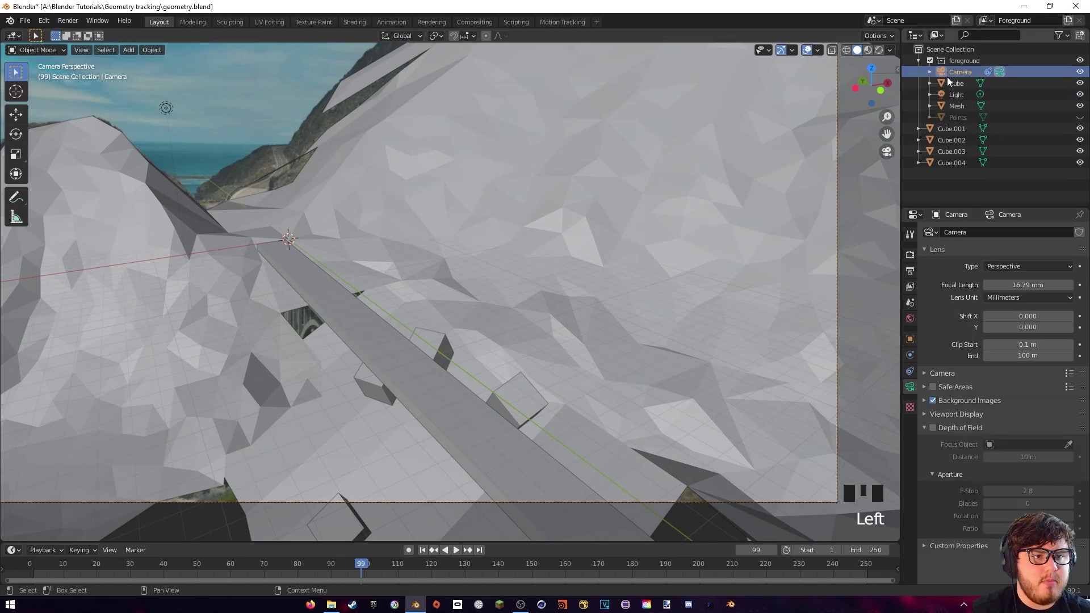
click(933, 401)
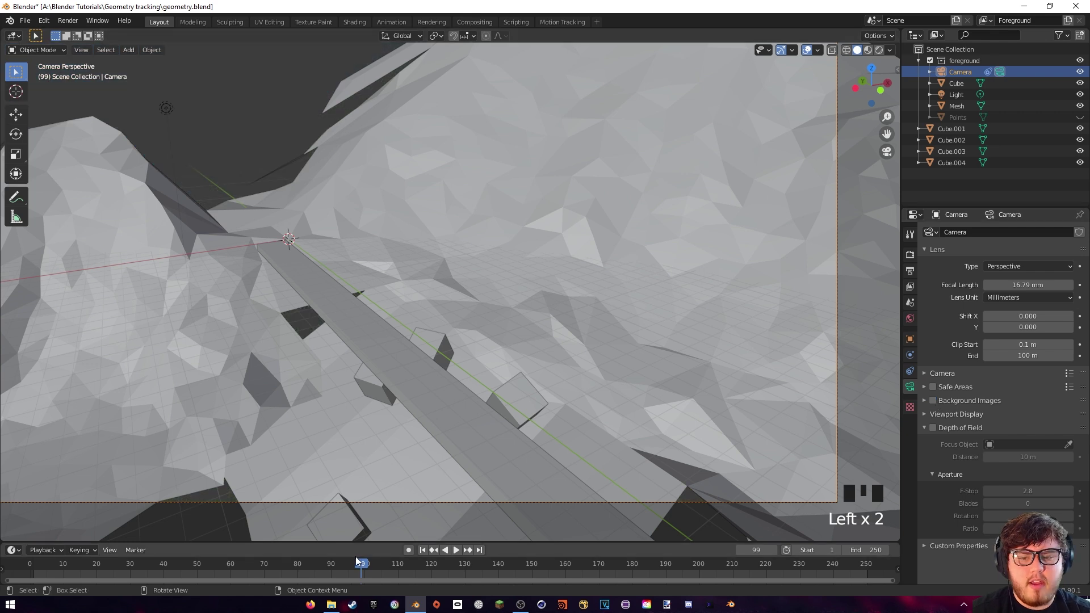
drag(359, 568, 296, 573)
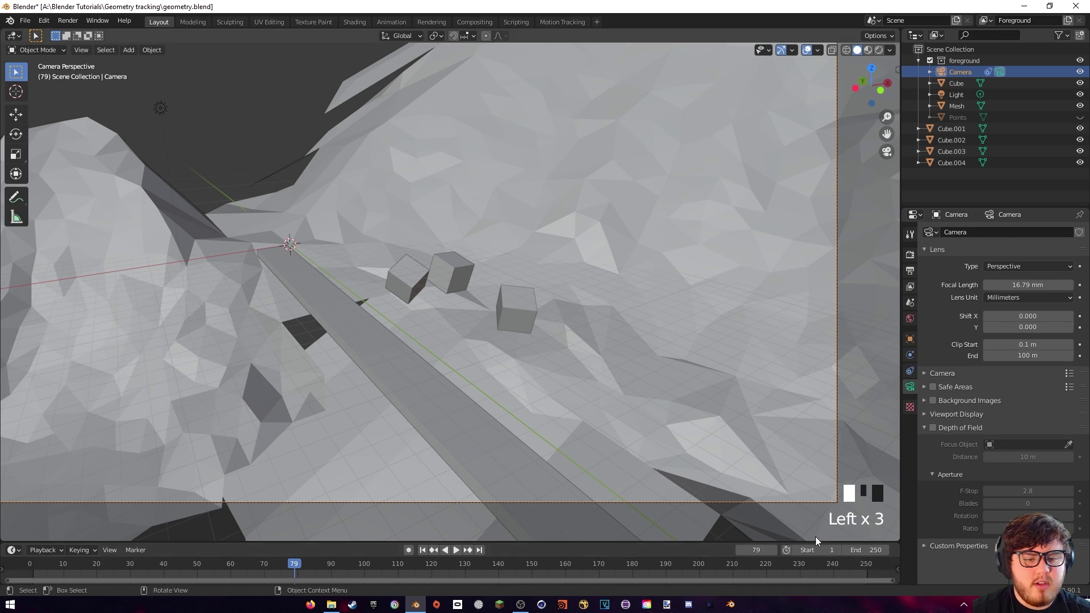
key(Return)
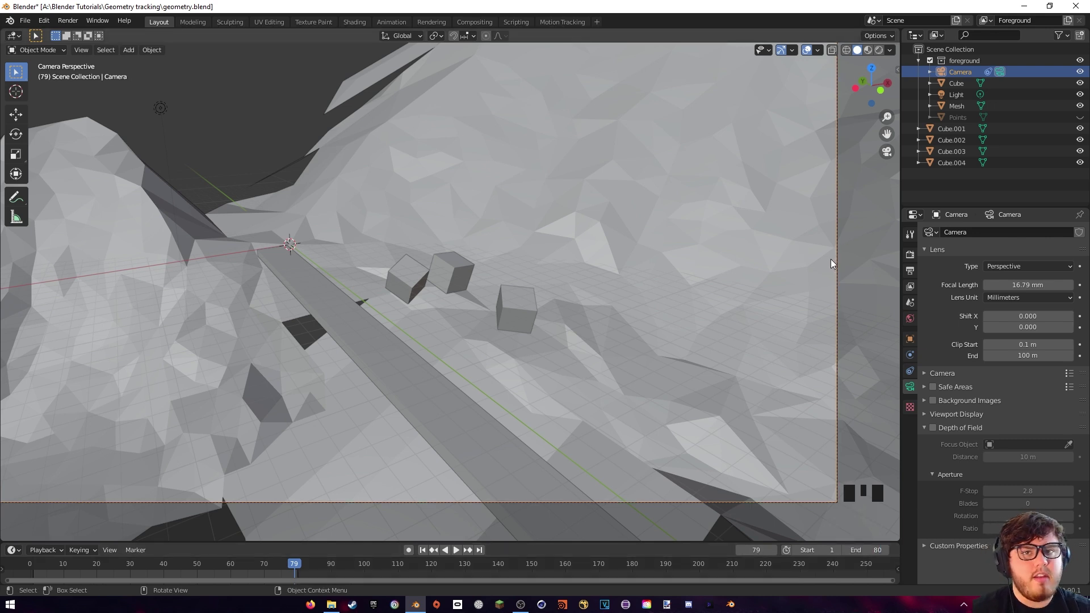
Enable the Denoising Data pass for the Foreground view layer and add a Denoise node to the compositor.
click(910, 286)
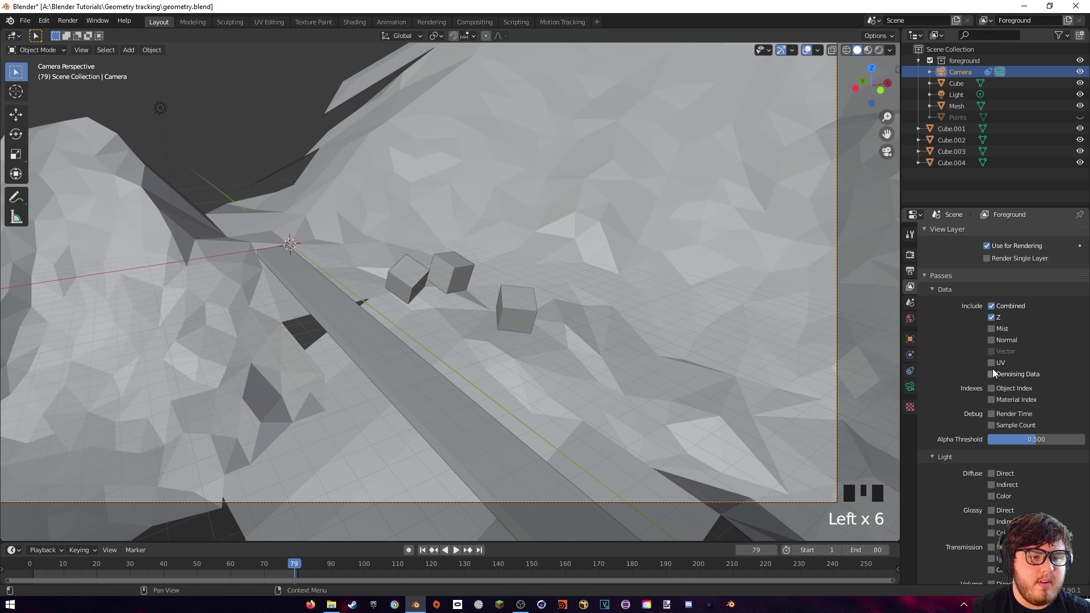
key(Left)
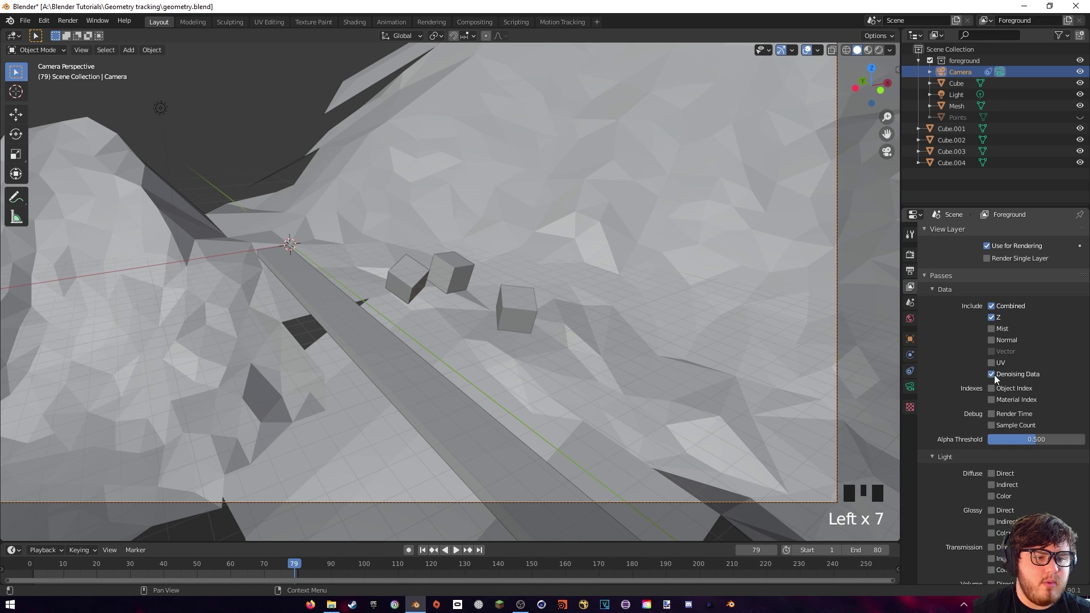
click(474, 21)
middle_drag(342, 279, 367, 36)
key(shift+a)
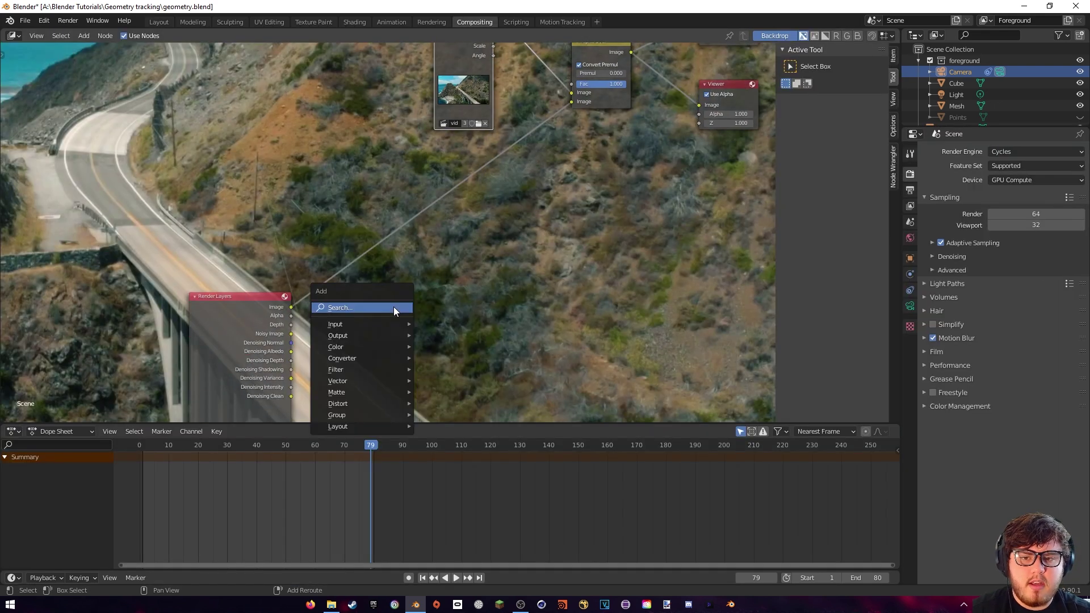
click(394, 307)
text(den)
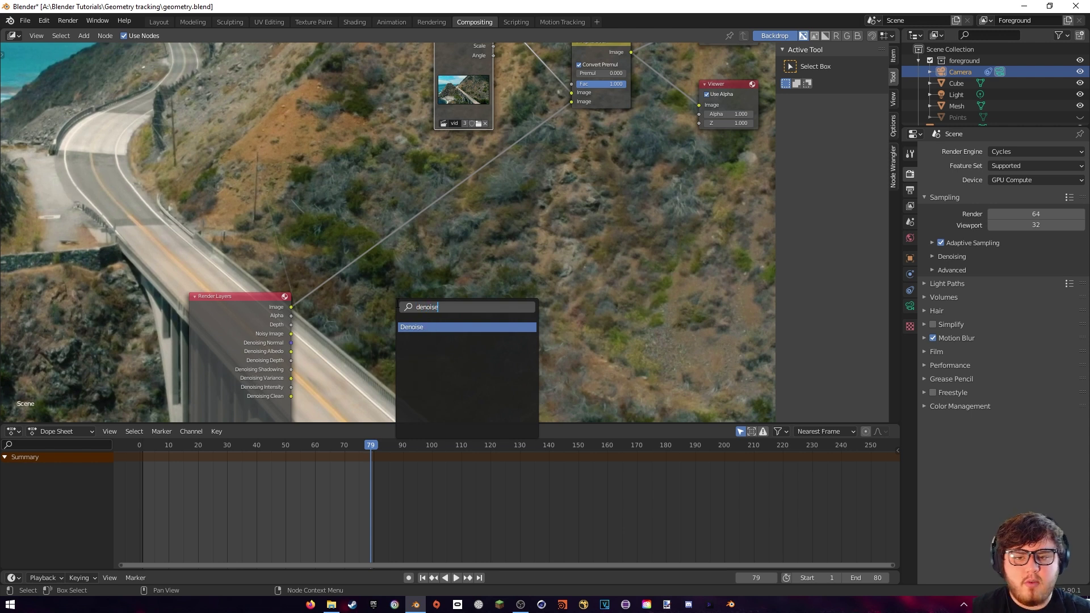
text(oise)
click(429, 327)
click(514, 250)
Feed Noisy Image, Denoising Normal and Denoising Albedo into the Denoise node, and its output into Alpha Over's second image input.
drag(250, 318, 492, 271)
drag(373, 234, 492, 280)
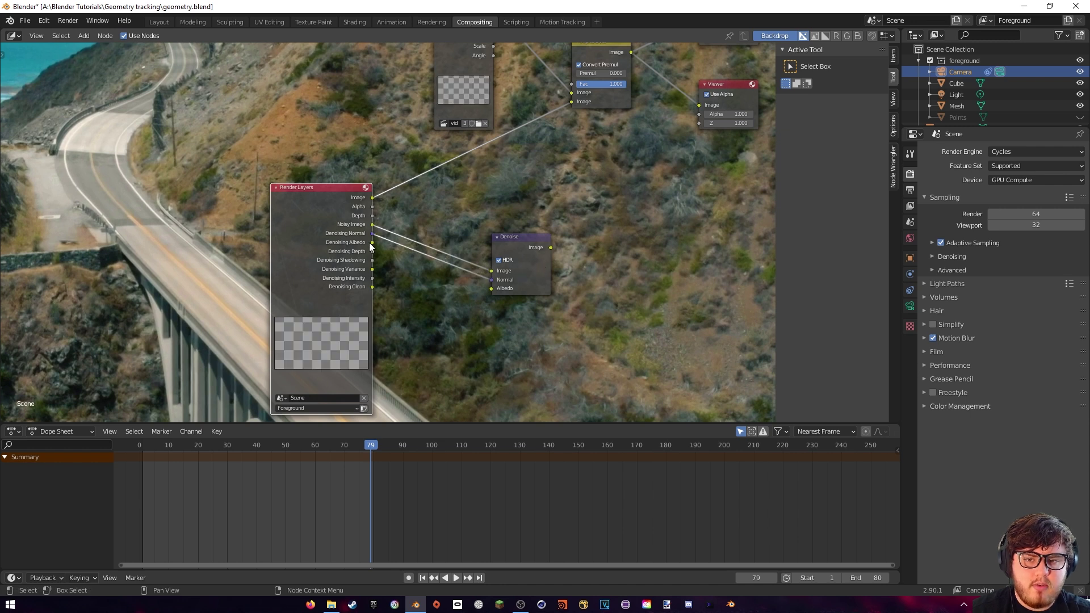
drag(373, 242, 491, 288)
middle_drag(584, 259, 478, 331)
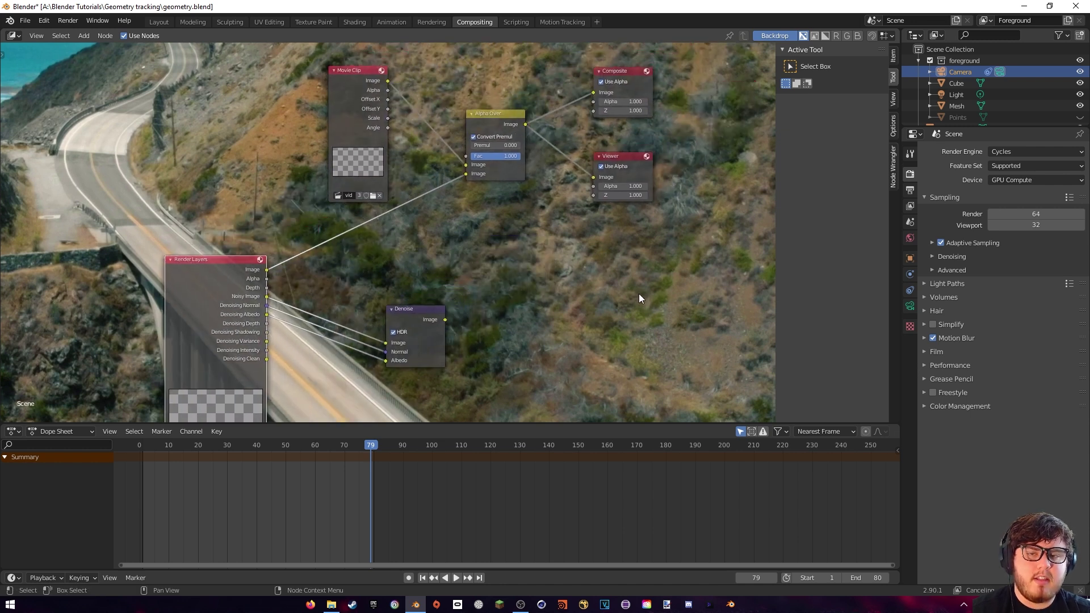
drag(446, 320, 466, 174)
drag(502, 125, 529, 123)
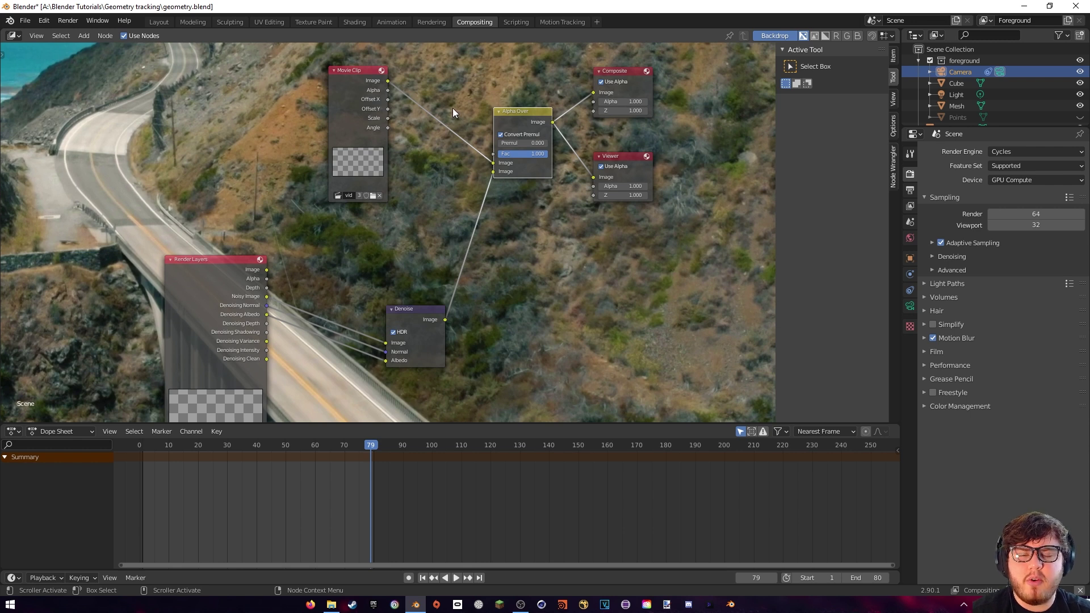
Set the render resolution to 1920 × 1080 px.
click(910, 191)
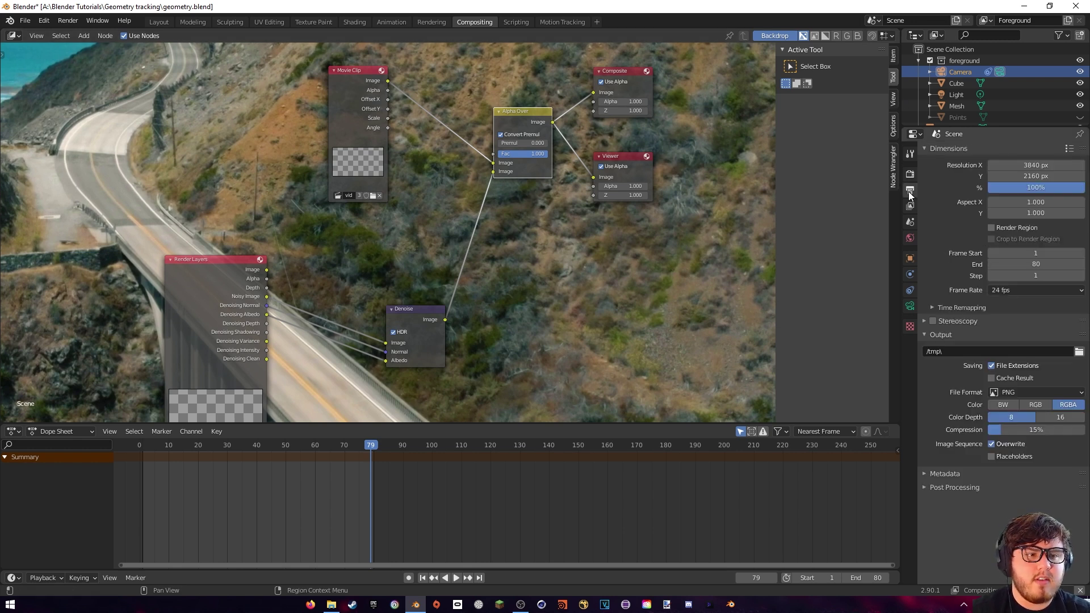
click(1038, 165)
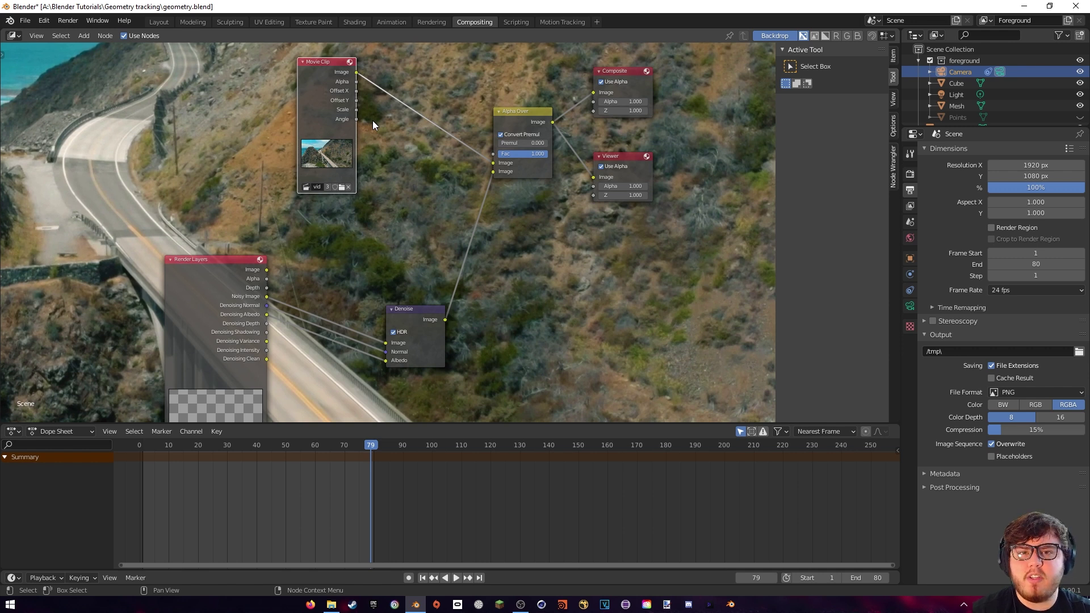
Insert a Scale node between the Movie Clip and Alpha Over nodes and set it to Render Size.
key(shift+a)
text(sc)
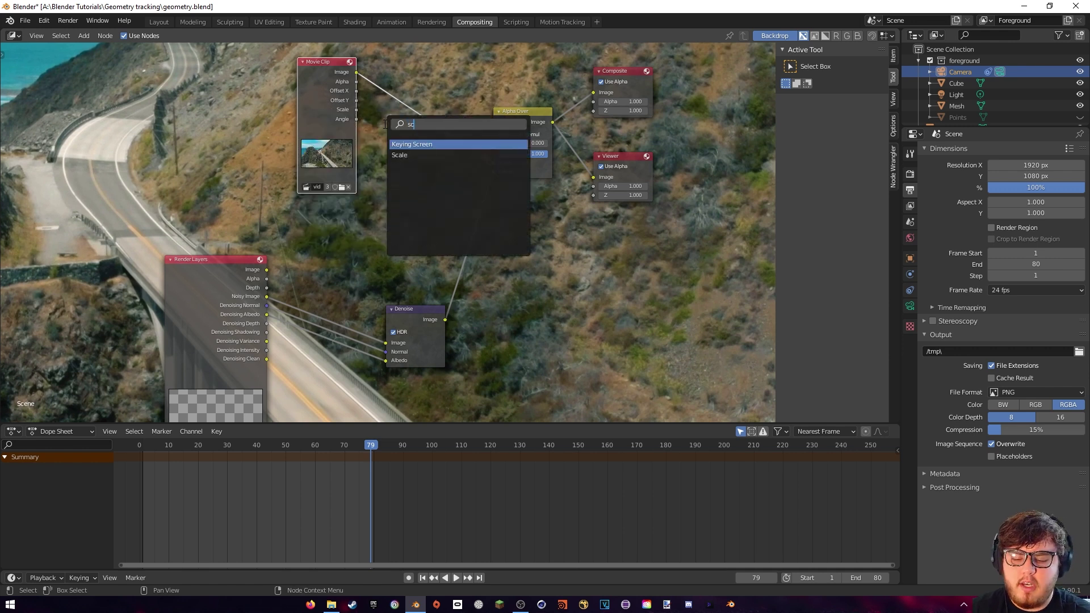
text(ale)
click(423, 144)
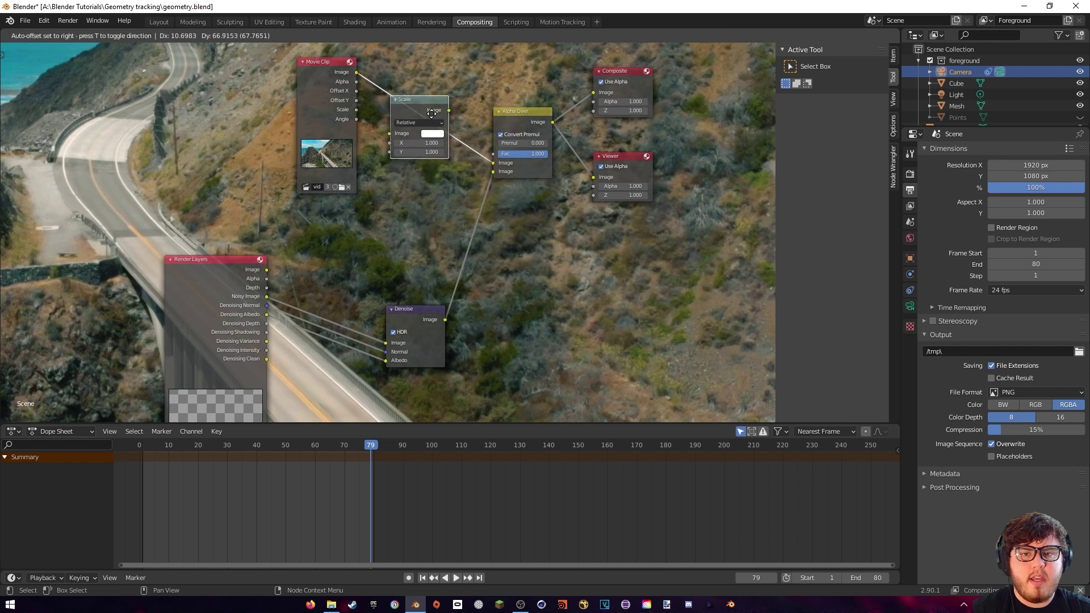
click(423, 136)
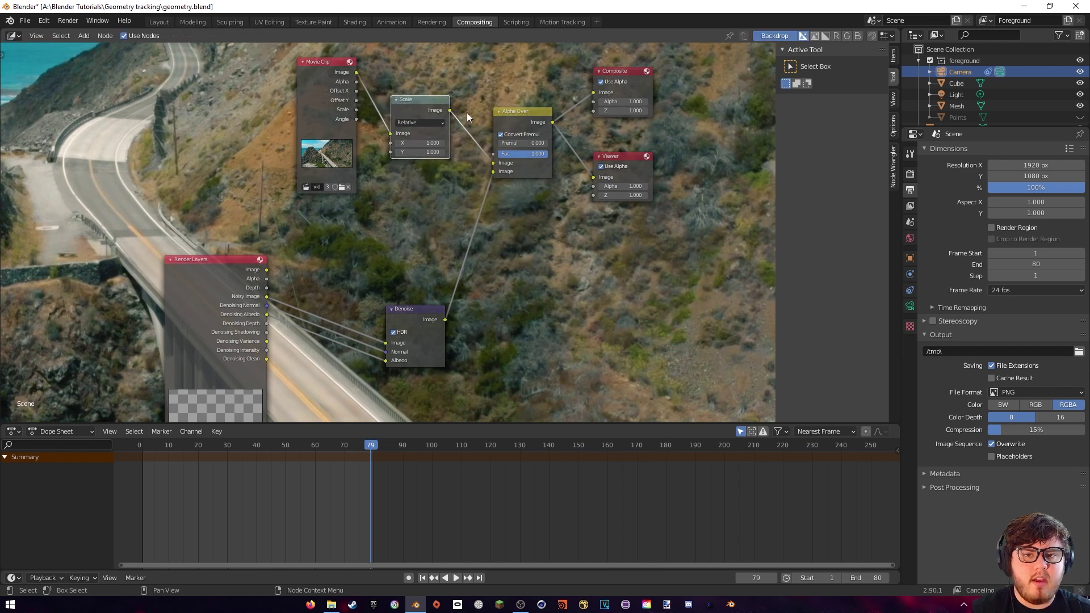
drag(423, 99, 439, 96)
click(436, 119)
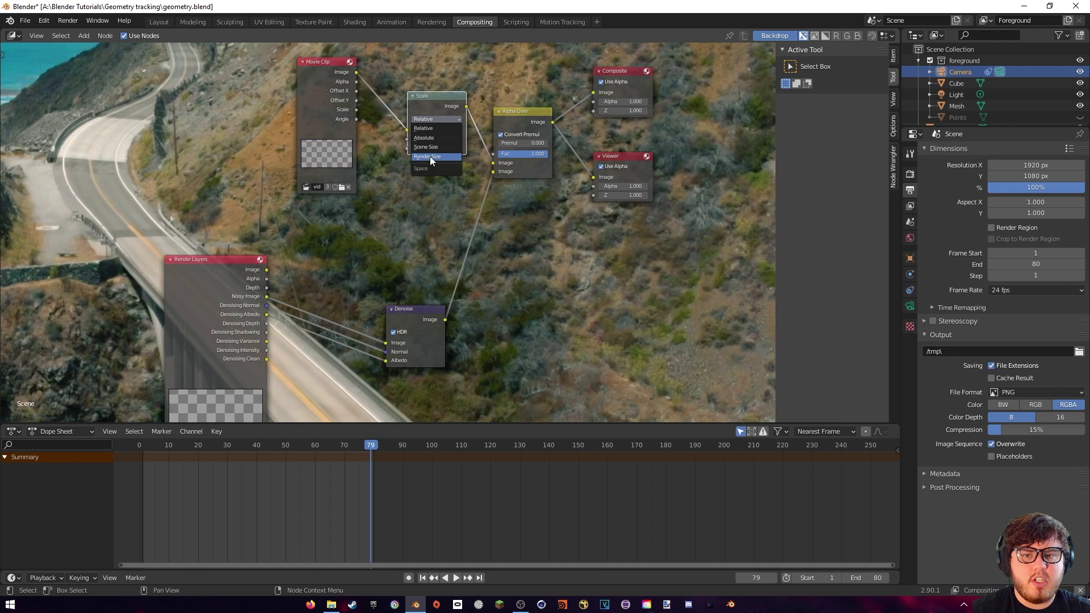
click(430, 158)
key(Escape)
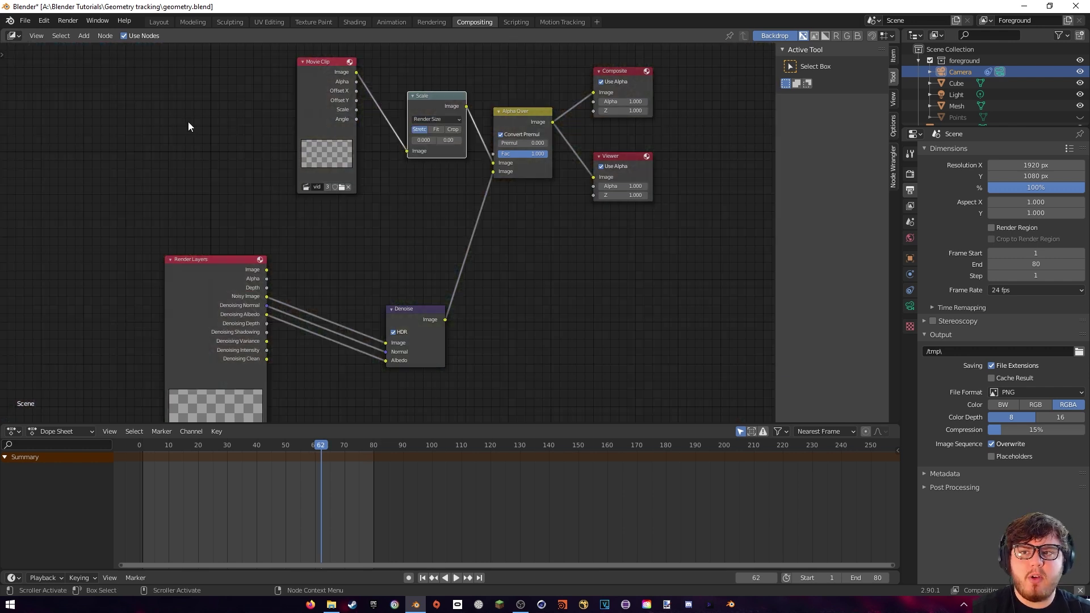
Render frame 62 as a still image to check the denoised composite, and close the result.
click(71, 21)
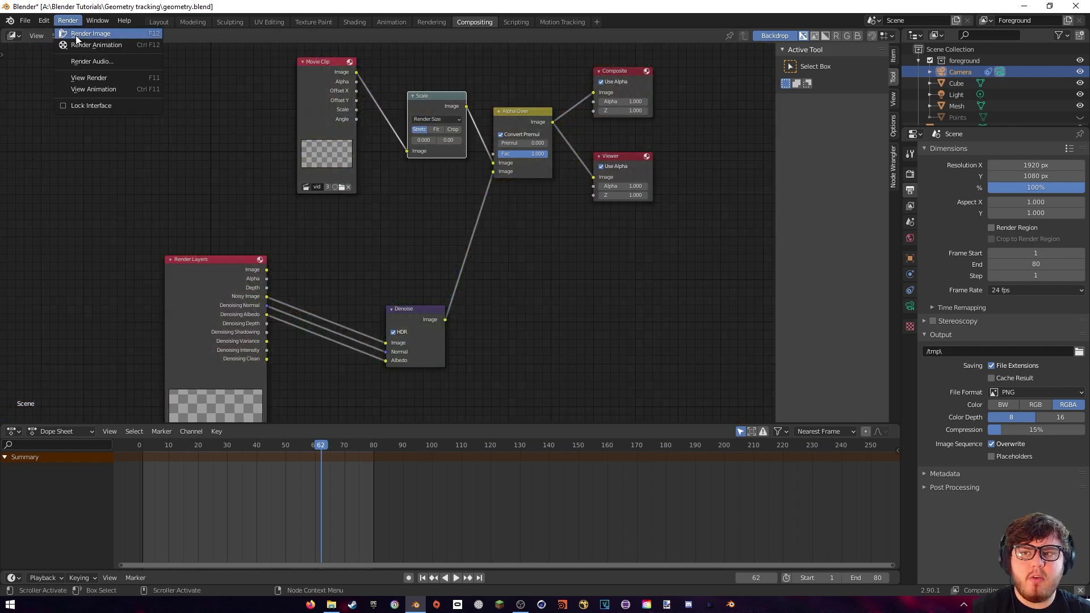
key(F12)
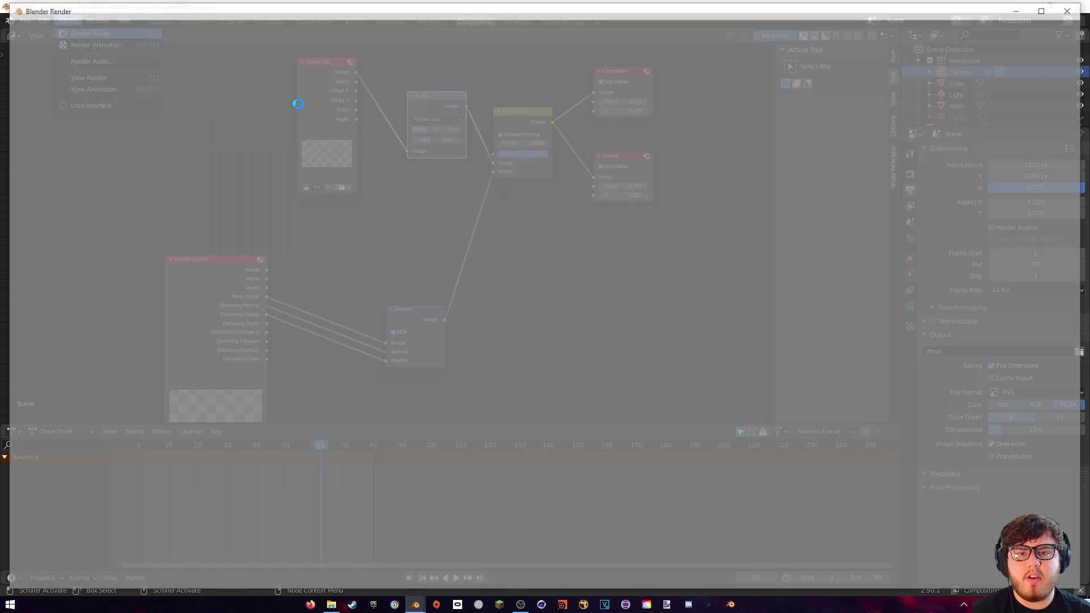
click(1072, 9)
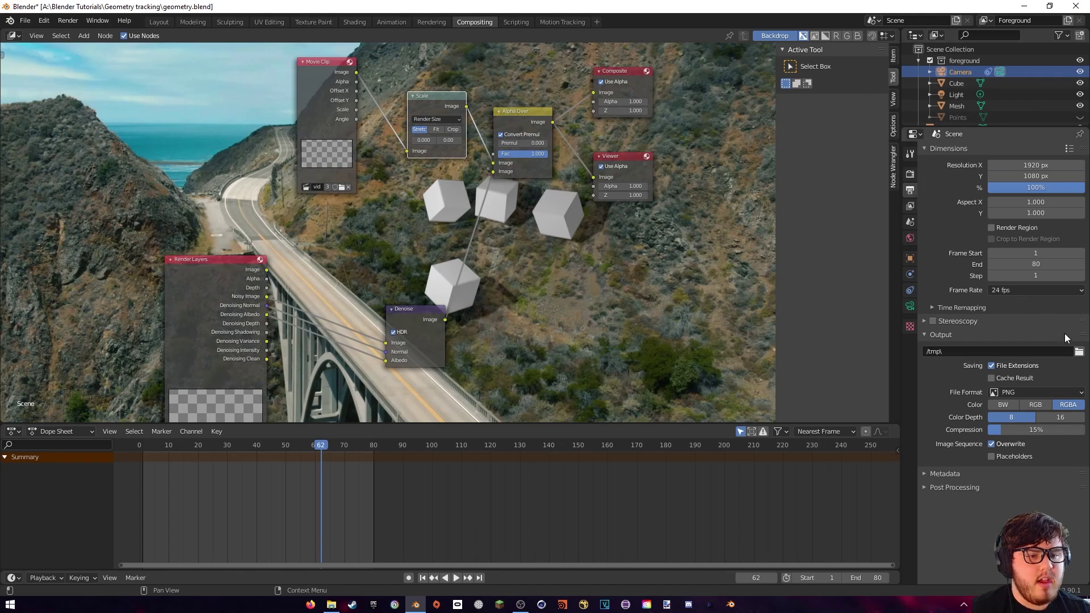
Set the output path to A:\Blender Tutorials\Geometry tracking\Final_result and the file format to FFmpeg video.
click(1079, 352)
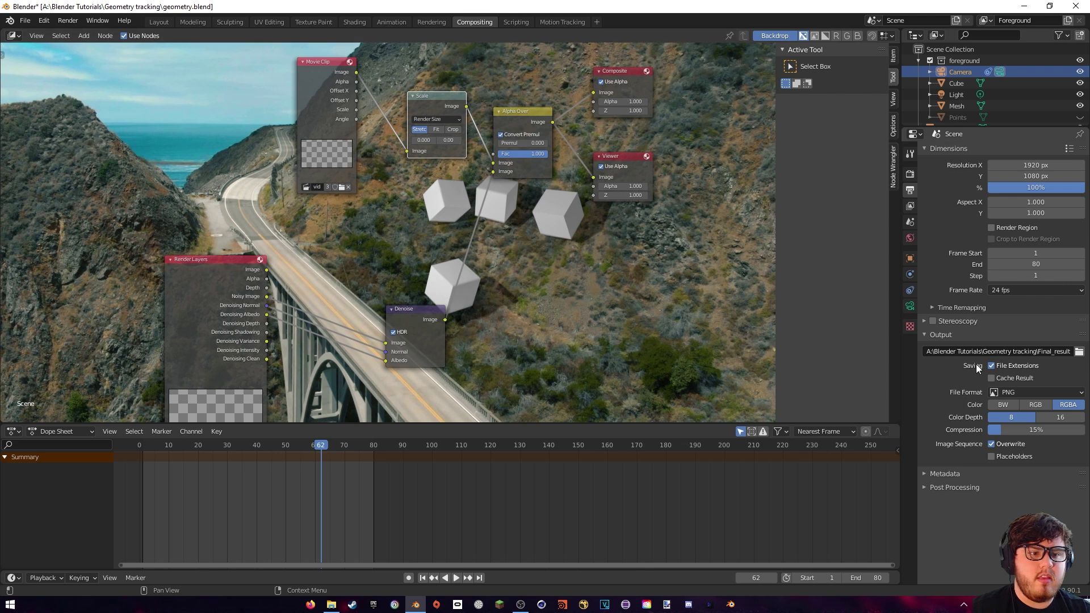
click(1037, 392)
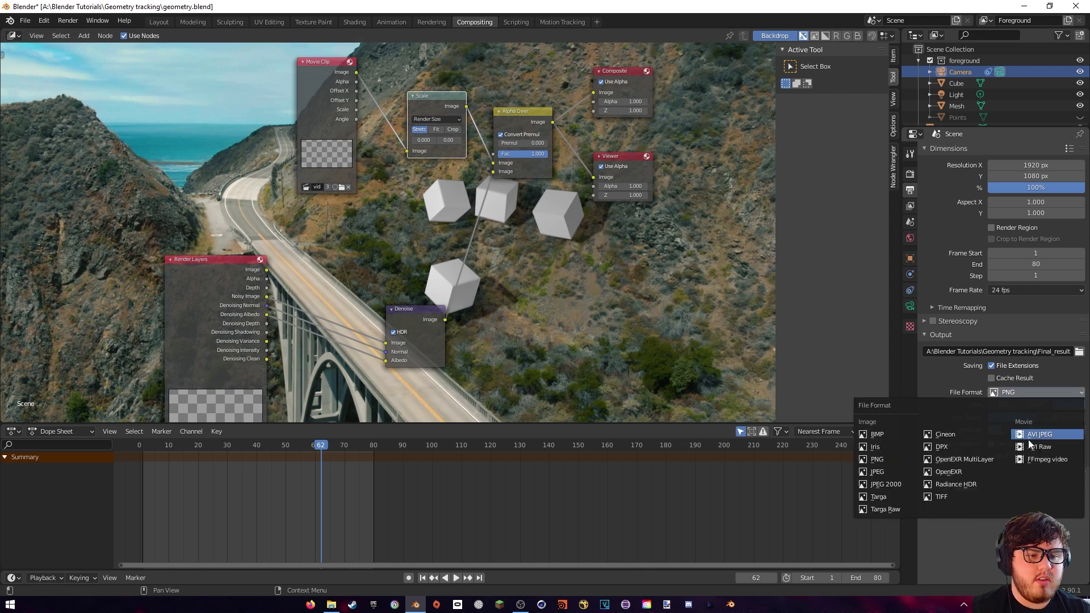
click(1045, 453)
Set the video encoding to an MPEG-4 container with High quality output.
click(948, 422)
click(1017, 438)
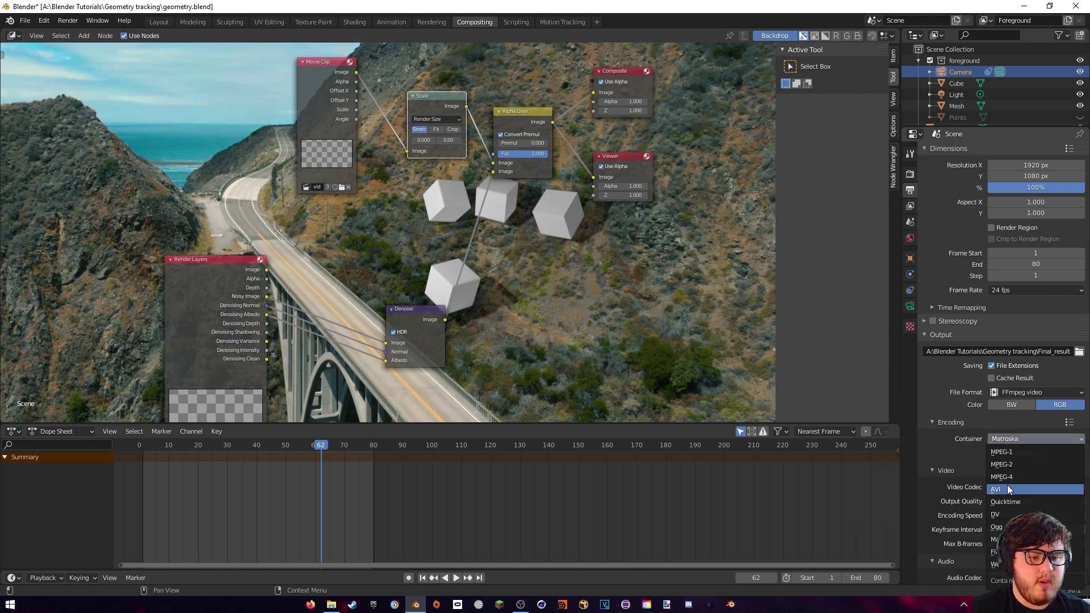
click(1007, 489)
click(1013, 502)
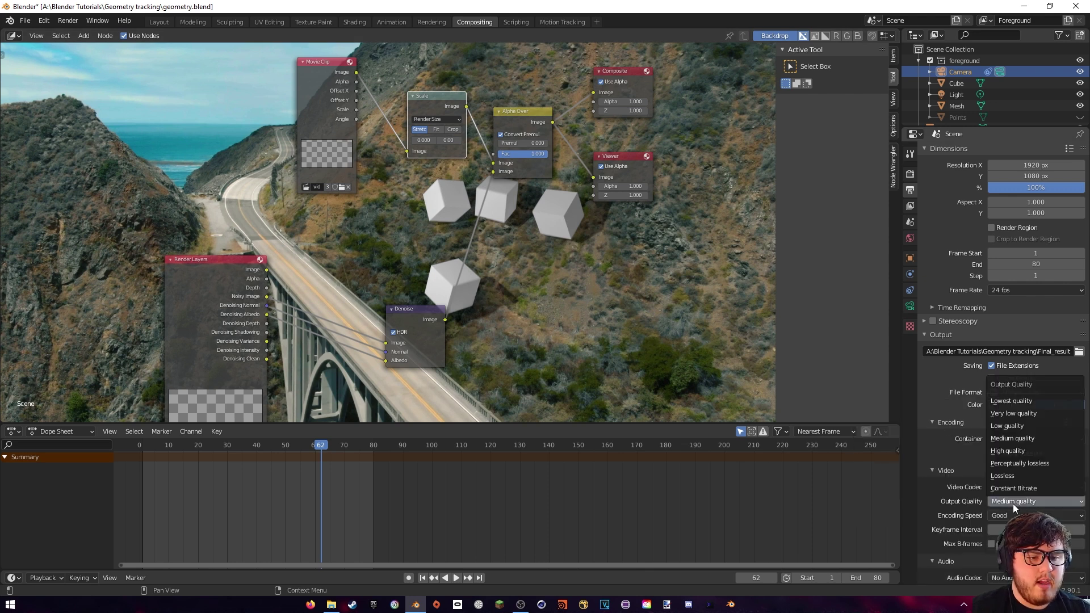
click(1008, 452)
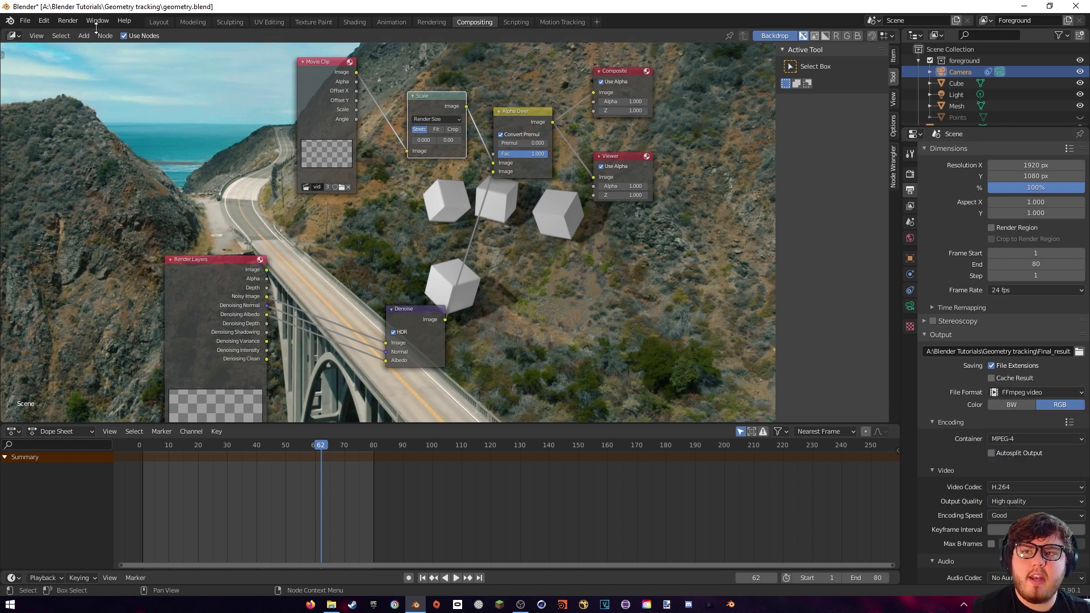
Render the cube animation over the bridge footage.
click(68, 21)
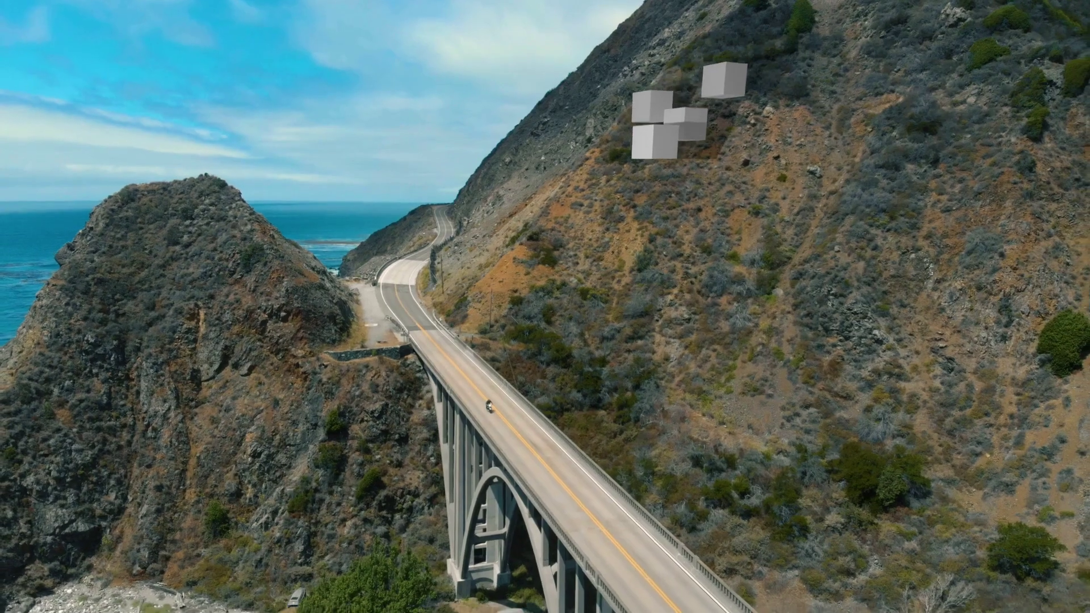